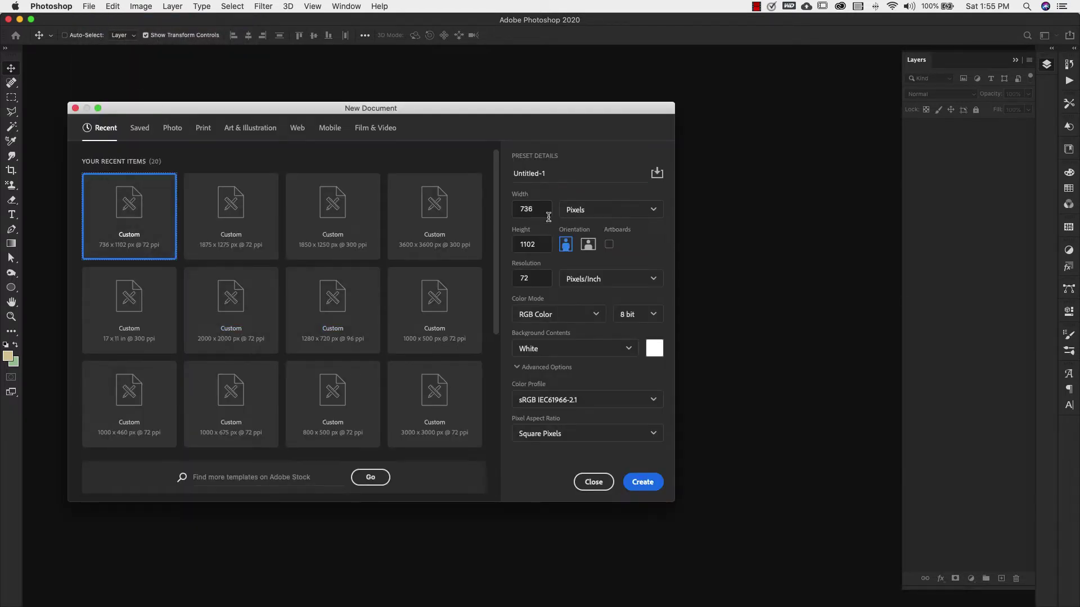
- Create a new blank document 1000 pixels wide and 675 pixels high at 72 pixels/inch
left_click(542, 209)
type("1000")
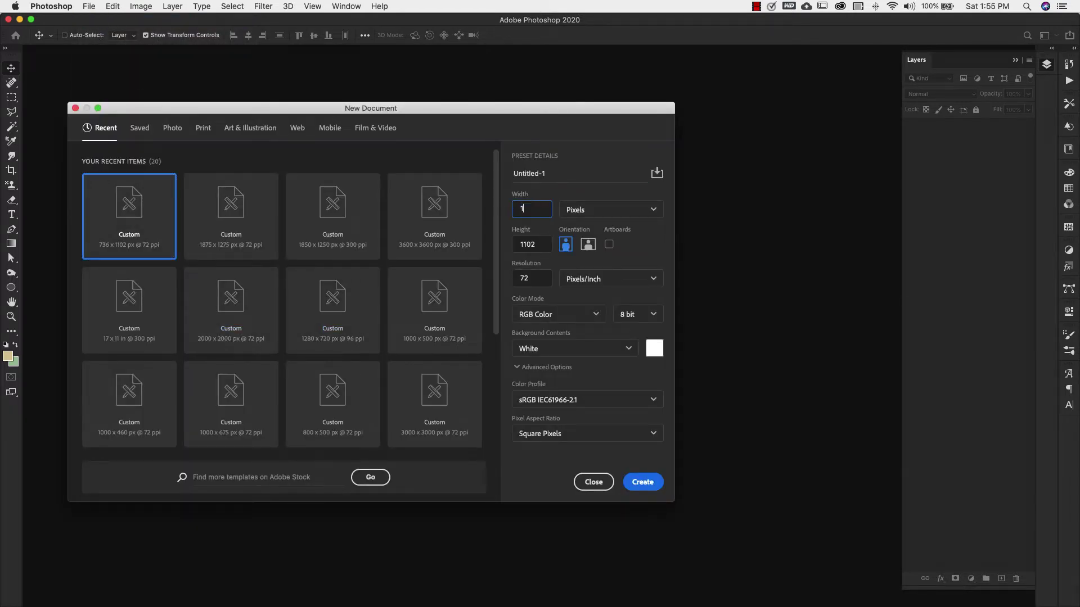
left_click(542, 250)
type("675")
left_click(653, 485)
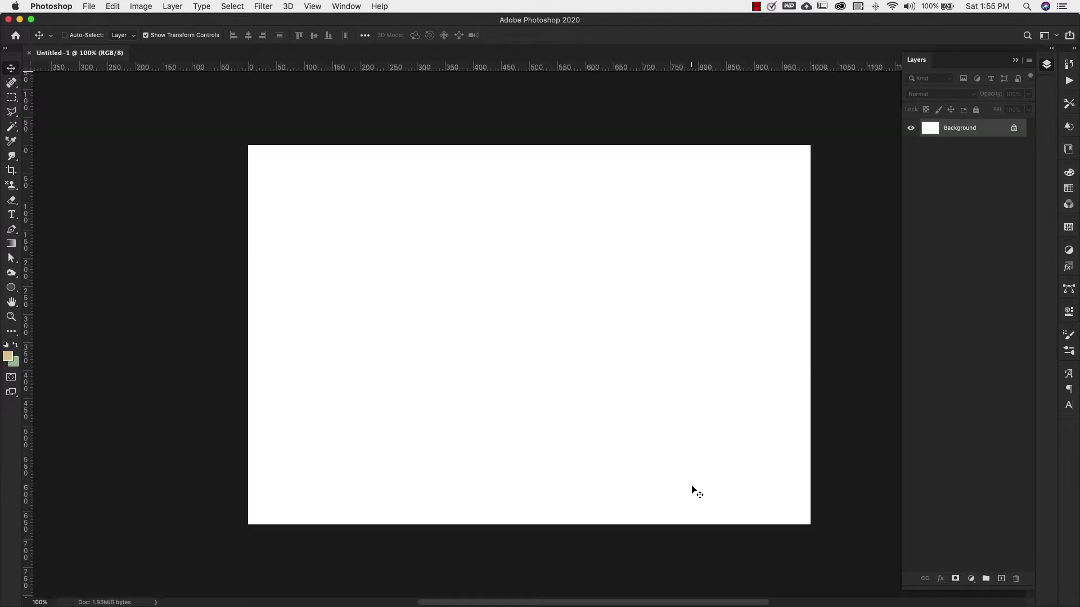
- Reset the foreground and background colors to black and white, and unlock the Background layer
key("d")
left_click(1013, 127)
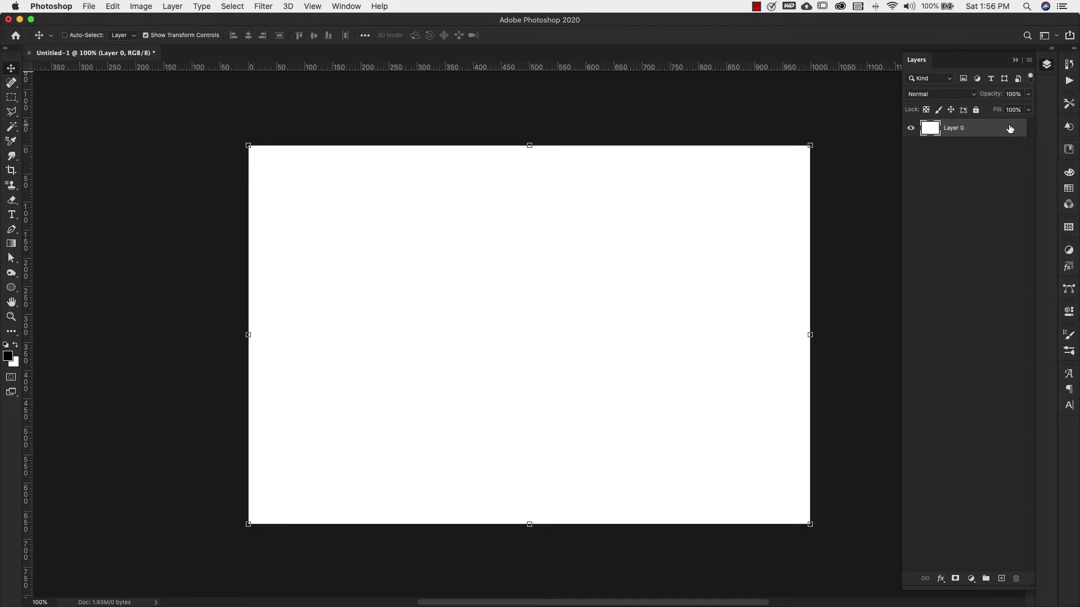
- Add a Gradient Overlay style to Layer 0 with Normal blending, 100% opacity, Radial style, 90° angle and 150% scale
double_click(1010, 128)
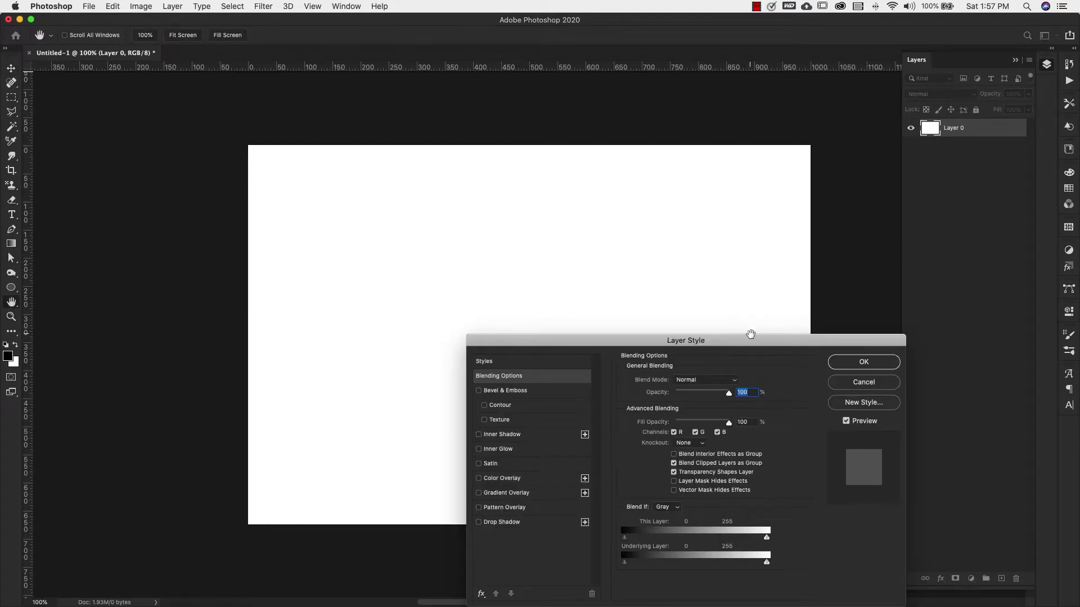
left_click_drag(751, 334, 715, 179)
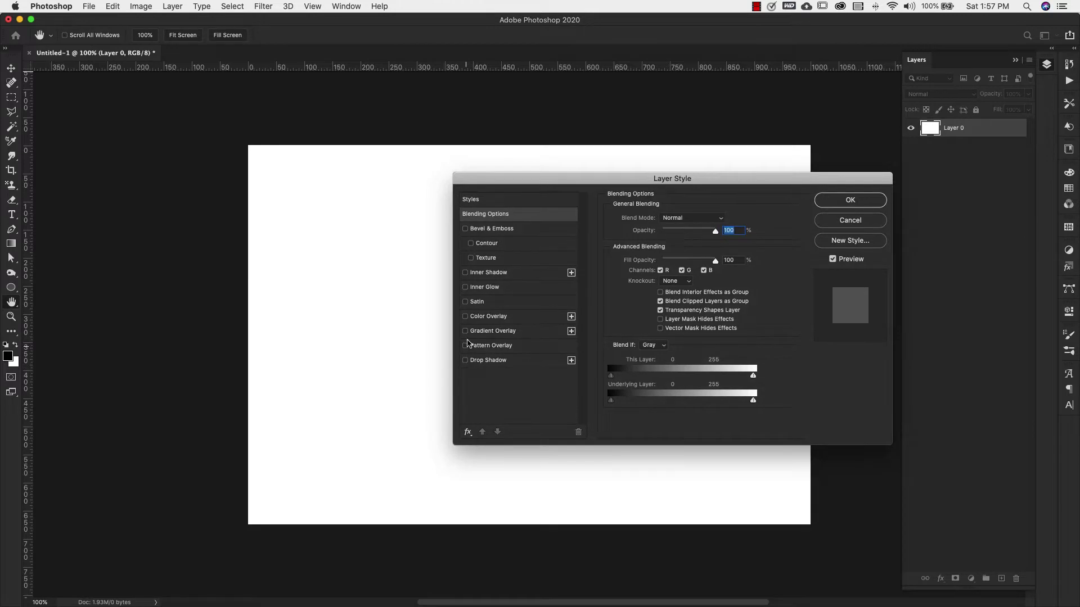
left_click(475, 332)
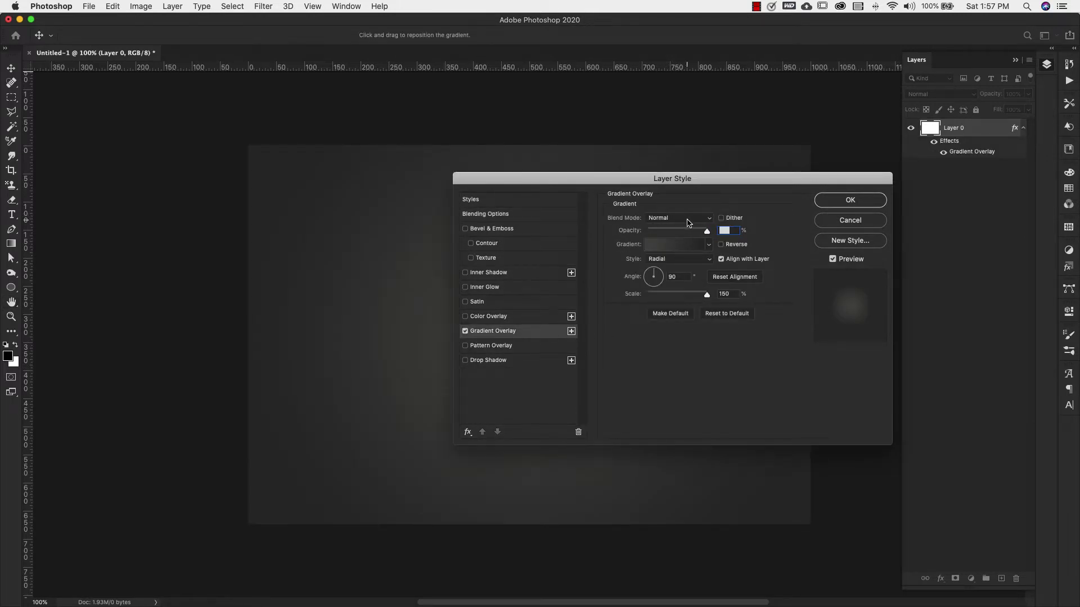
left_click(731, 231)
- Define the overlay gradient running from #4a4a46 to #282929 and apply the layer style
left_click(670, 249)
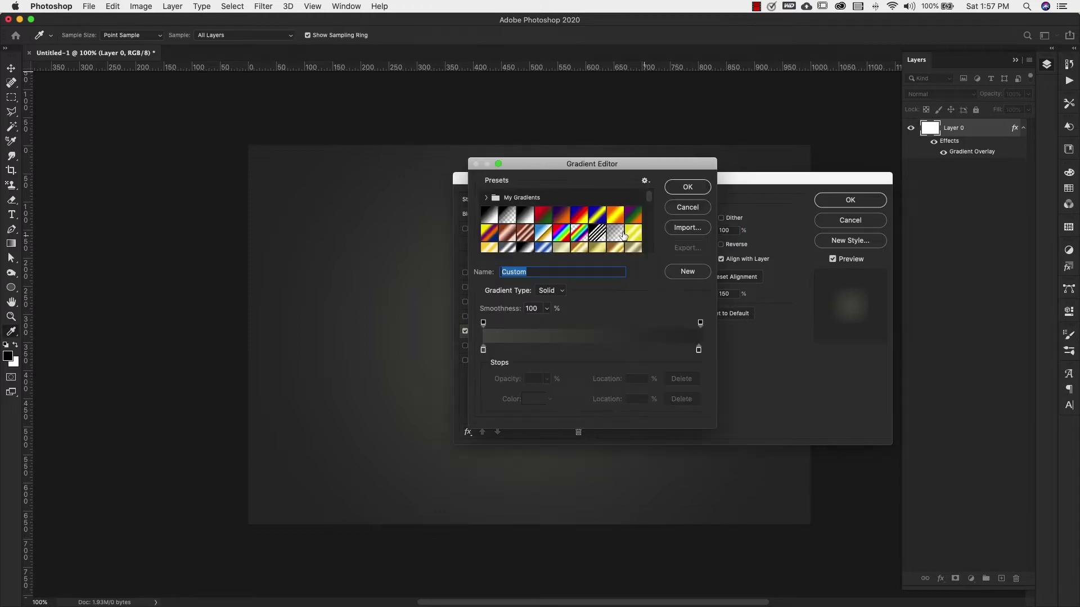
double_click(483, 351)
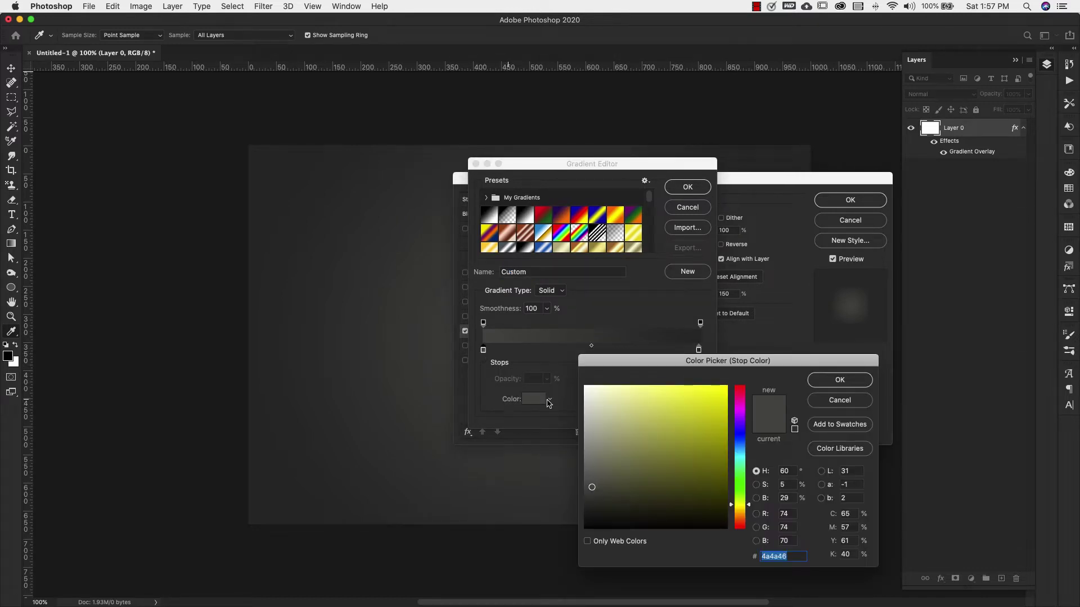
left_click(826, 381)
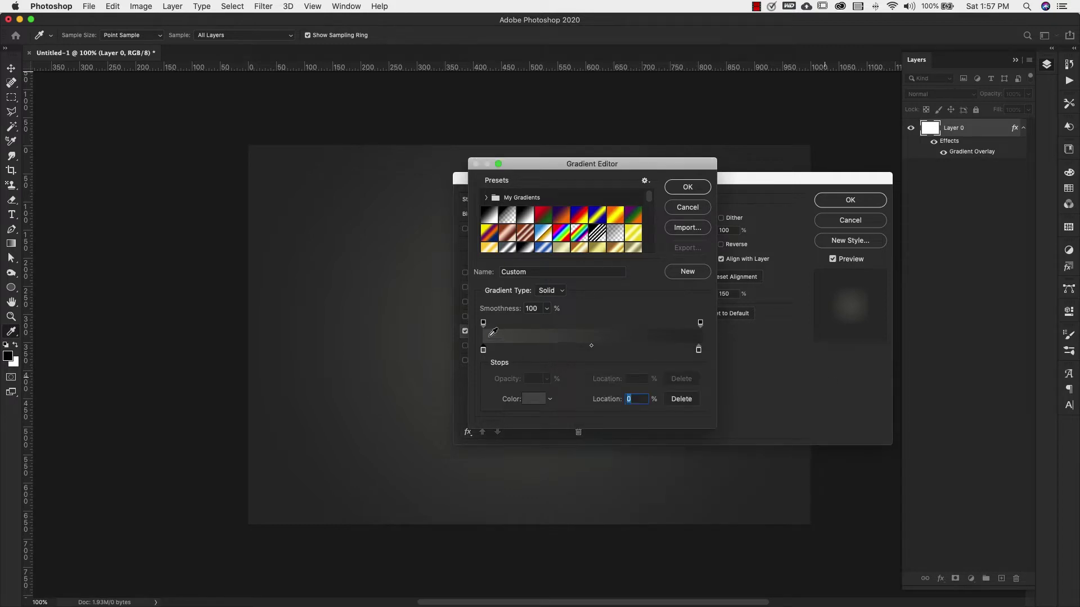
left_click(699, 350)
double_click(700, 350)
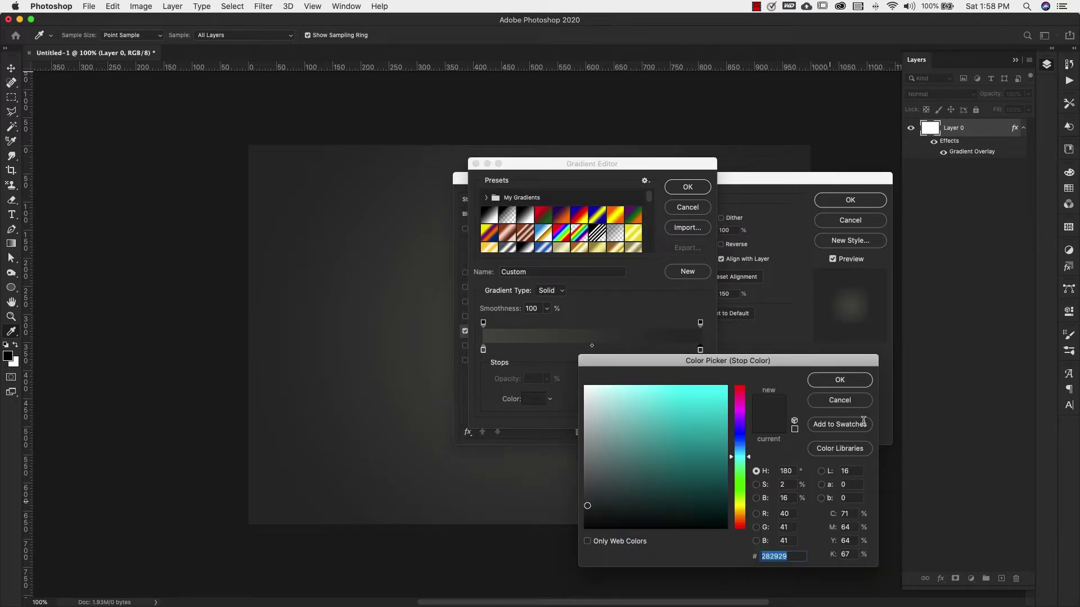
left_click(845, 382)
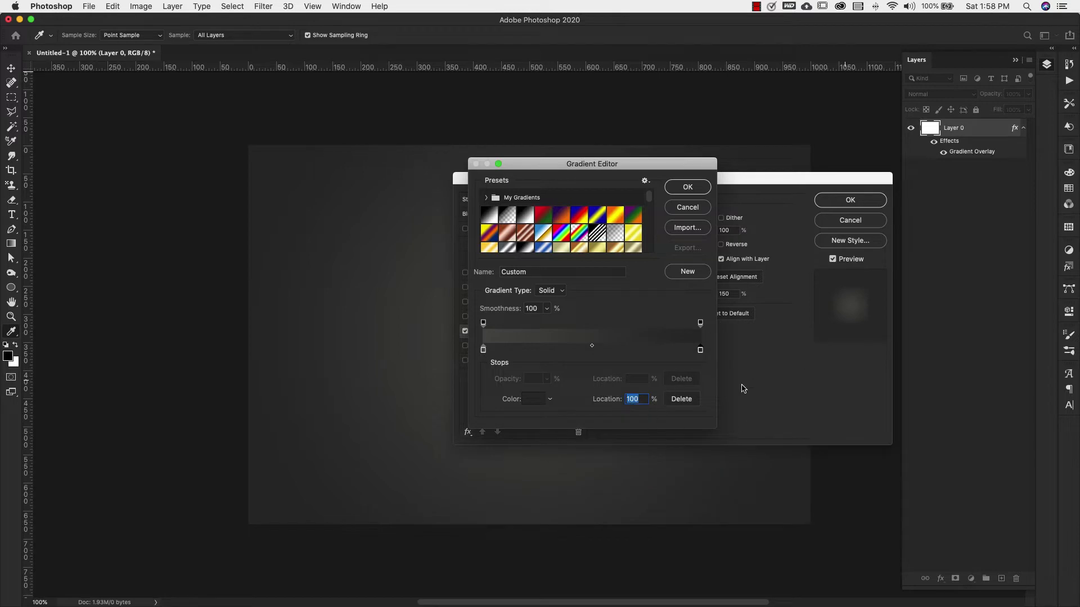
left_click(683, 188)
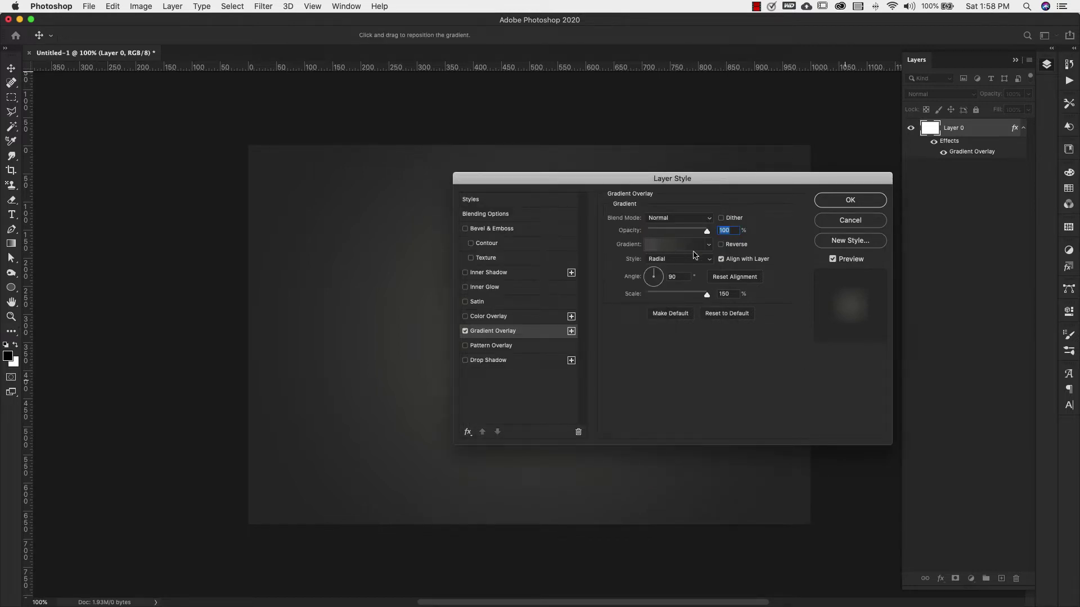
left_click(851, 200)
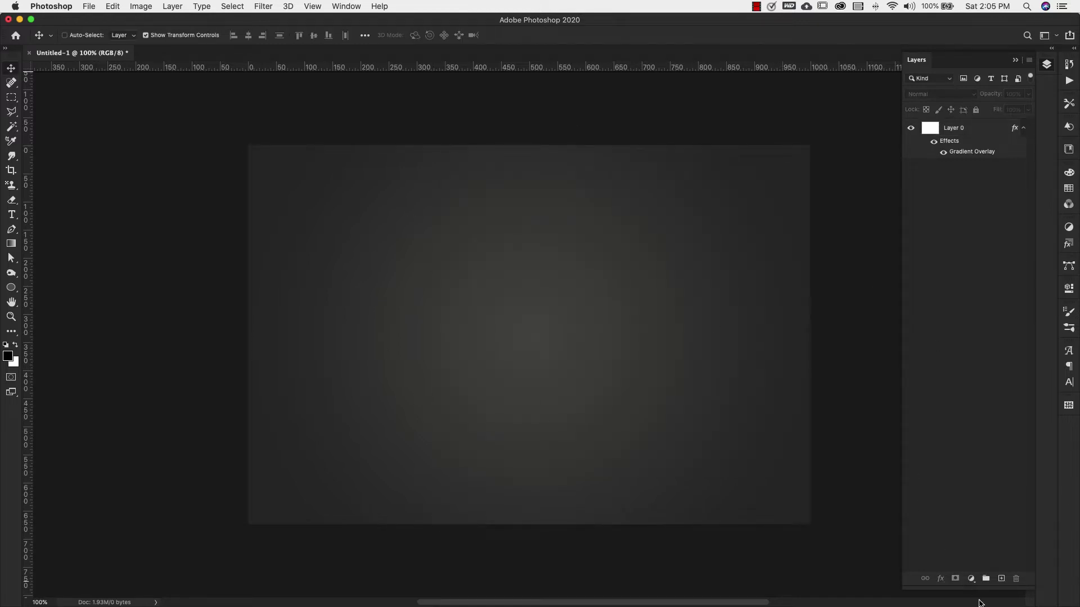
- Create a new layer above Layer 0 and fill it with white
left_click(1001, 578)
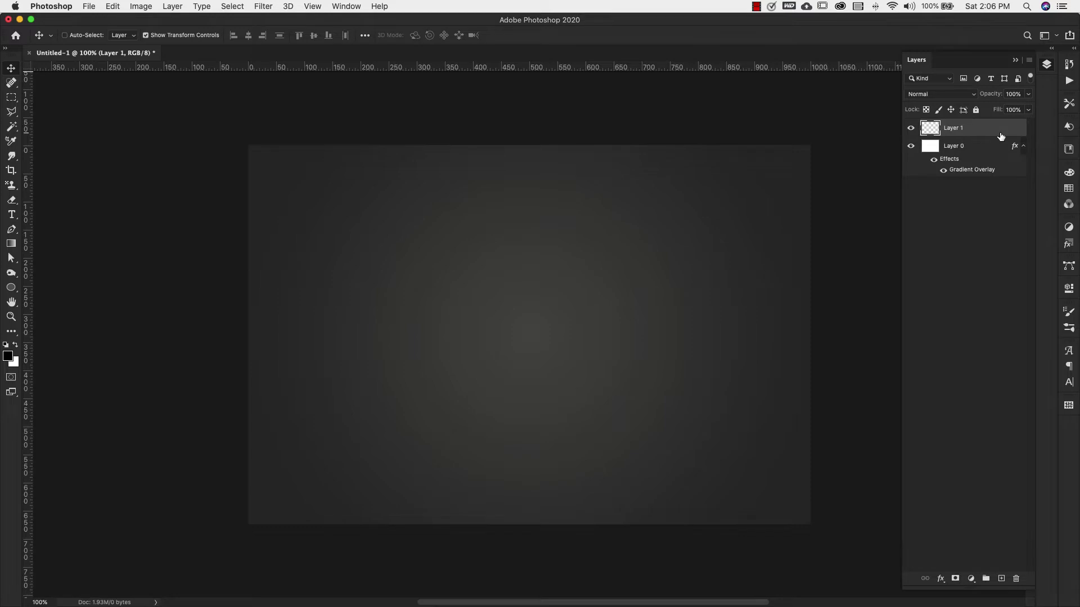
key("super+BackSpace")
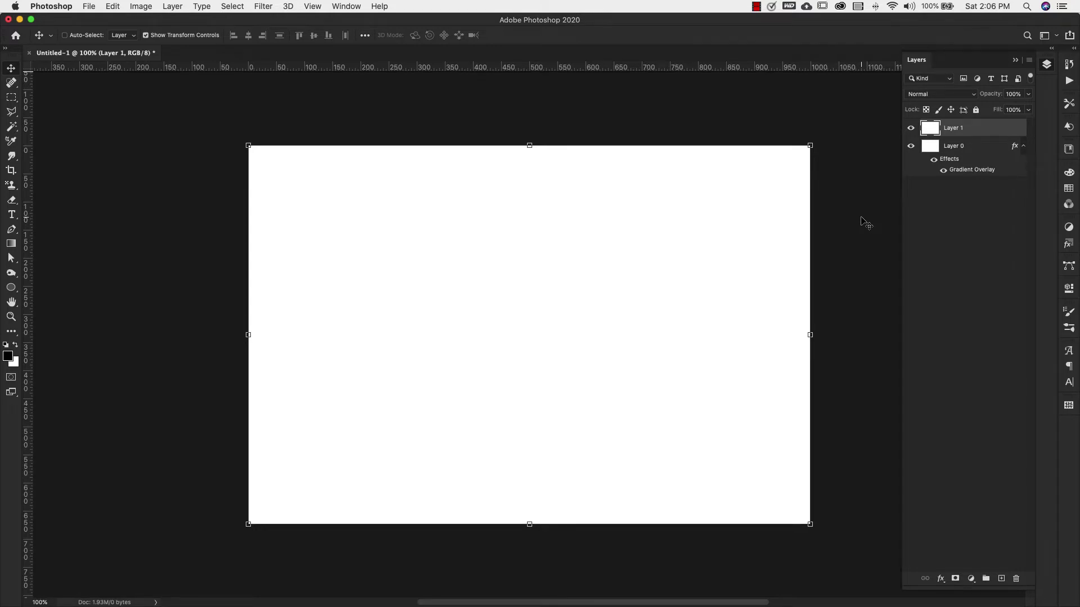
- Add a Pattern Overlay style to the white layer with Soft Light blend mode and 100% opacity
double_click(1013, 129)
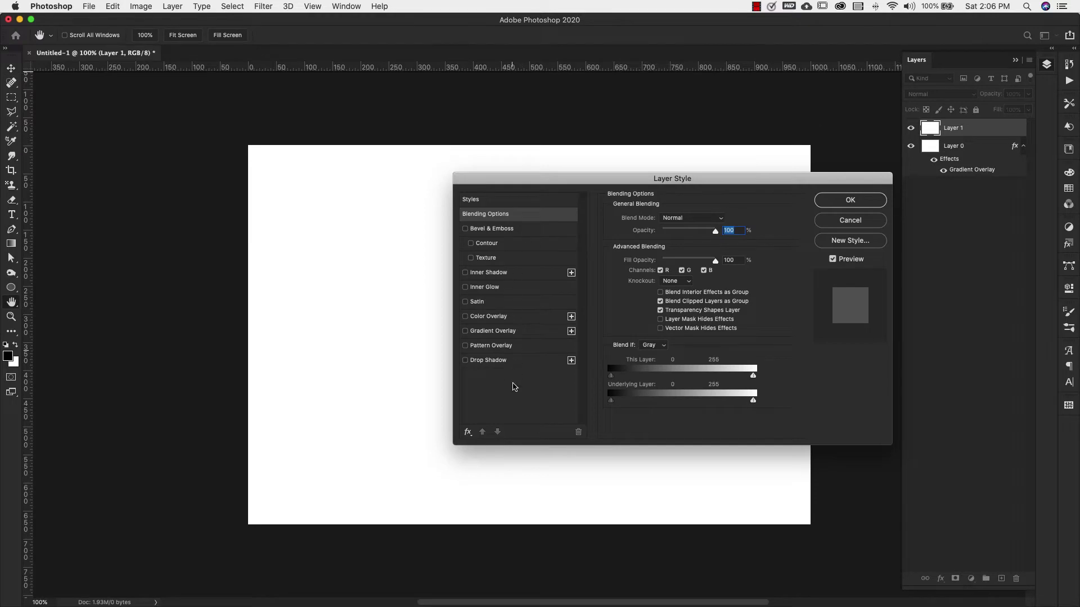
left_click(487, 347)
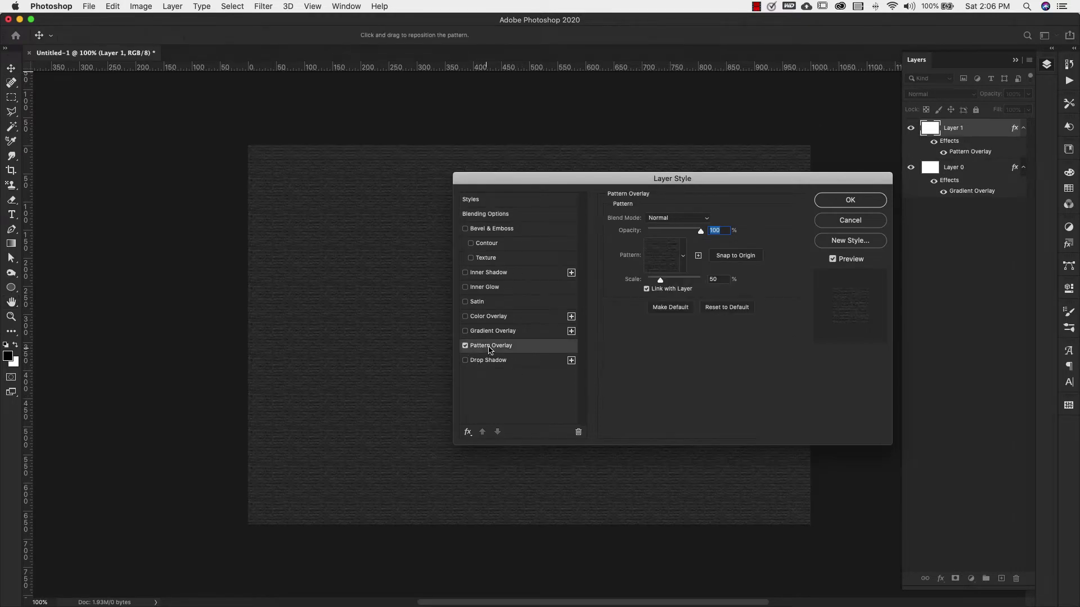
left_click(677, 219)
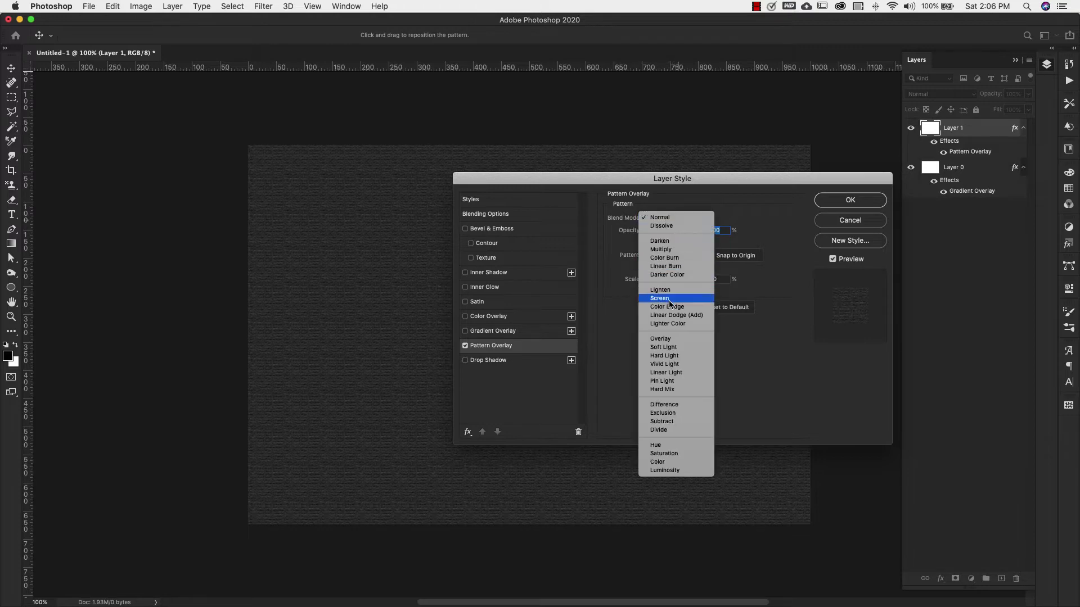
left_click(664, 347)
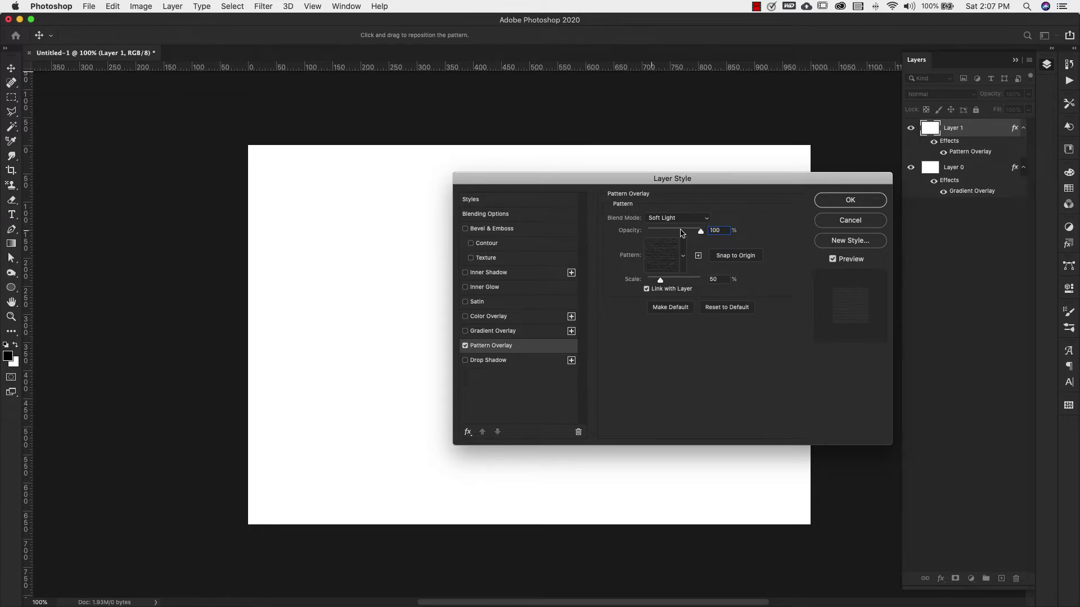
double_click(718, 231)
- Examine the Patterns panel and its options for loading the Legacy Patterns and More set, then collapse the panel
left_click(662, 264)
left_click(597, 257)
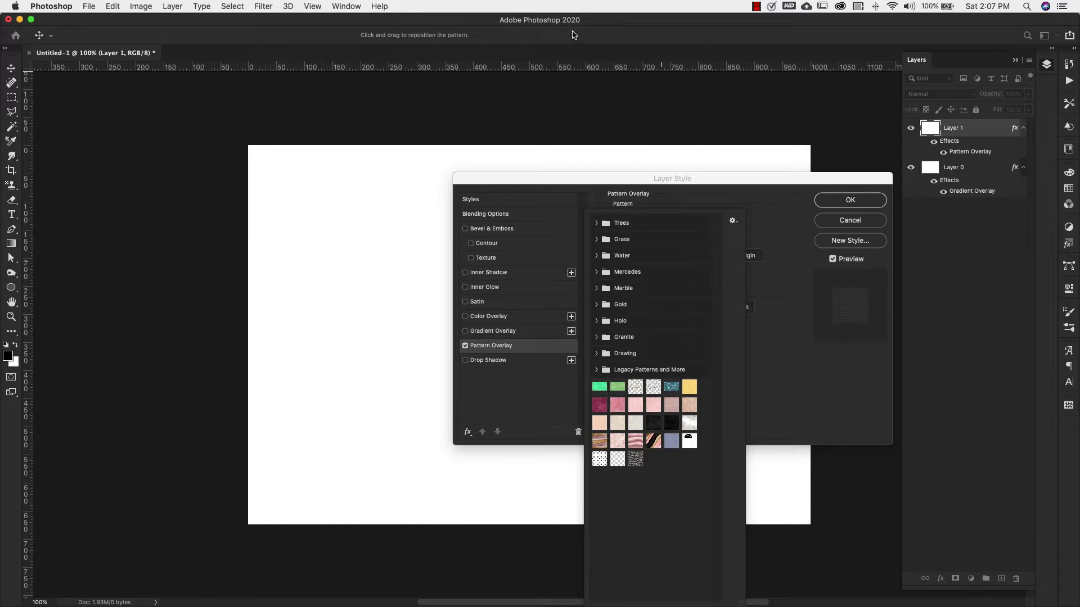
left_click(343, 7)
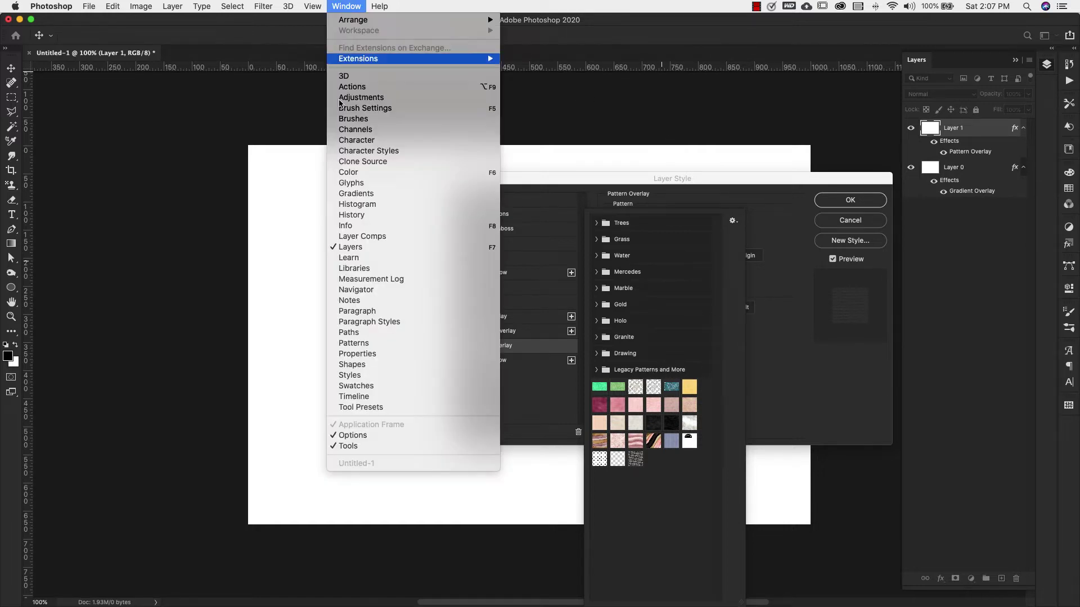
left_click(367, 345)
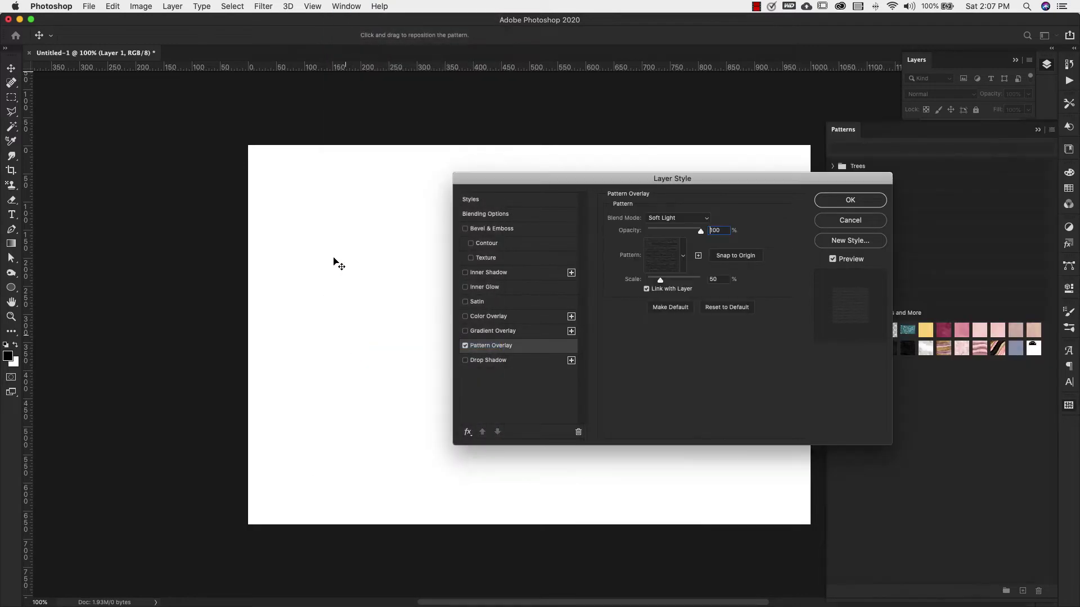
left_click_drag(938, 135, 258, 103)
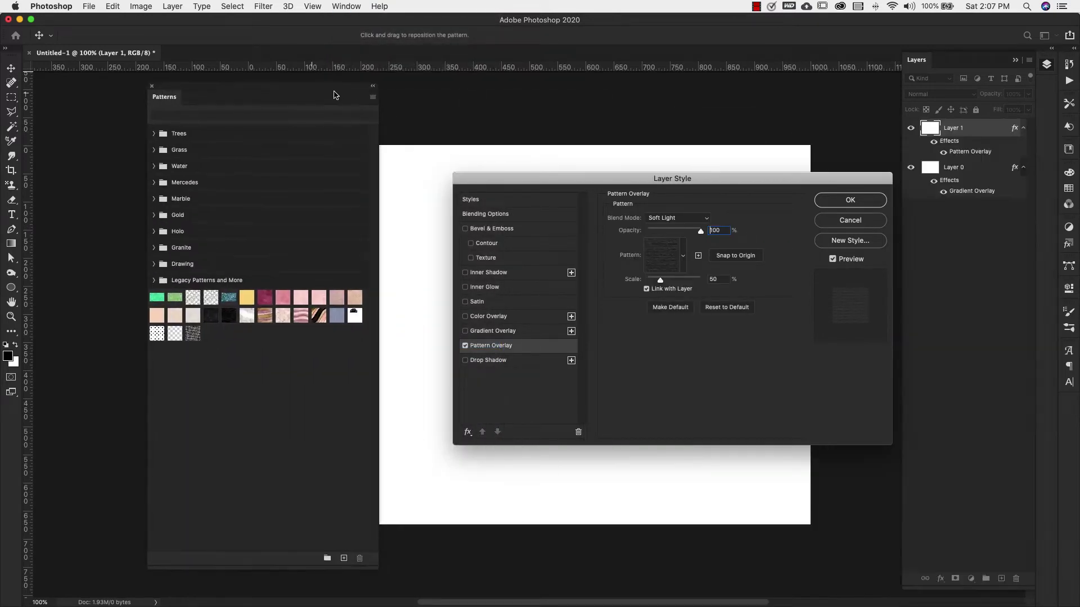
left_click(372, 99)
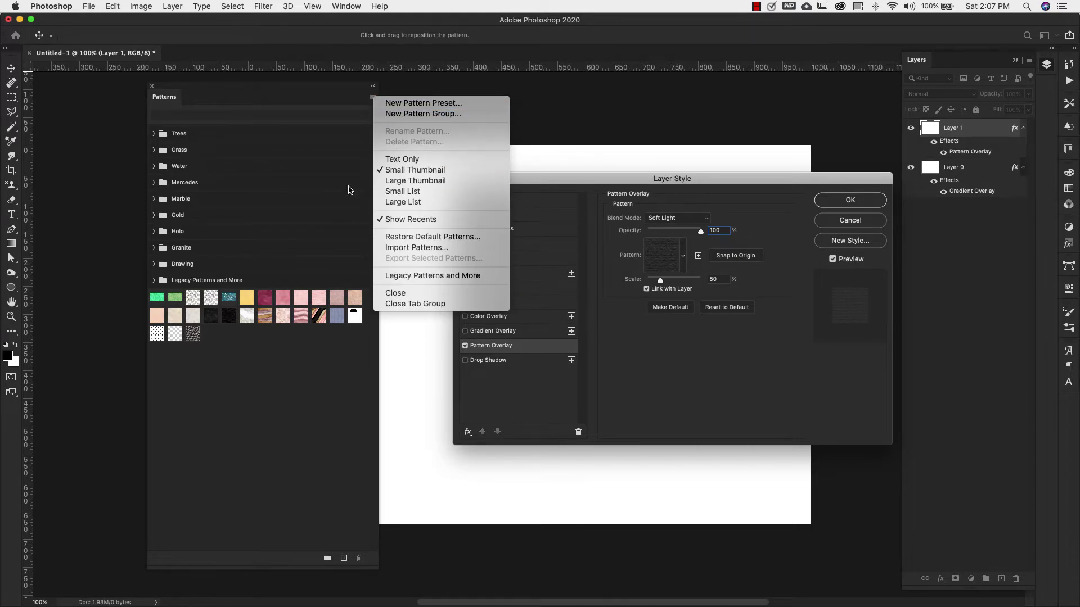
left_click(373, 95)
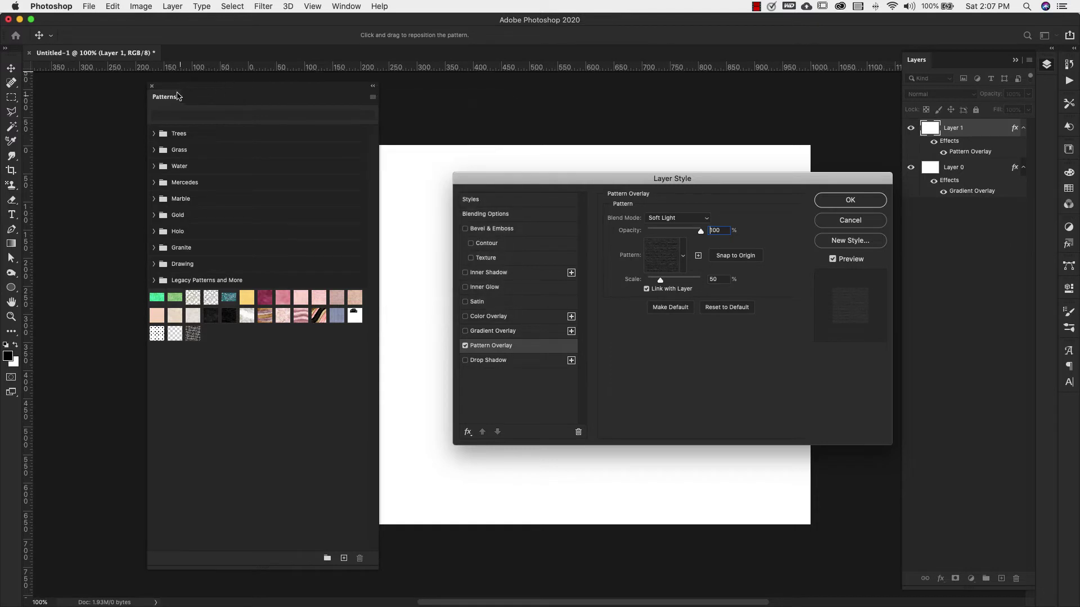
left_click(372, 86)
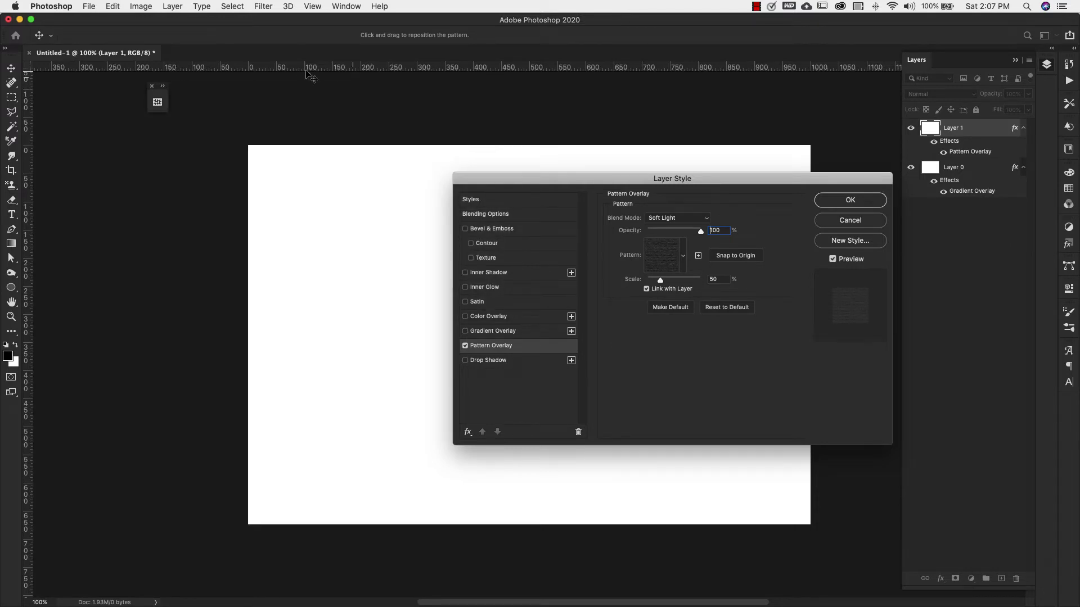
- Choose the first Grayscale Paper pattern from the Legacy Patterns set for the Pattern Overlay
left_click(659, 263)
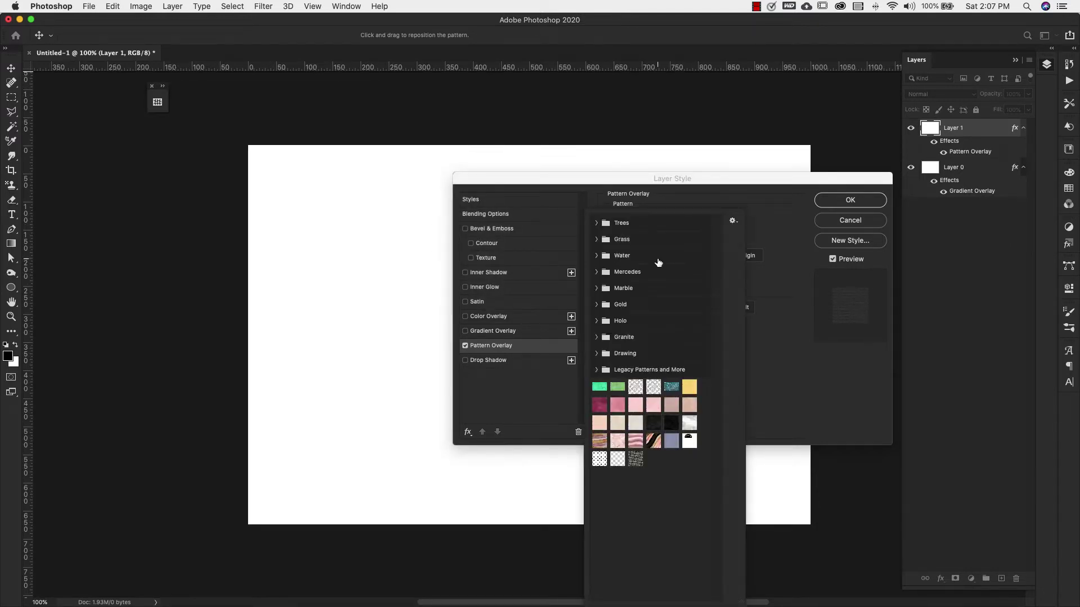
left_click(596, 370)
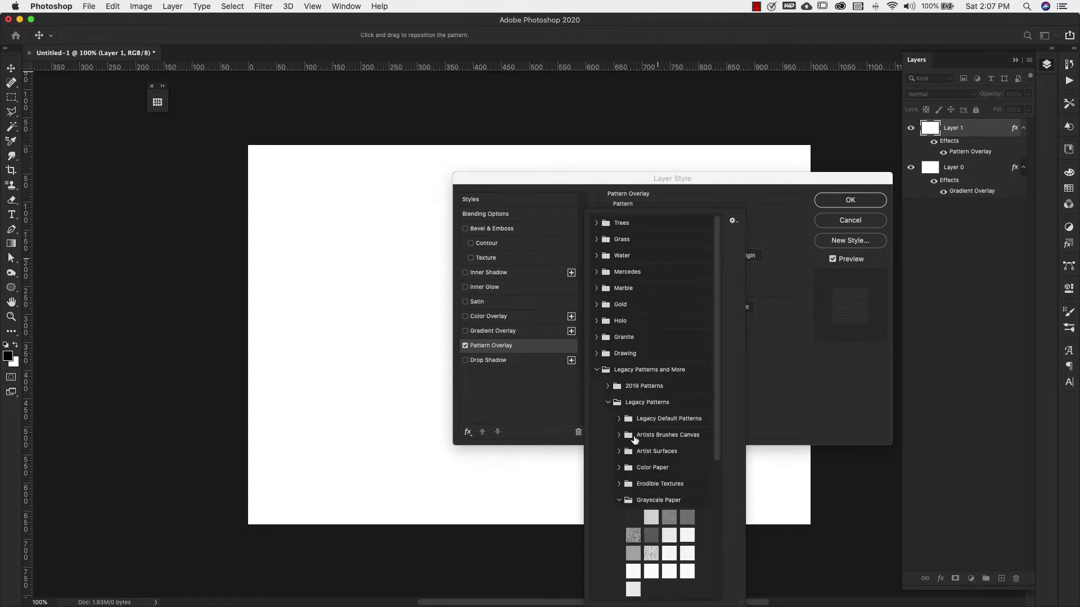
scroll(636, 473, "down", 5)
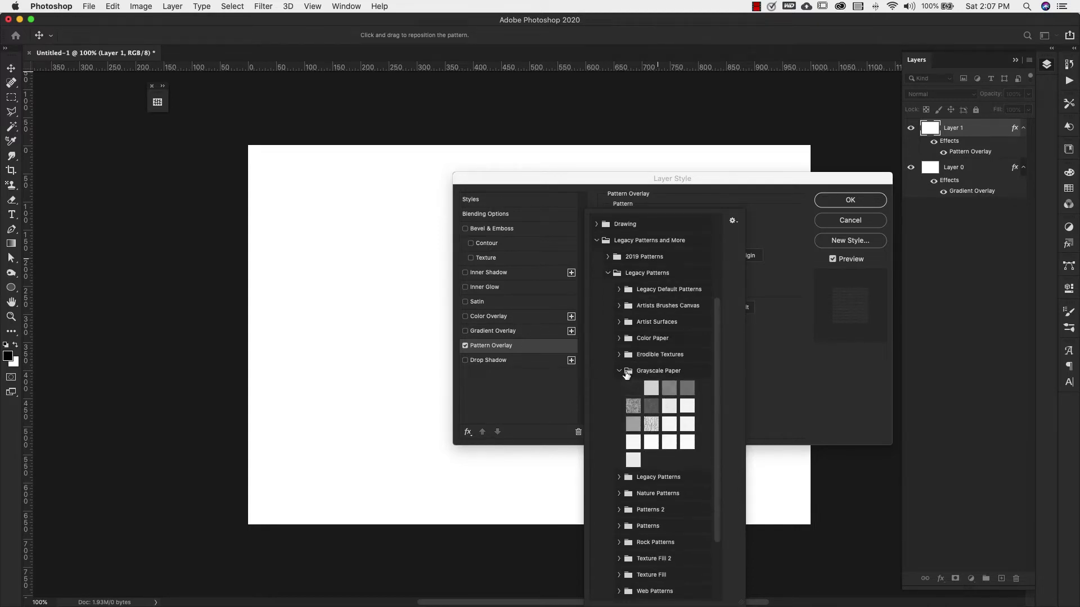
left_click(619, 370)
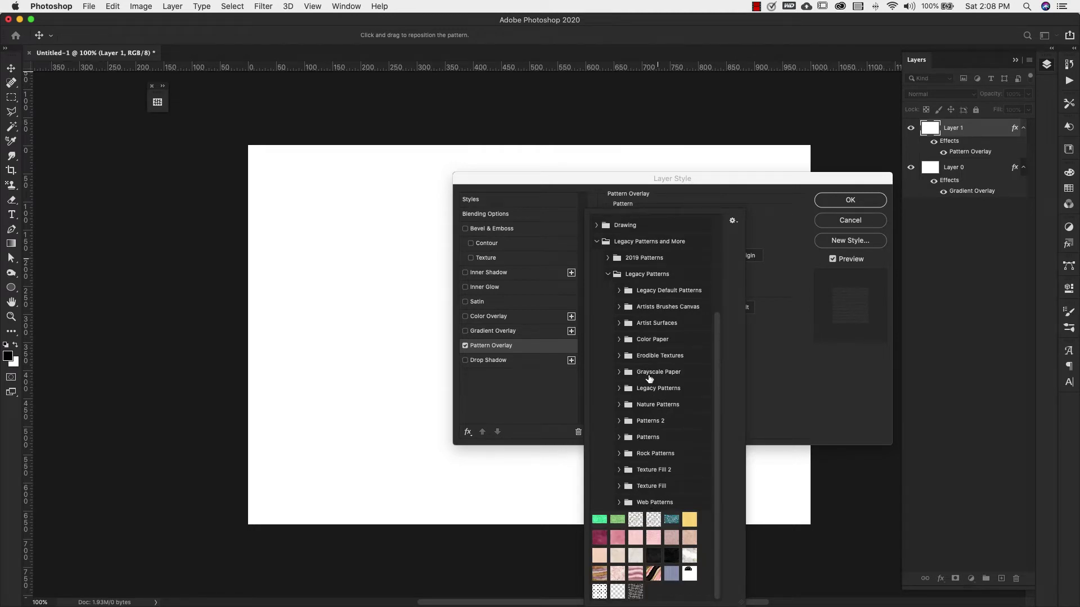
left_click(732, 222)
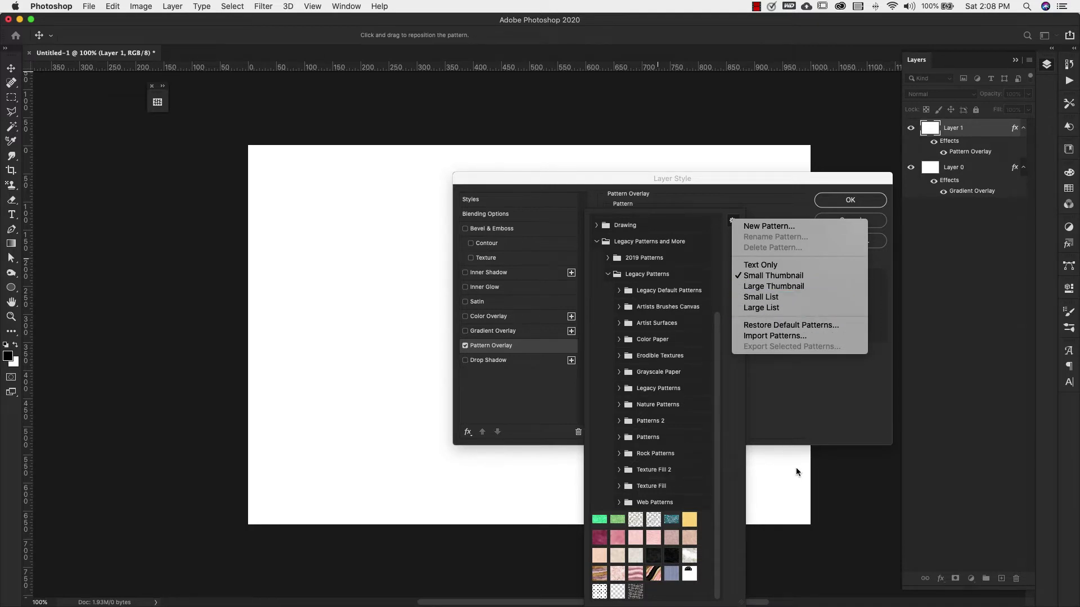
left_click(828, 420)
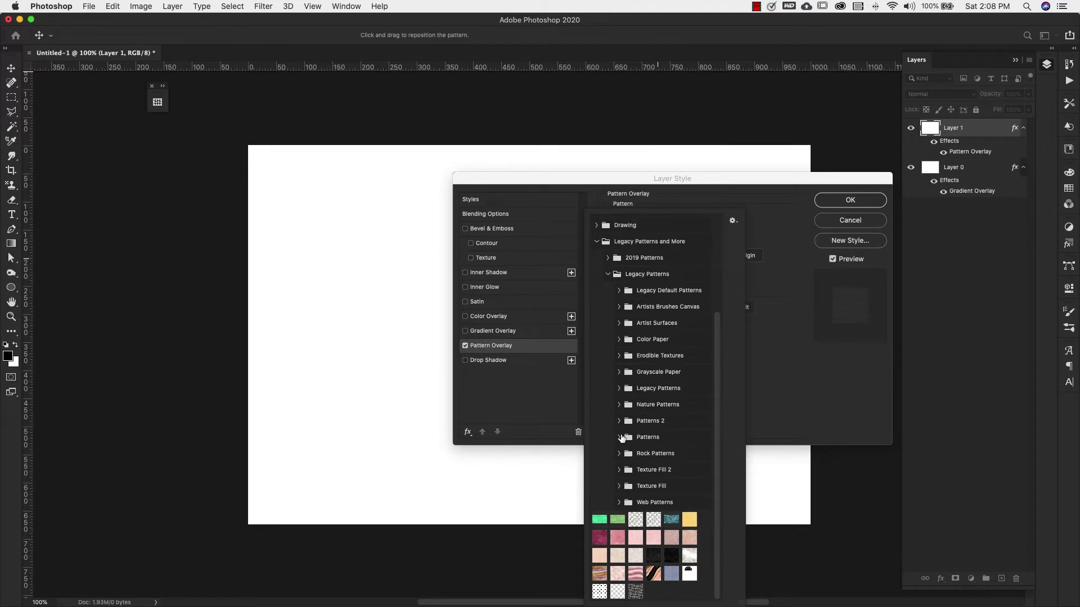
left_click(619, 372)
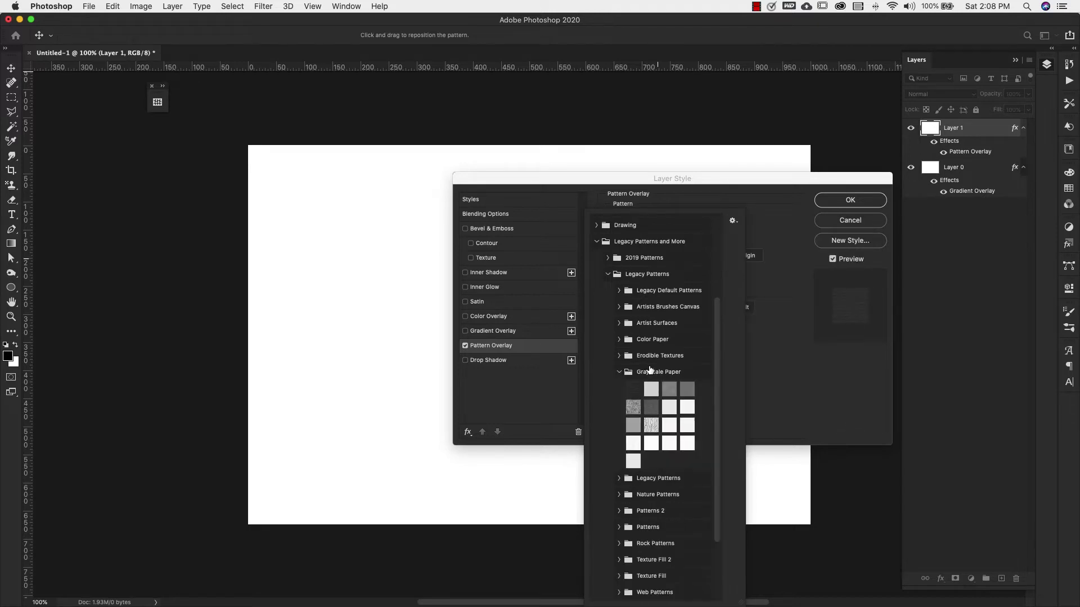
left_click(633, 391)
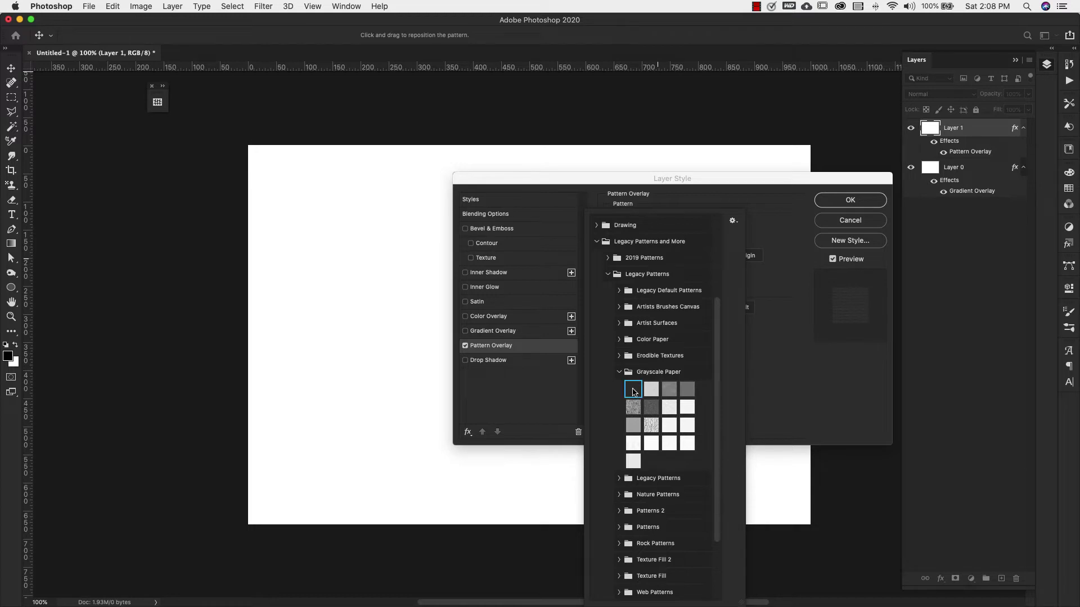
left_click(781, 391)
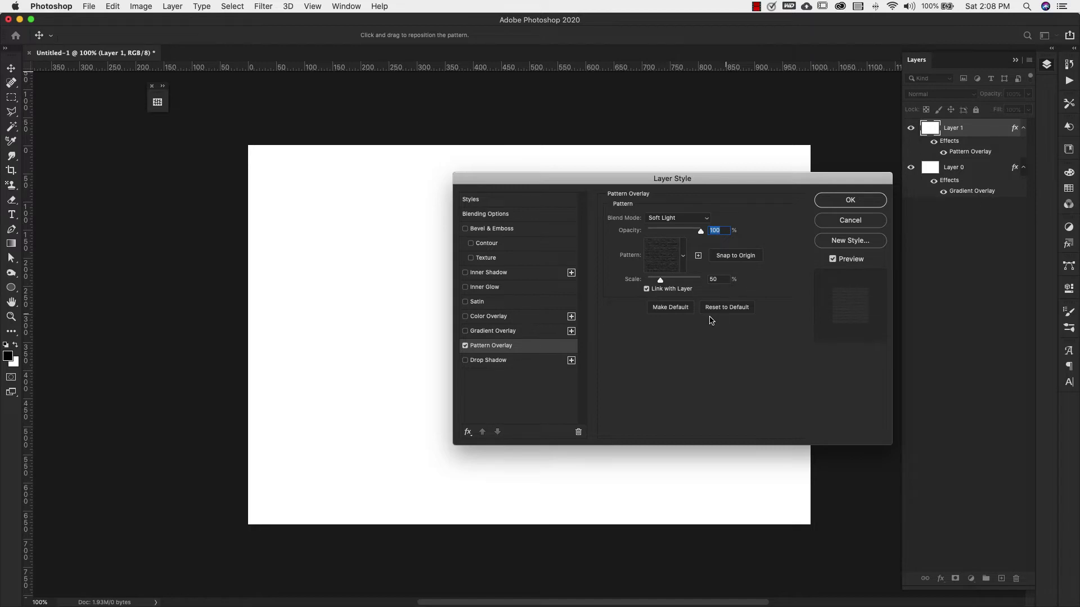
- Apply the Pattern Overlay to Layer 1 and lower the layer's Fill to 0%
left_click(857, 200)
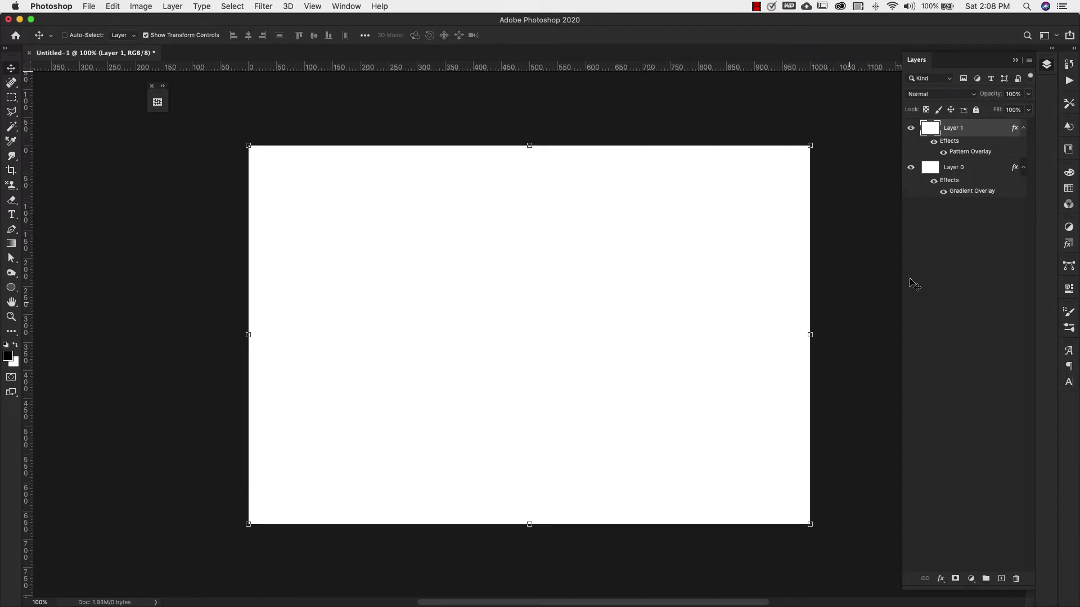
left_click(1028, 110)
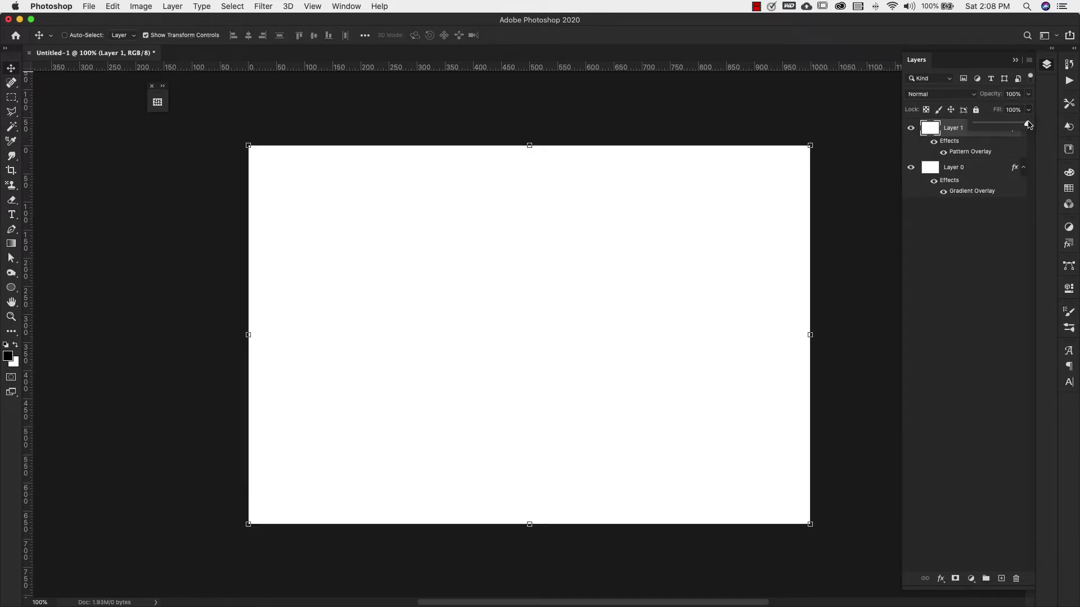
left_click_drag(1028, 124, 958, 126)
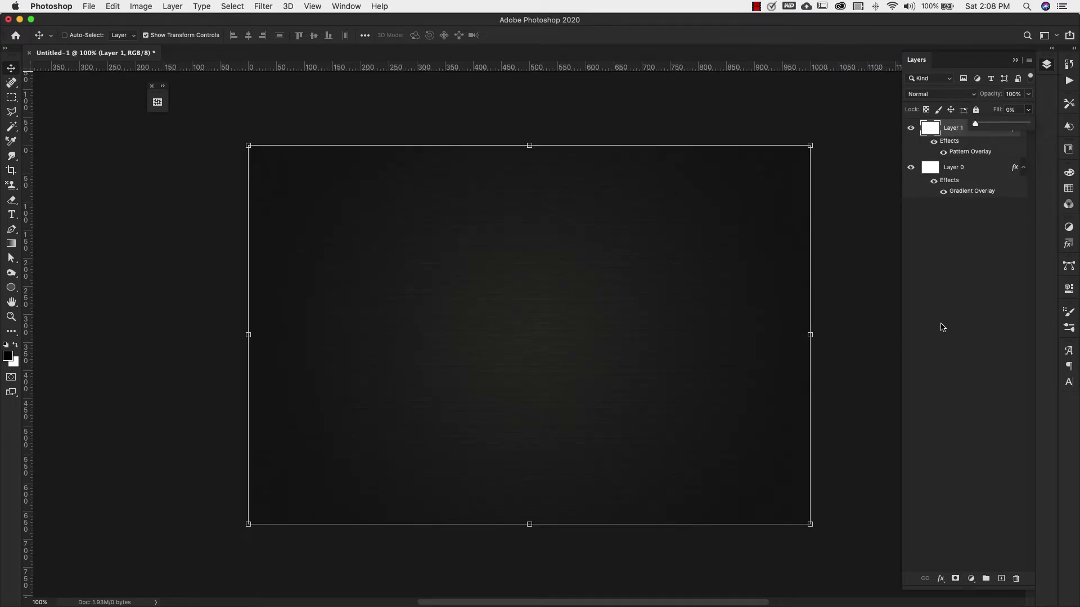
left_click(914, 256)
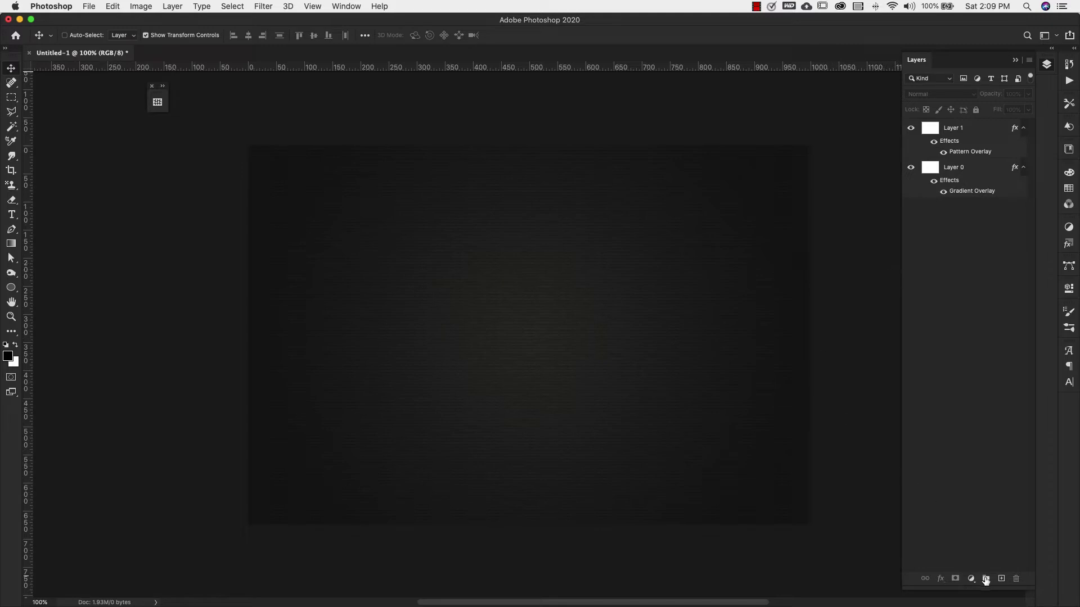
- Add the text "Rose" in black Henny Penny Regular near the middle of the canvas
left_click(12, 215)
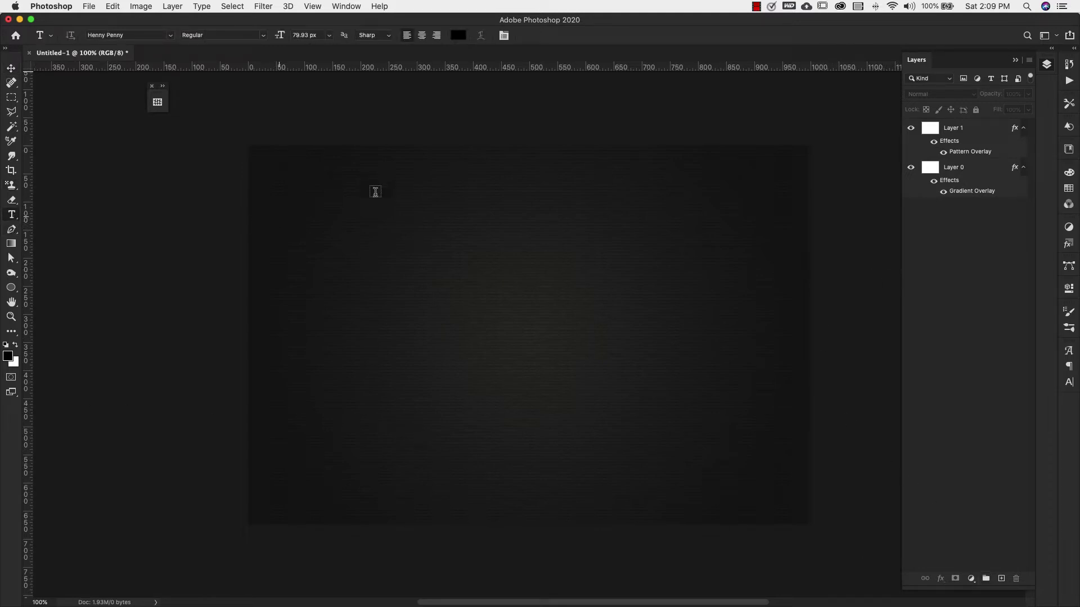
left_click(472, 308)
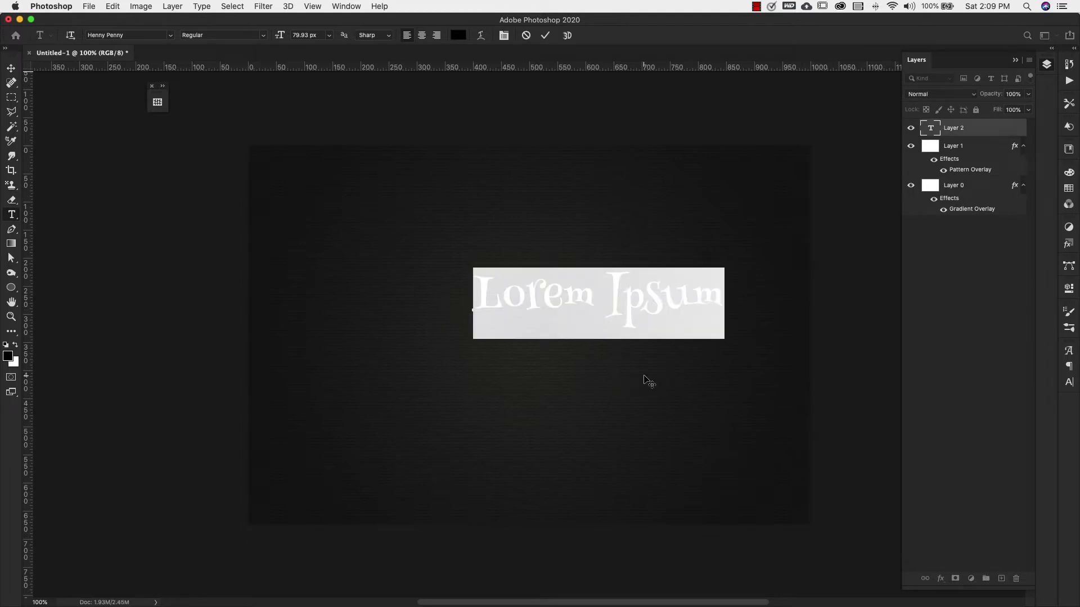
type("Rose")
key("Escape")
- Show the Character settings for the Rose text and set its font size to 336 px
left_click(1069, 383)
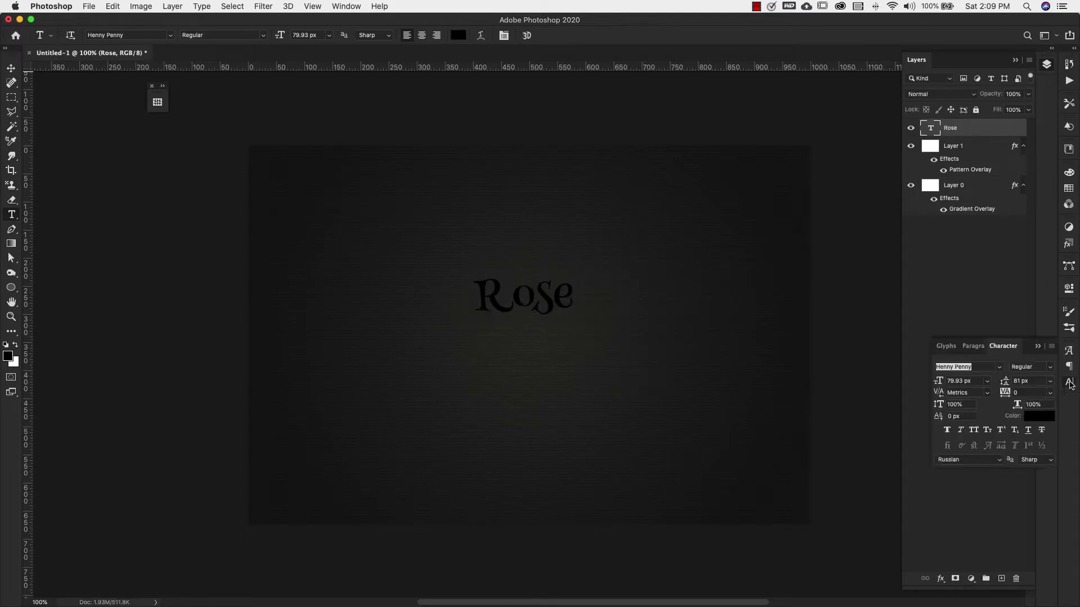
left_click_drag(1027, 349, 733, 298)
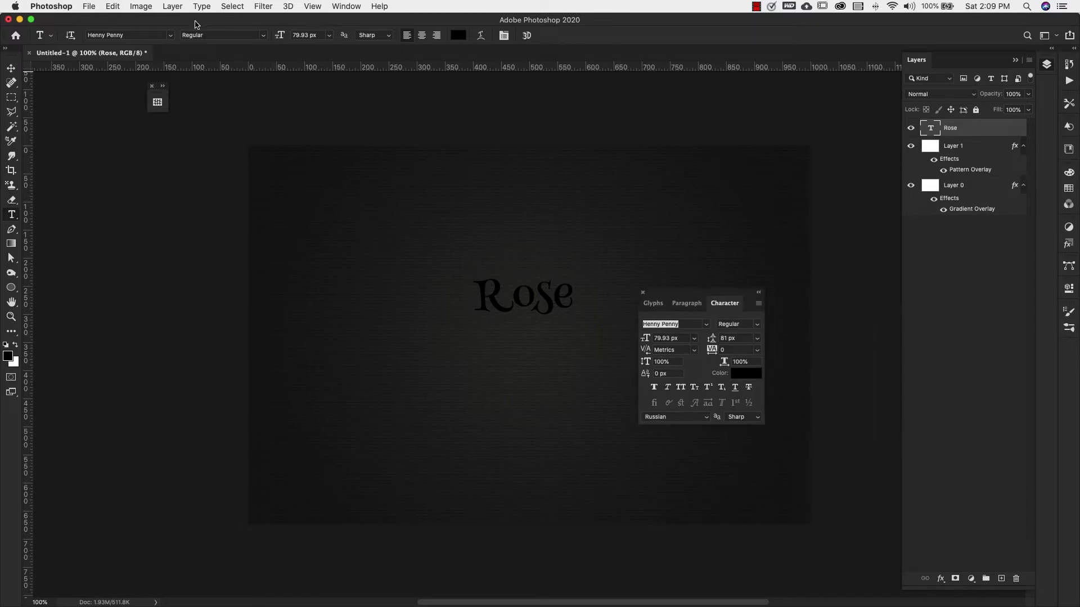
left_click(350, 7)
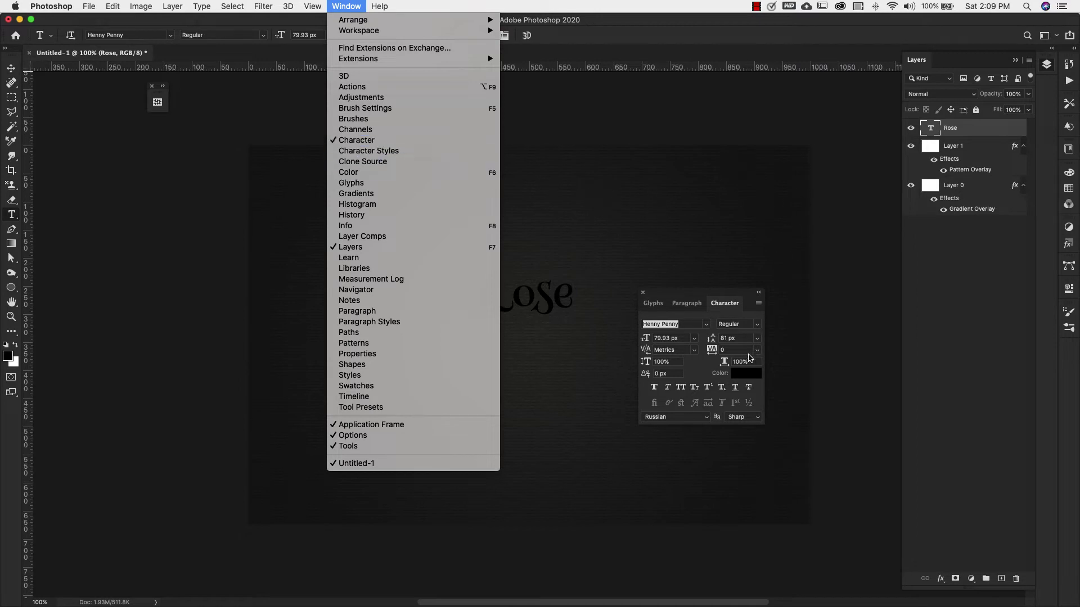
left_click(785, 349)
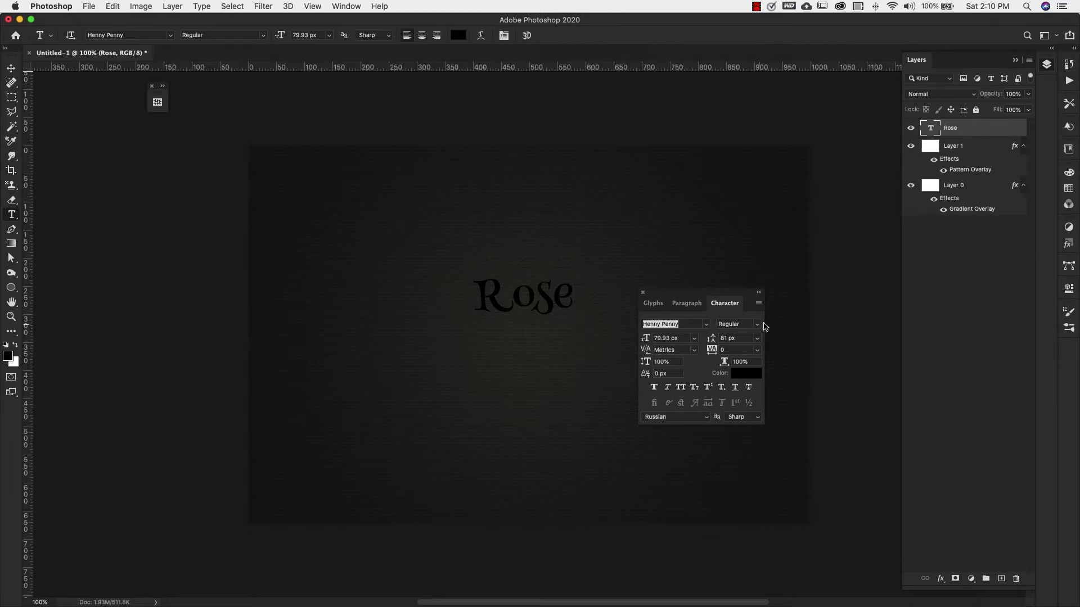
left_click(682, 338)
type("336")
key("Return")
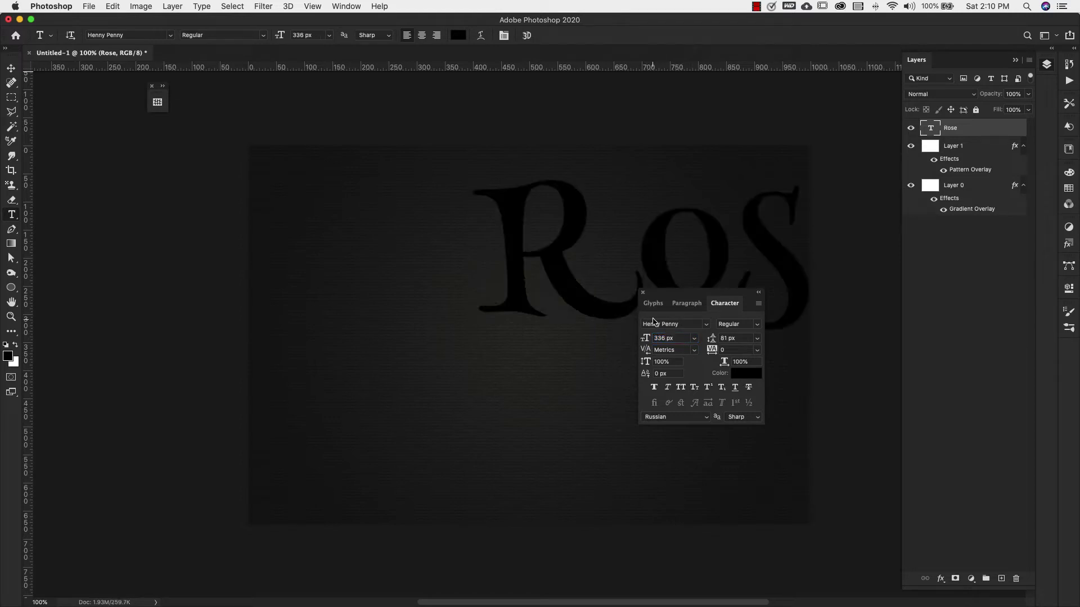
- Move the enlarged Rose text to the middle of the canvas
key("v")
left_click_drag(795, 284, 642, 358)
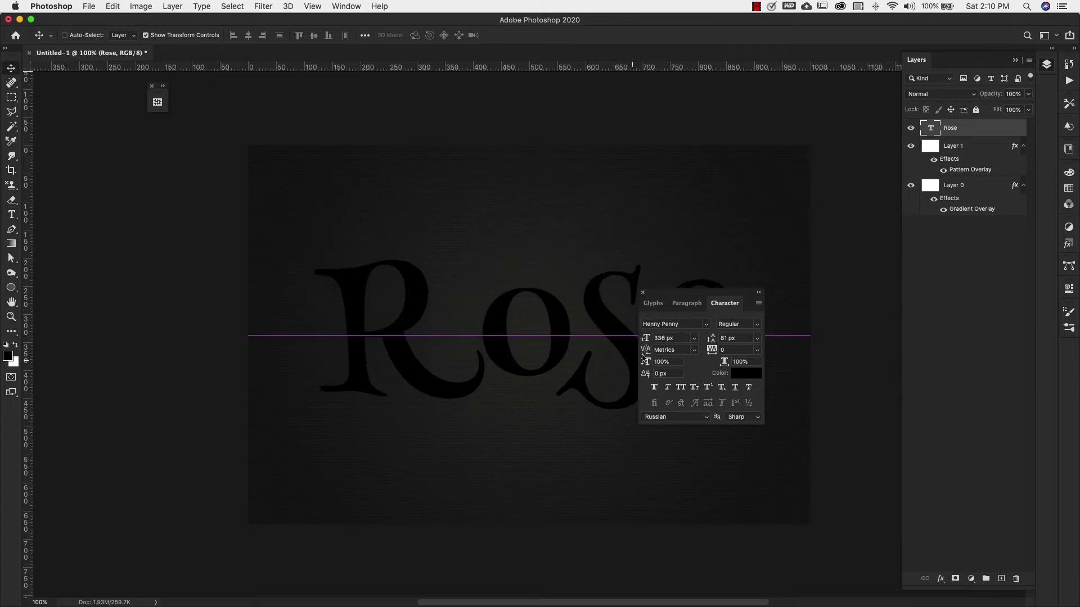
left_click_drag(699, 272, 617, 335)
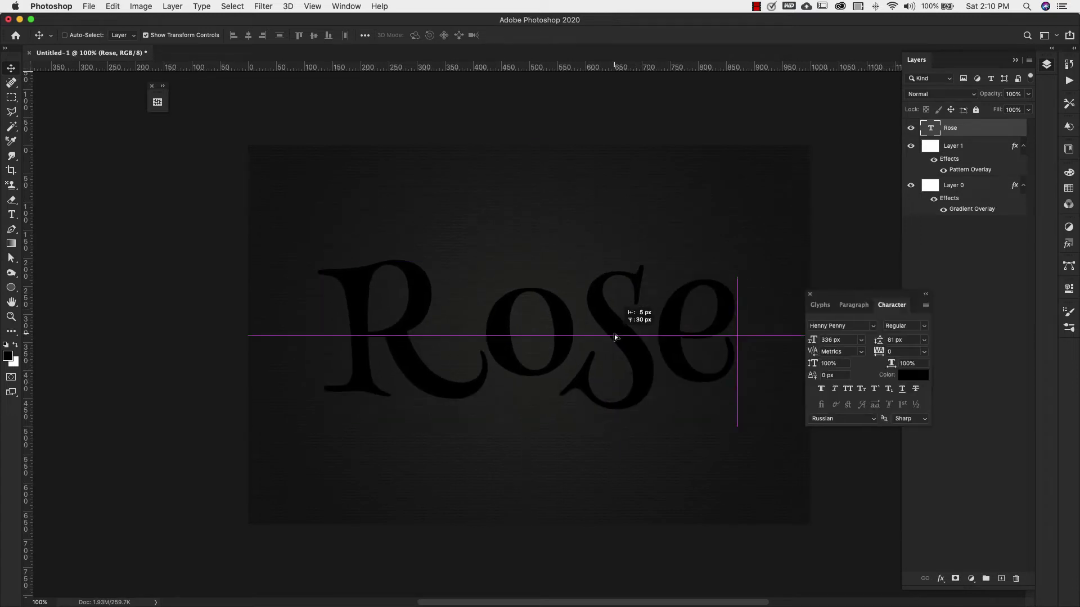
- Change the Rose text colour to hex be7676
left_click(835, 348)
left_click(788, 557)
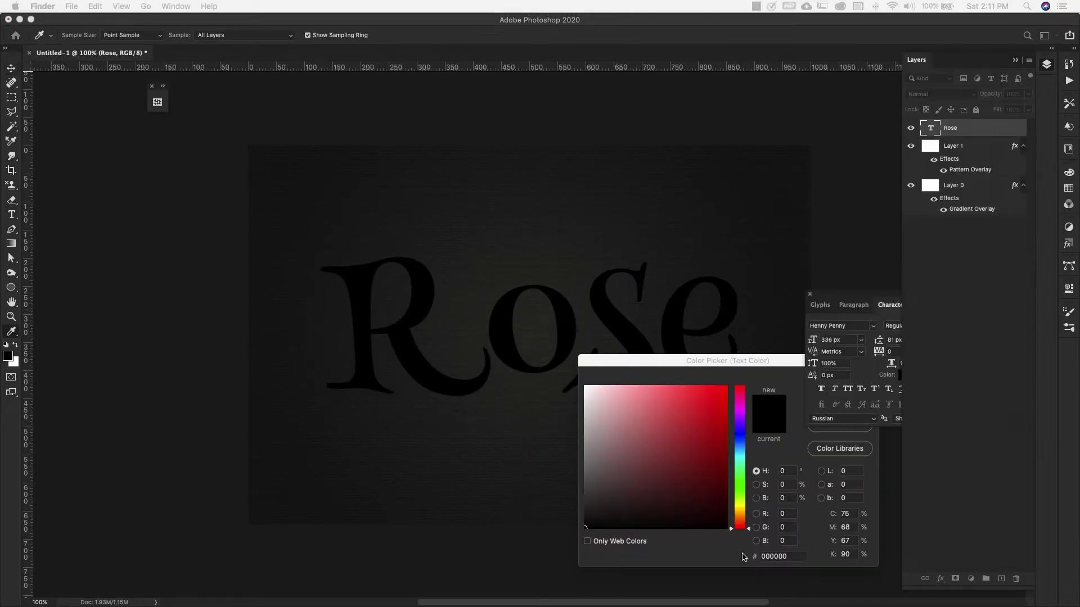
type("b")
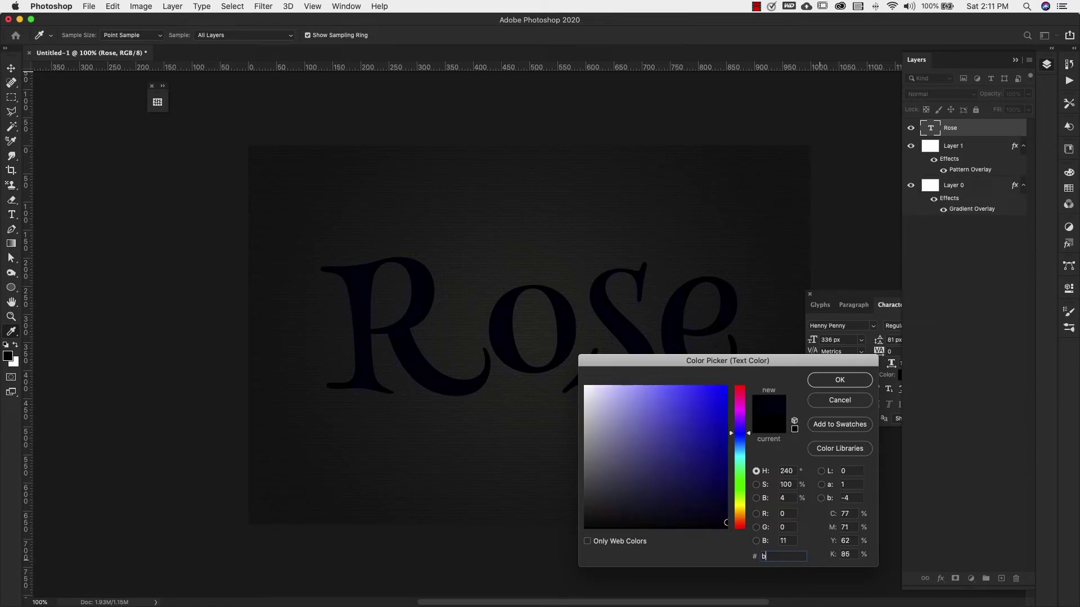
type("e7676")
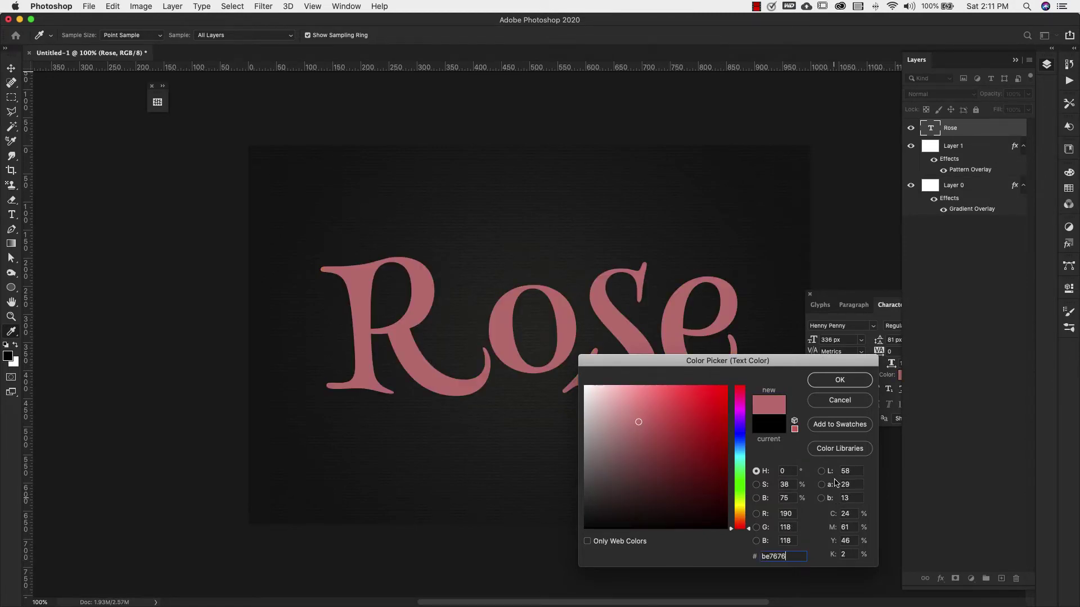
left_click(832, 378)
key("v")
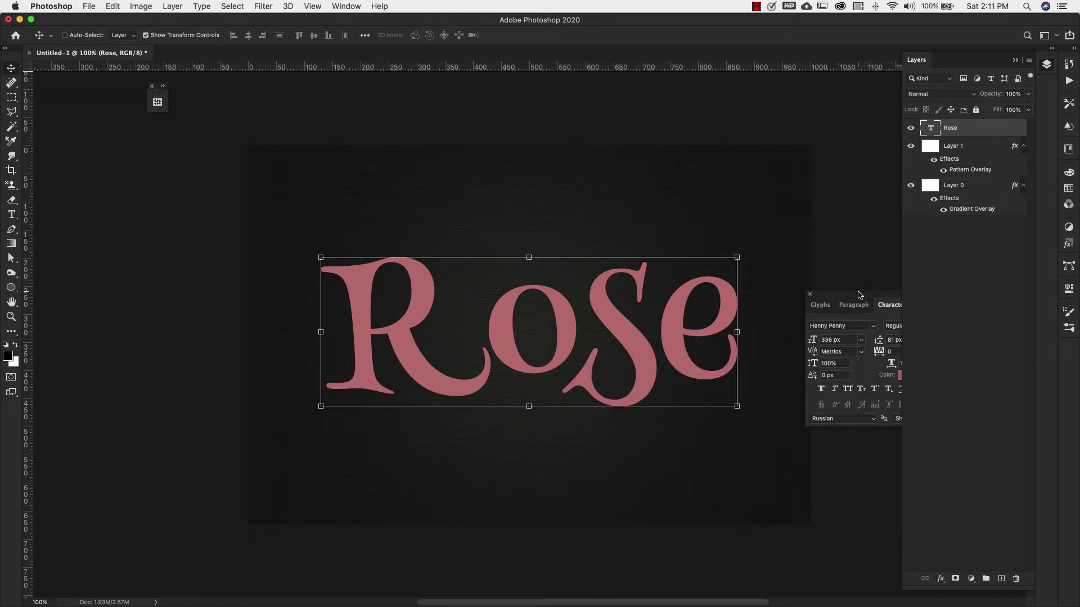
- Centre the Rose text on the canvas by aligning its horizontal centre to a full-canvas selection, and clear the selection
left_click_drag(859, 294, 974, 382)
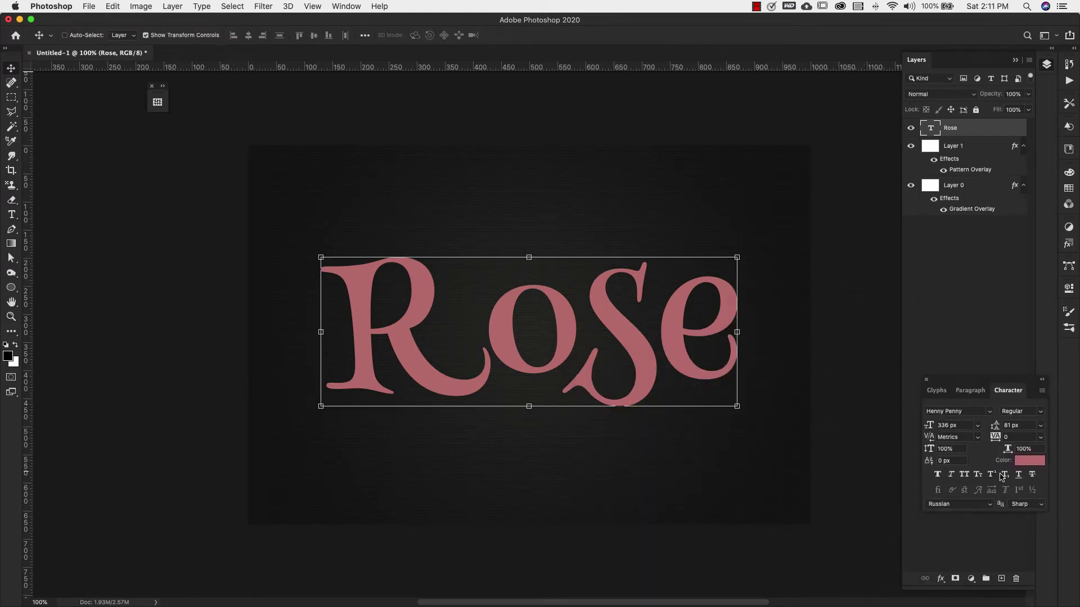
mouse_move(643, 359)
left_mouse_down()
mouse_move(639, 349)
mouse_move(636, 361)
left_mouse_up()
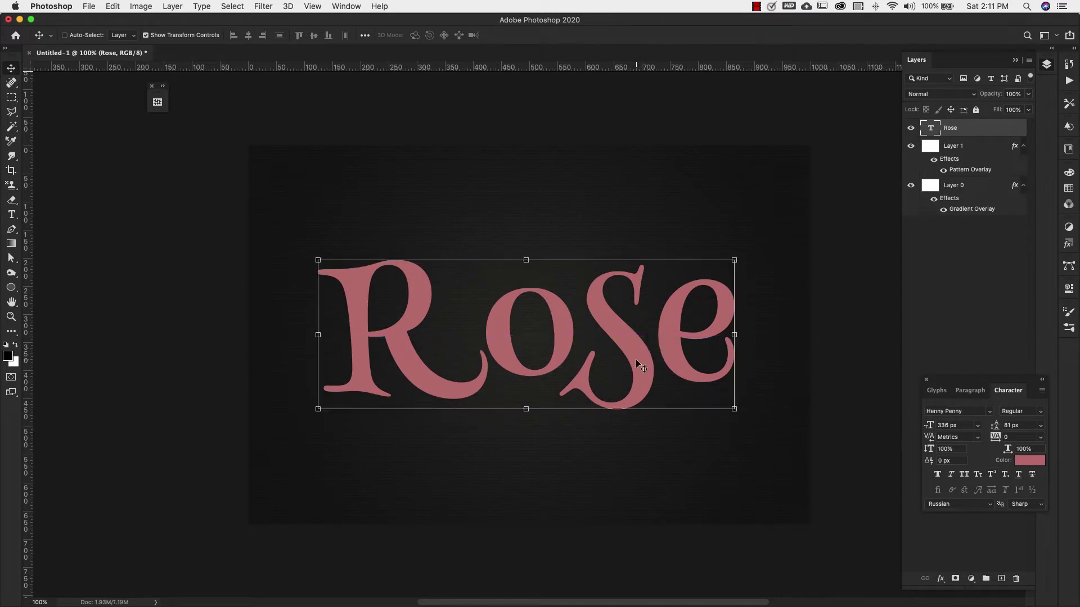
key("super+a")
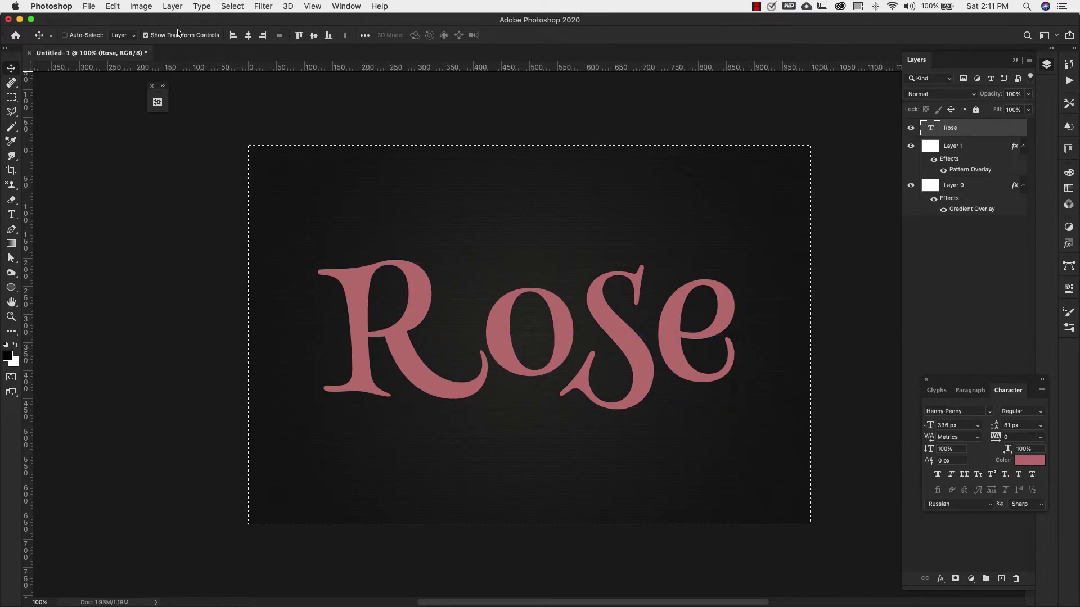
left_click(248, 35)
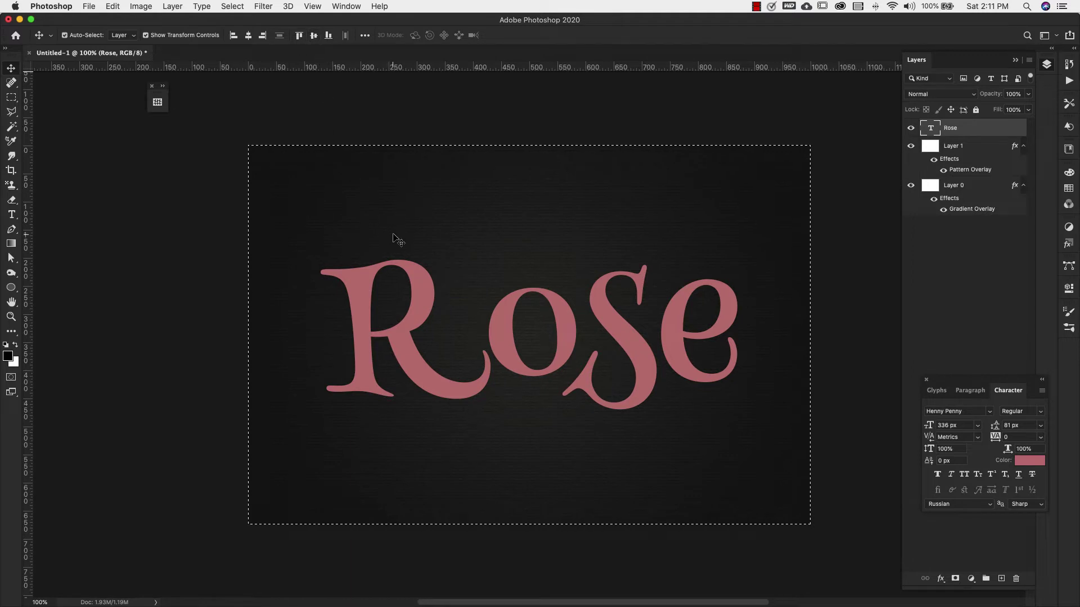
key("super+d")
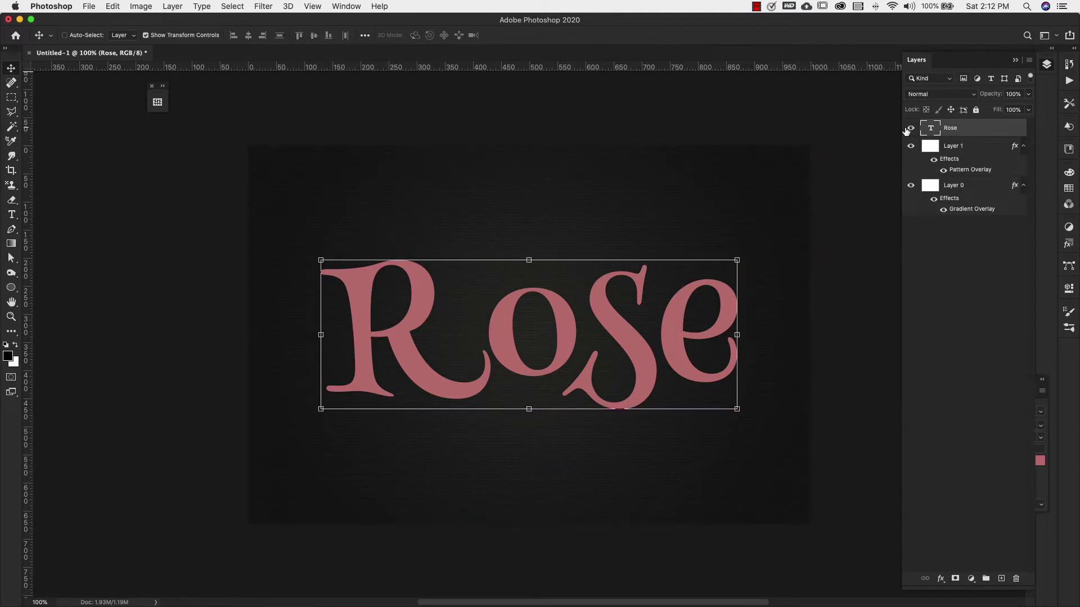
- Duplicate the Rose text layer as "Rose 2"
right_click(977, 131)
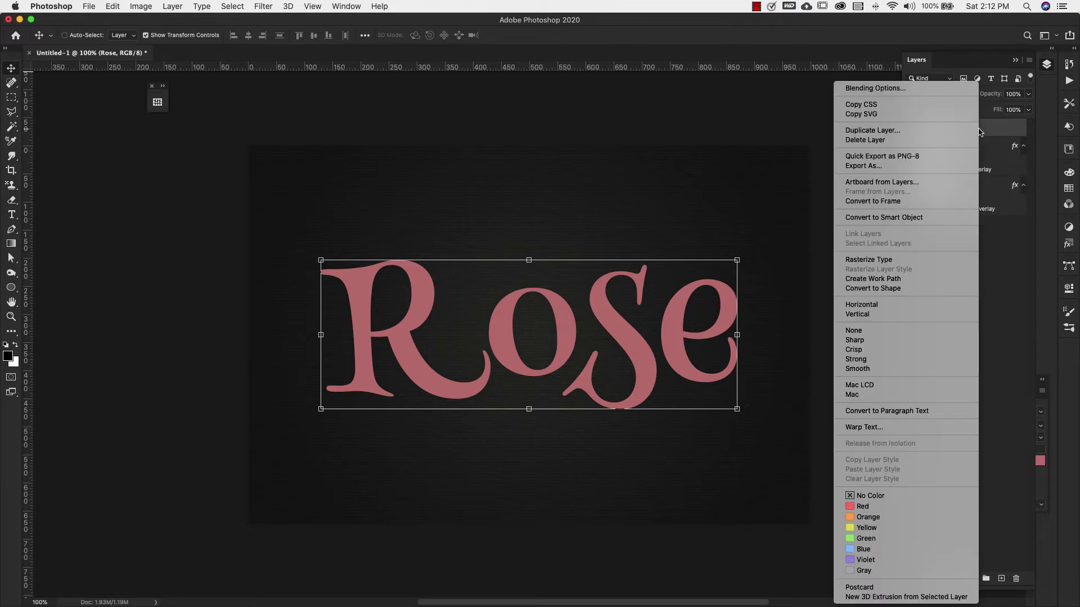
left_click(926, 131)
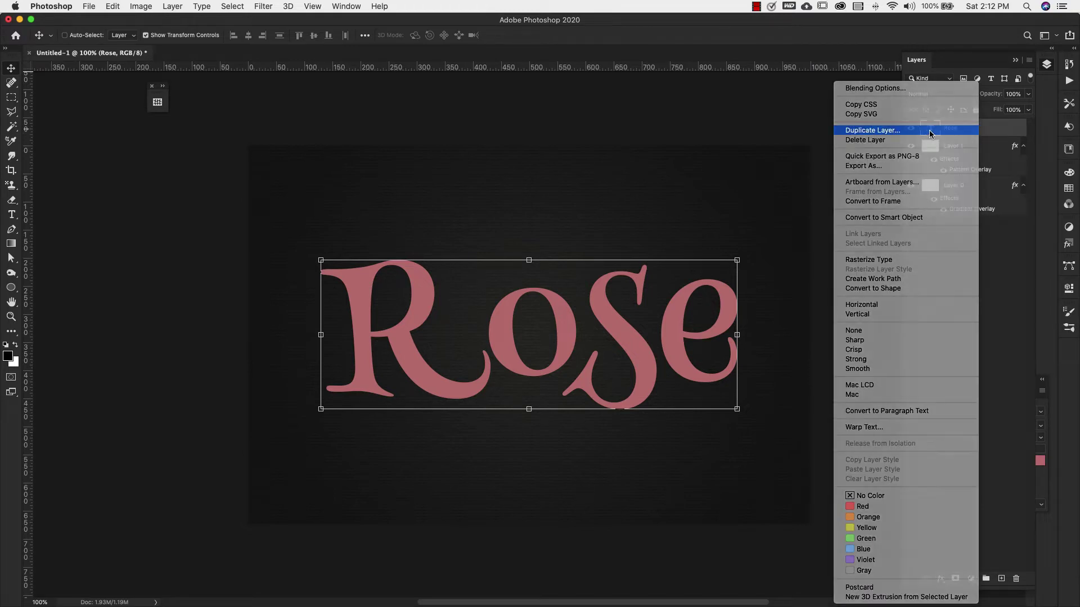
left_click(706, 286)
key("BackSpace")
key("BackSpace")
key("BackSpace")
key("BackSpace")
type("2")
key("Return")
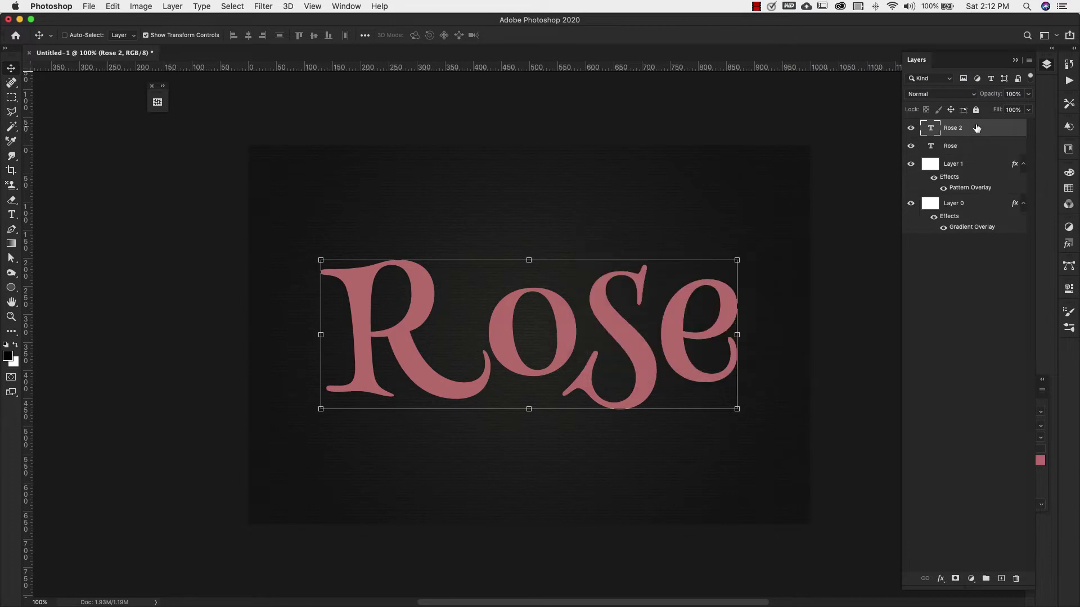
- Duplicate Rose 2 as "Rose 3" and reorder the text layers to Rose, Rose 2, Rose 3 from the top down
right_click(973, 128)
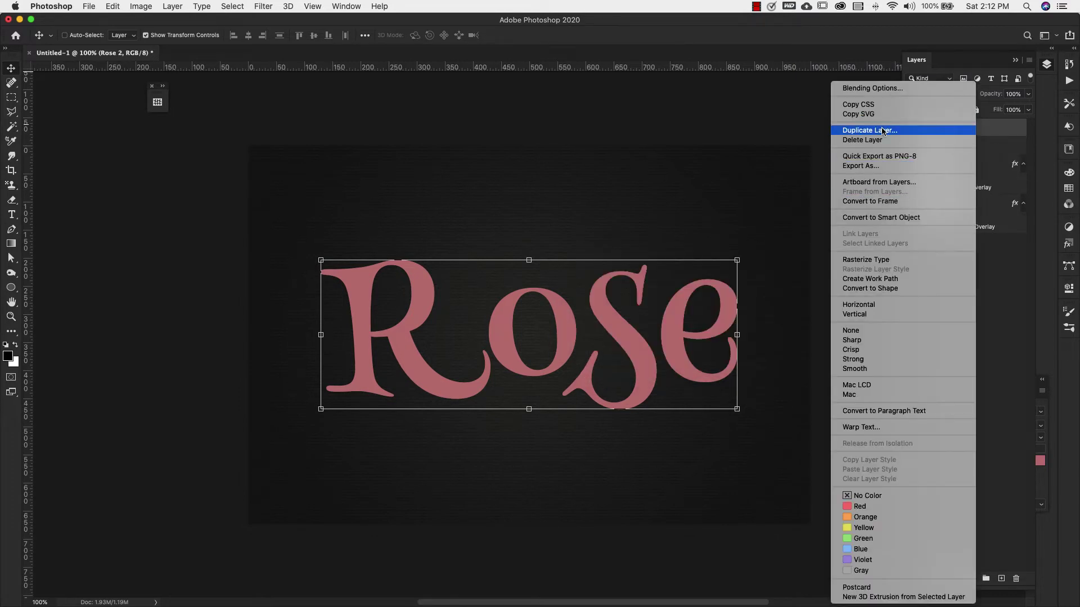
left_click(917, 130)
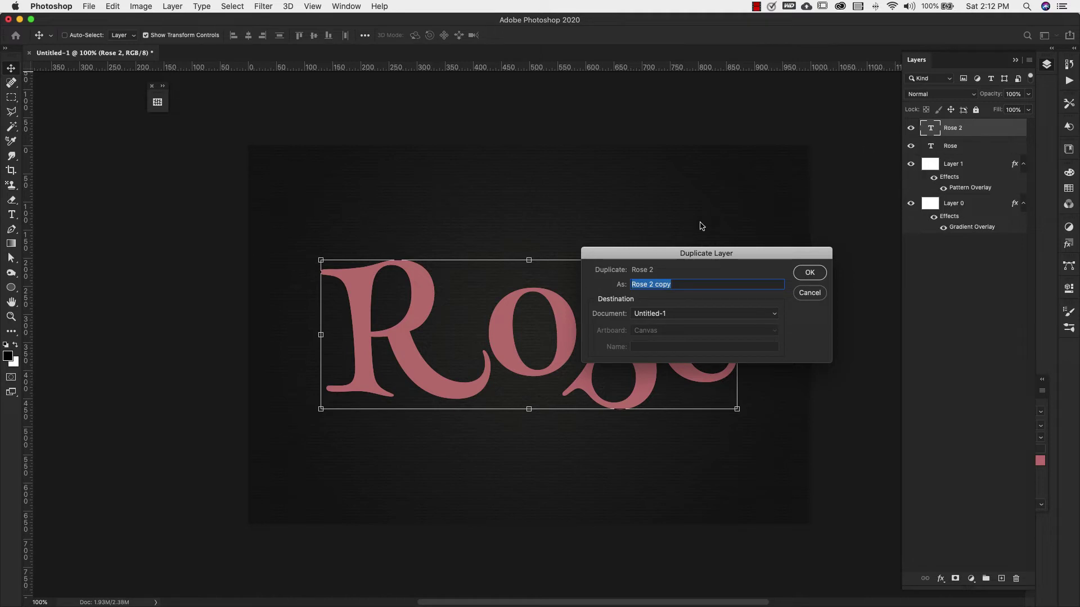
left_click_drag(678, 283, 650, 283)
type("3")
left_click(809, 272)
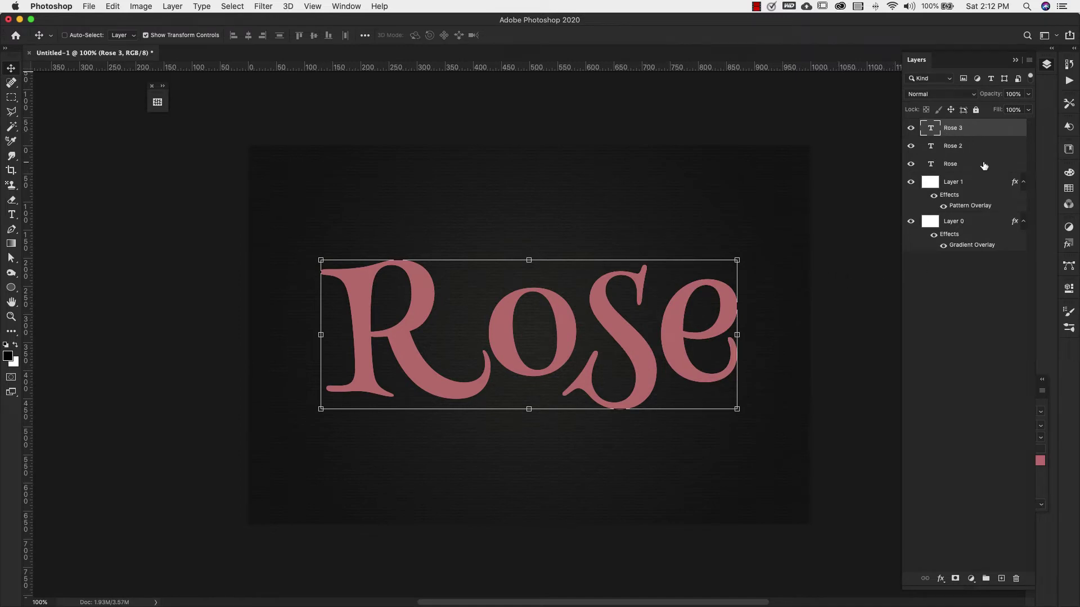
mouse_move(985, 167)
left_mouse_down()
mouse_move(976, 124)
mouse_move(980, 172)
left_mouse_up()
- Add a Bevel & Emboss style to the topmost Rose layer, keeping the style dialog clear of the text
double_click(1013, 130)
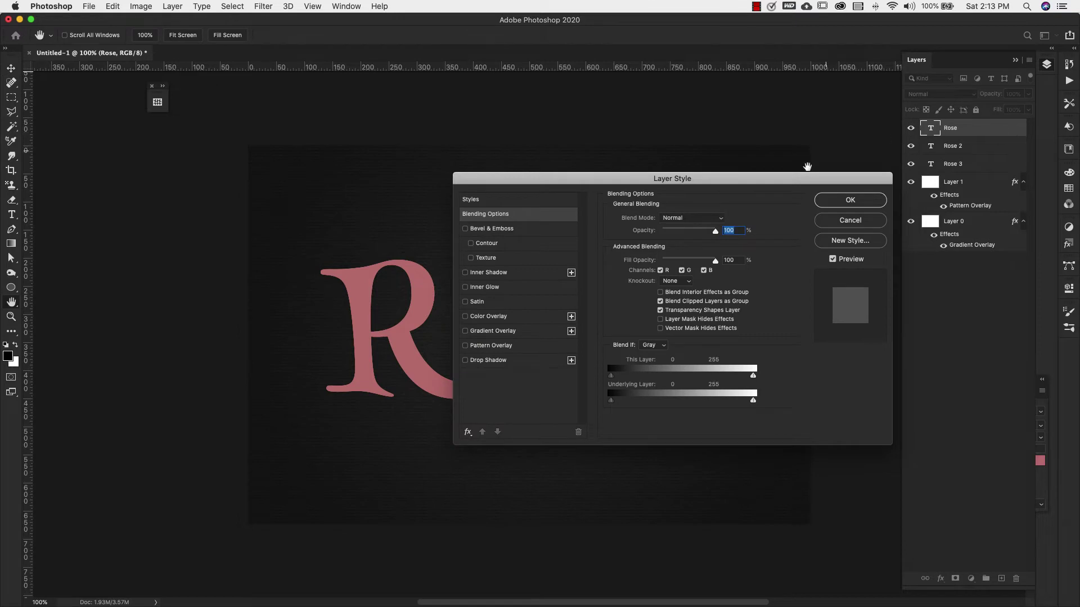
left_click_drag(798, 179, 680, 299)
scroll(624, 209, "right", 5)
scroll(624, 210, "right", 5)
scroll(625, 209, "down", 2)
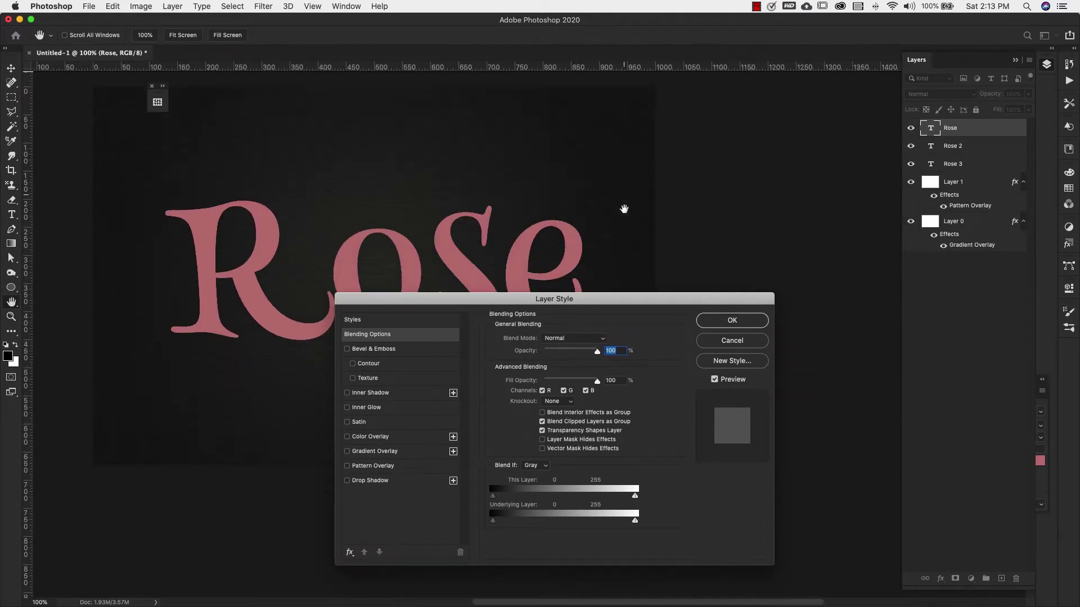
left_click_drag(627, 301, 828, 276)
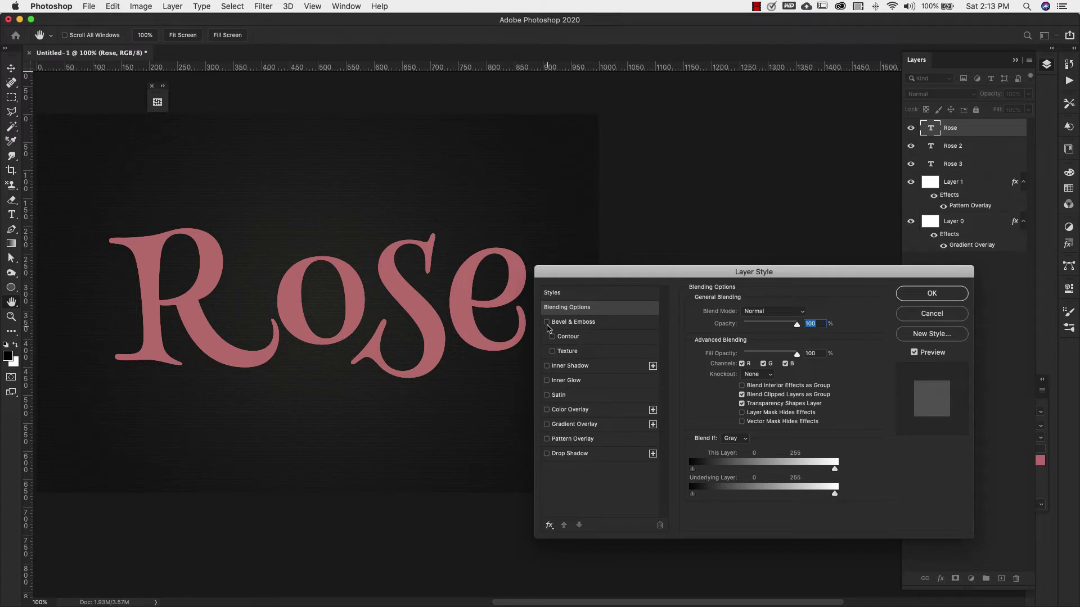
left_click(547, 322)
left_click(578, 326)
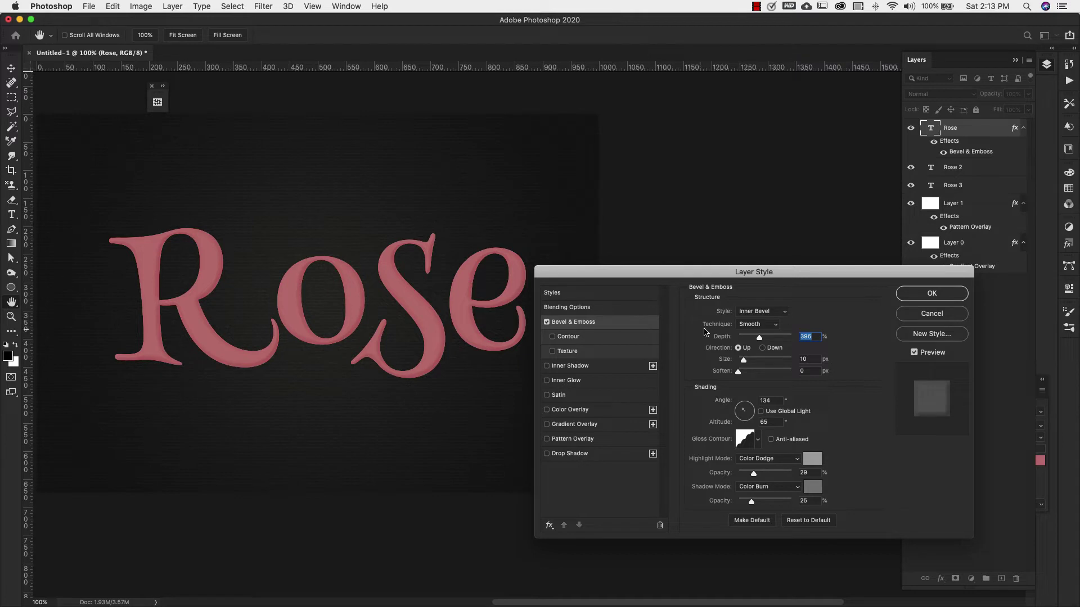
- Set the bevel technique to Chisel Hard and its depth to 100%
left_click(747, 330)
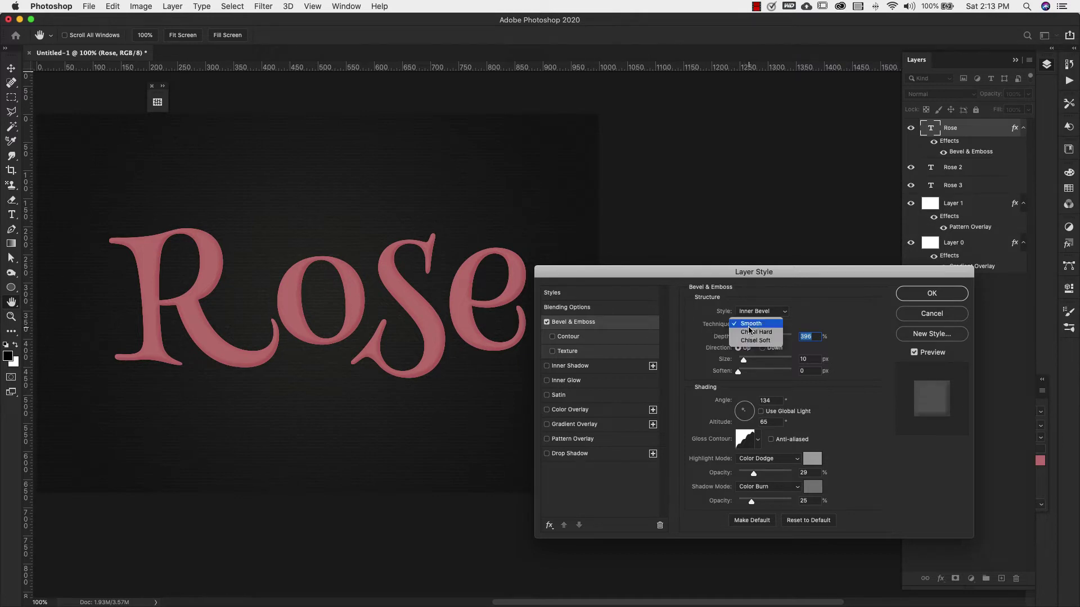
left_click(764, 335)
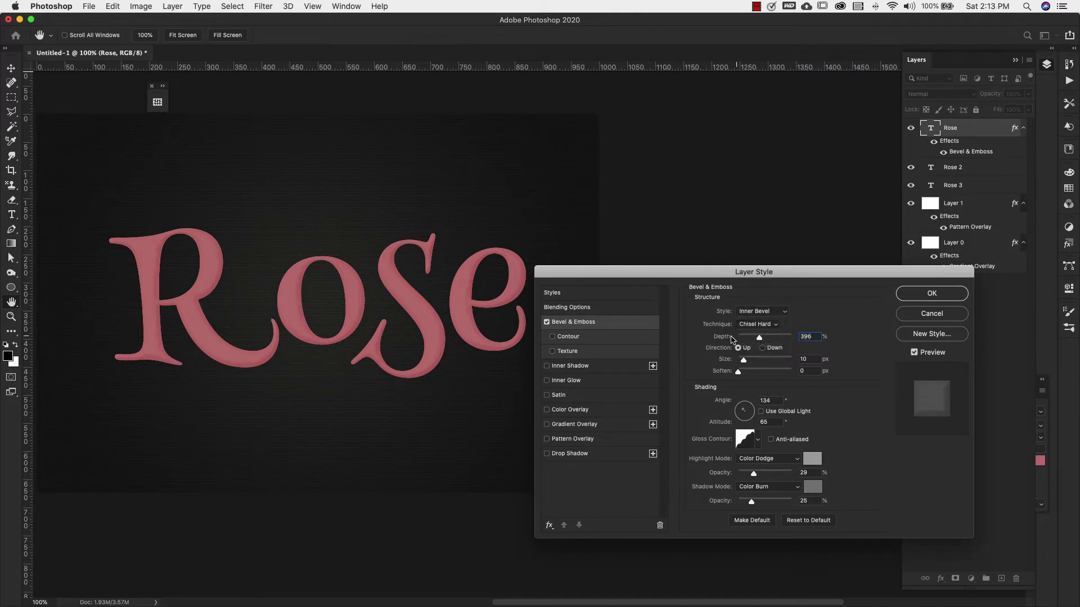
left_click_drag(810, 335, 783, 334)
type("100")
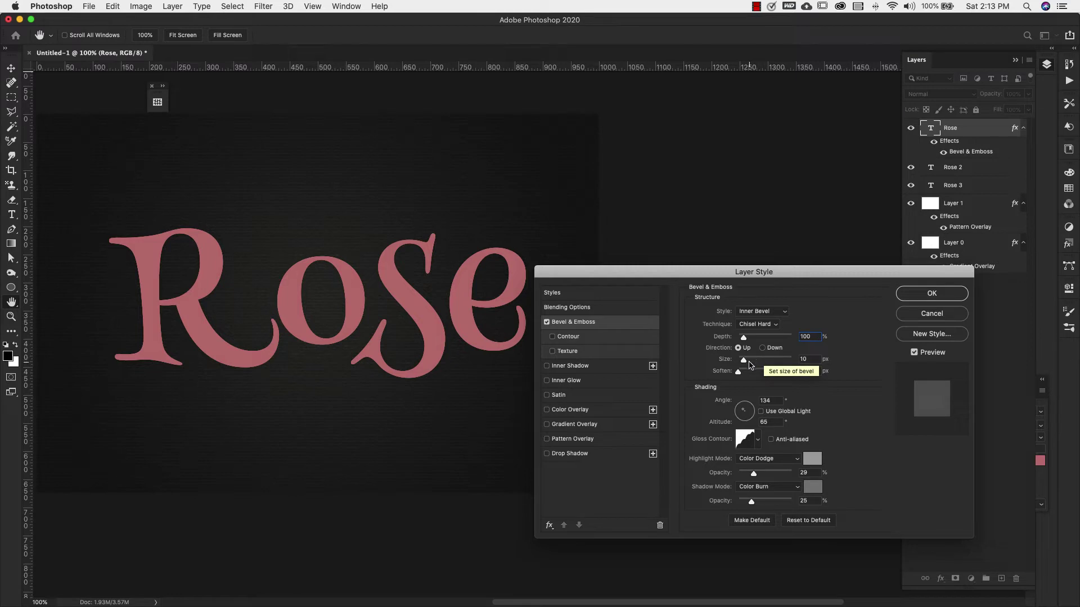
- Set the bevel's shading angle to 120° and altitude to 30°, with a Linear gloss contour
double_click(773, 399)
type("120")
key("Tab")
type("30")
left_click(758, 439)
left_click(702, 461)
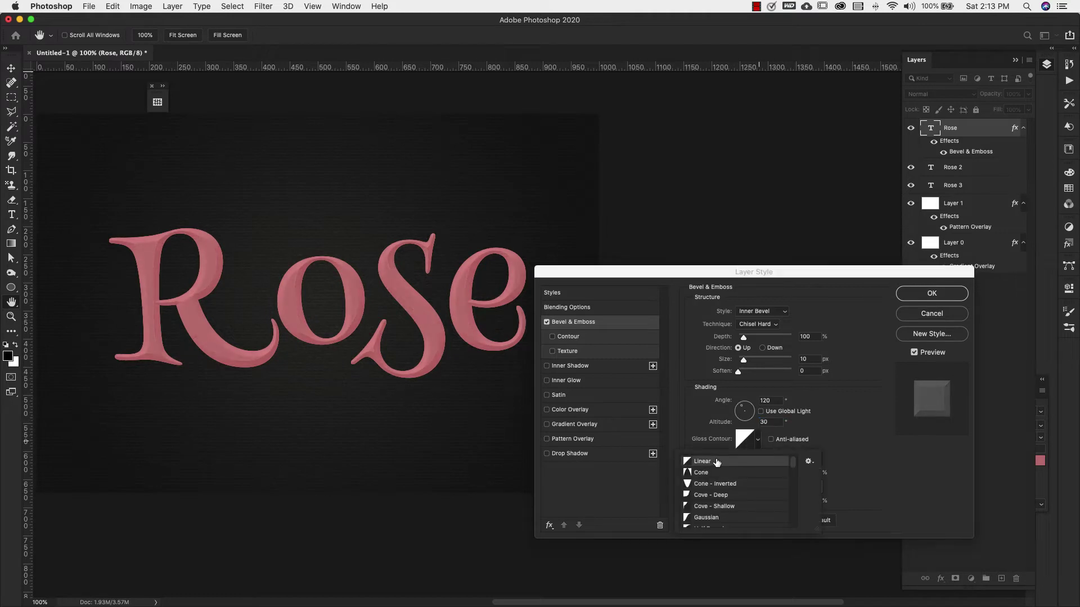
left_click(827, 429)
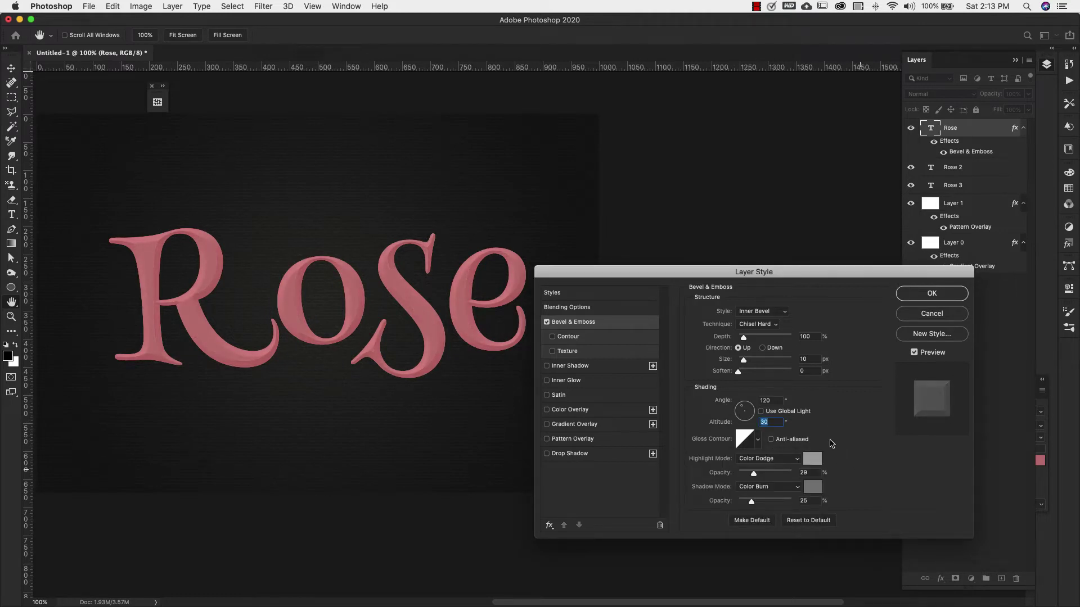
- Set the bevel highlight to Multiply mode with colour #ffe2e6 and 75% opacity
left_click(768, 460)
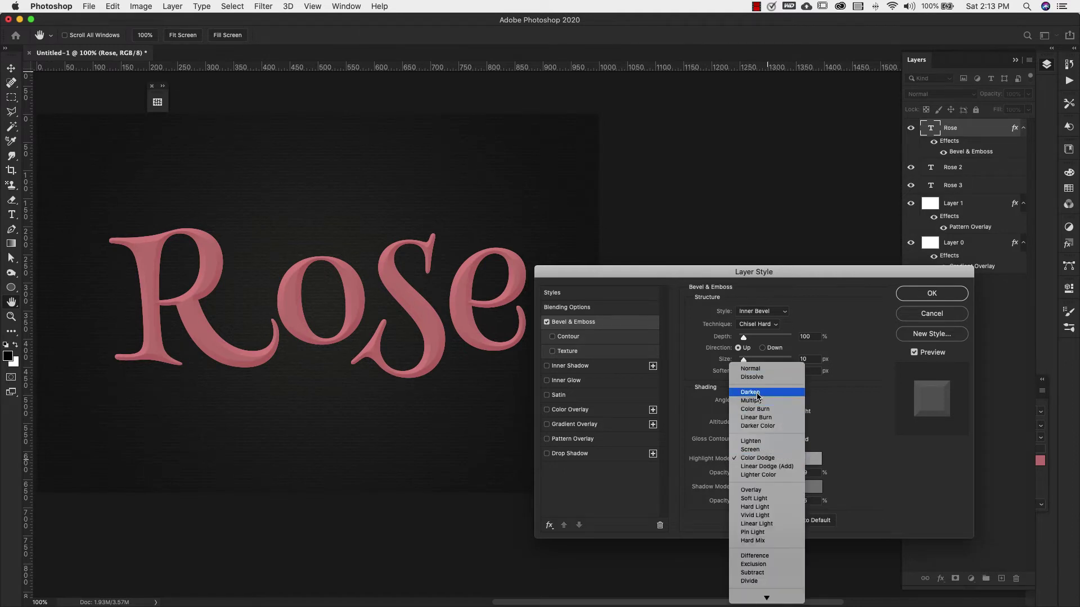
key("Escape")
left_click(812, 458)
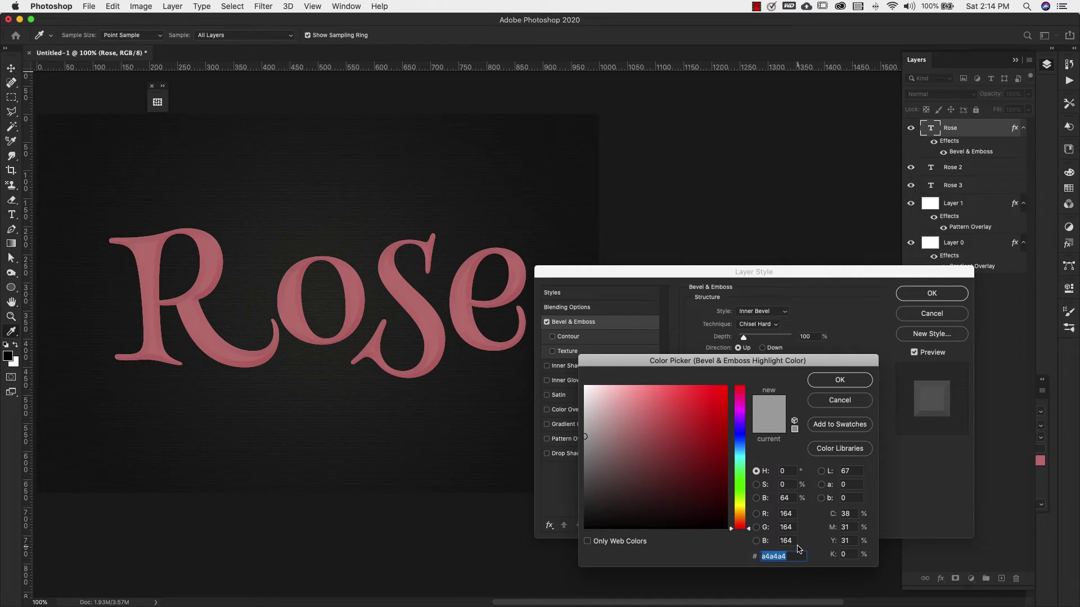
type("ffe2e")
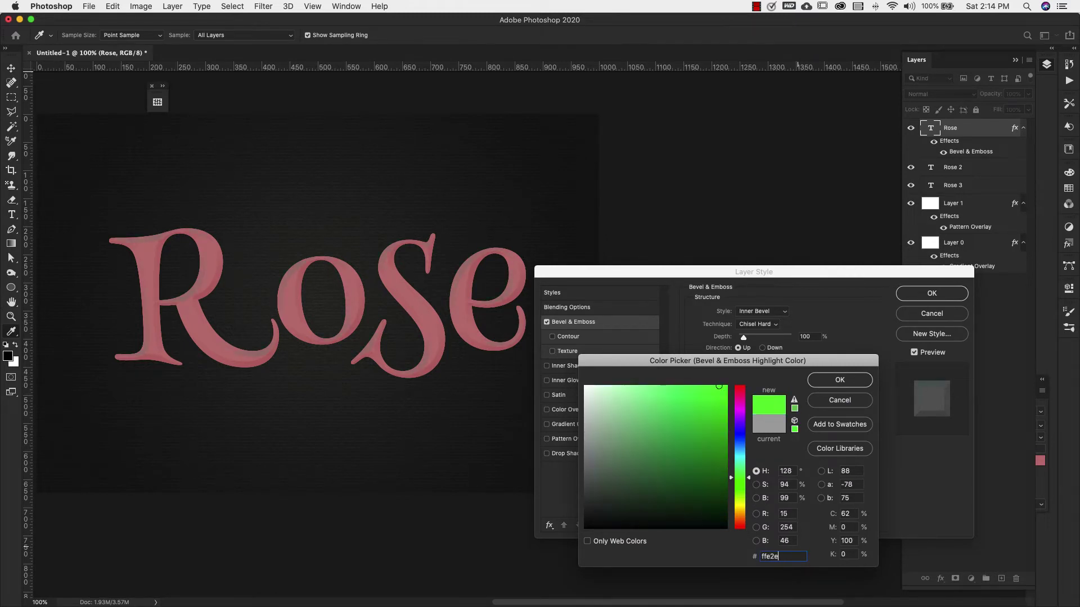
type("6")
key("Return")
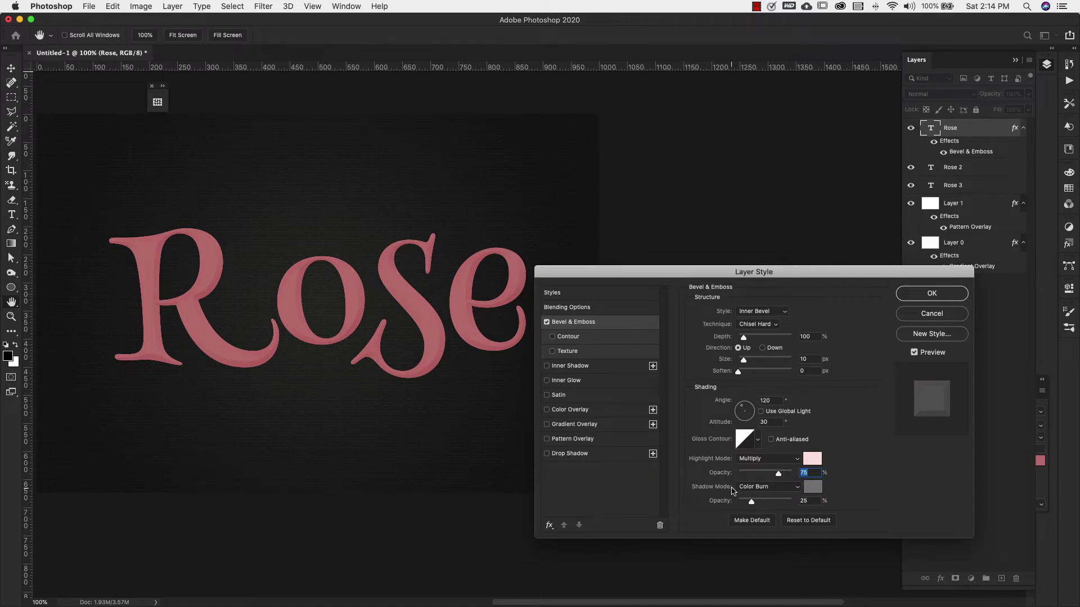
- Set the bevel shadow to Multiply mode with colour #540606 and 75% opacity
left_click(754, 491)
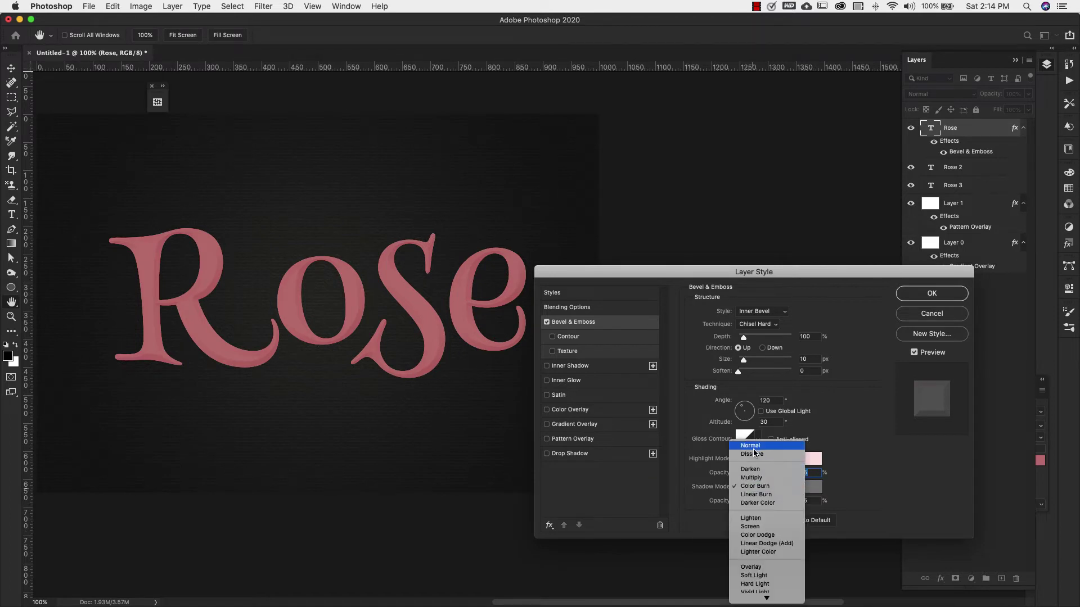
left_click(737, 478)
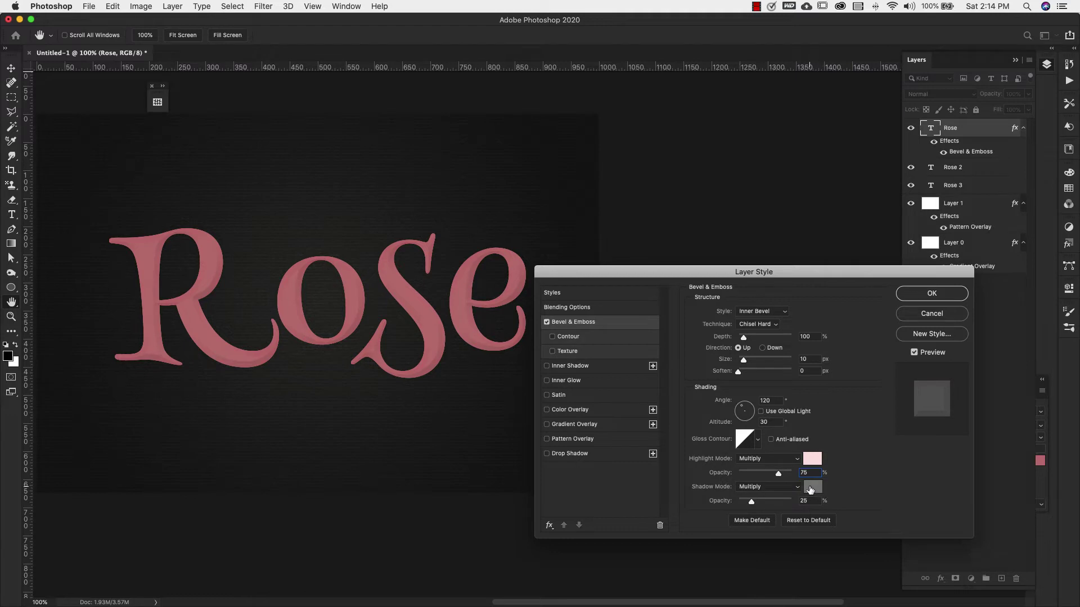
left_click(812, 487)
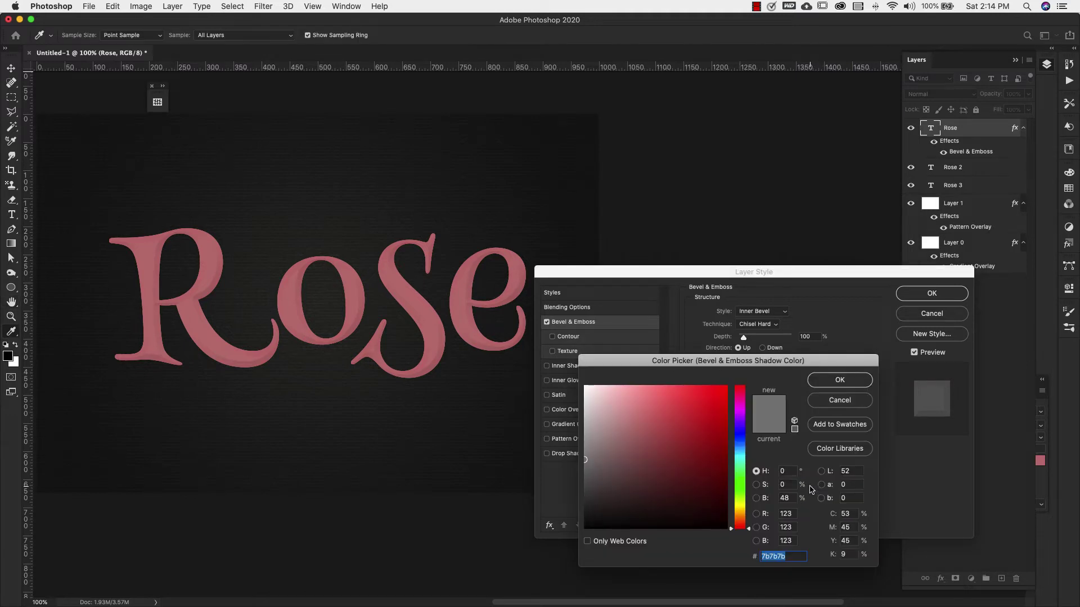
type("540606")
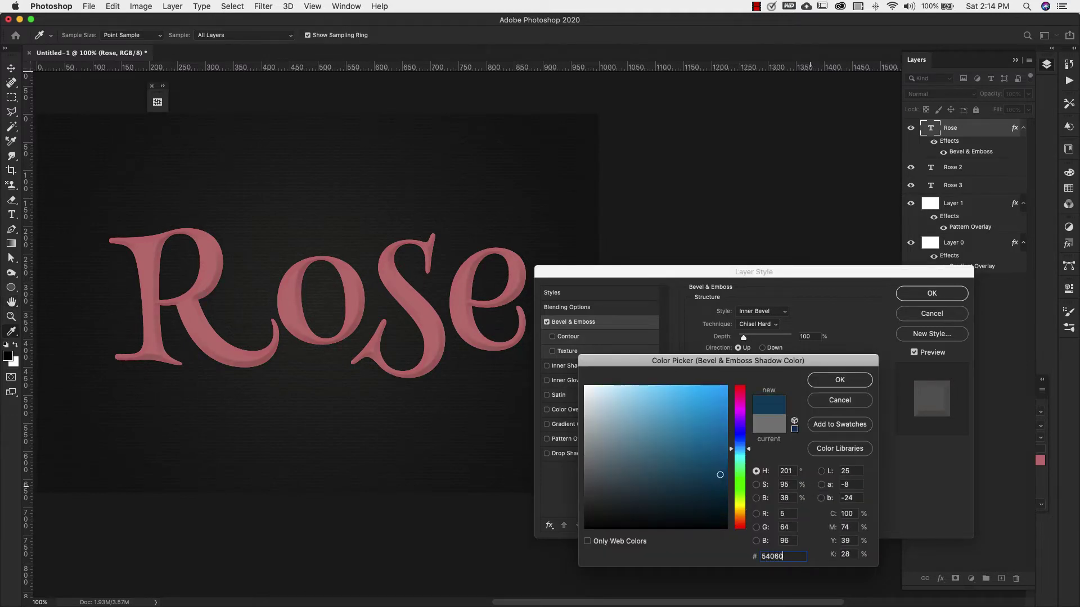
left_click(827, 384)
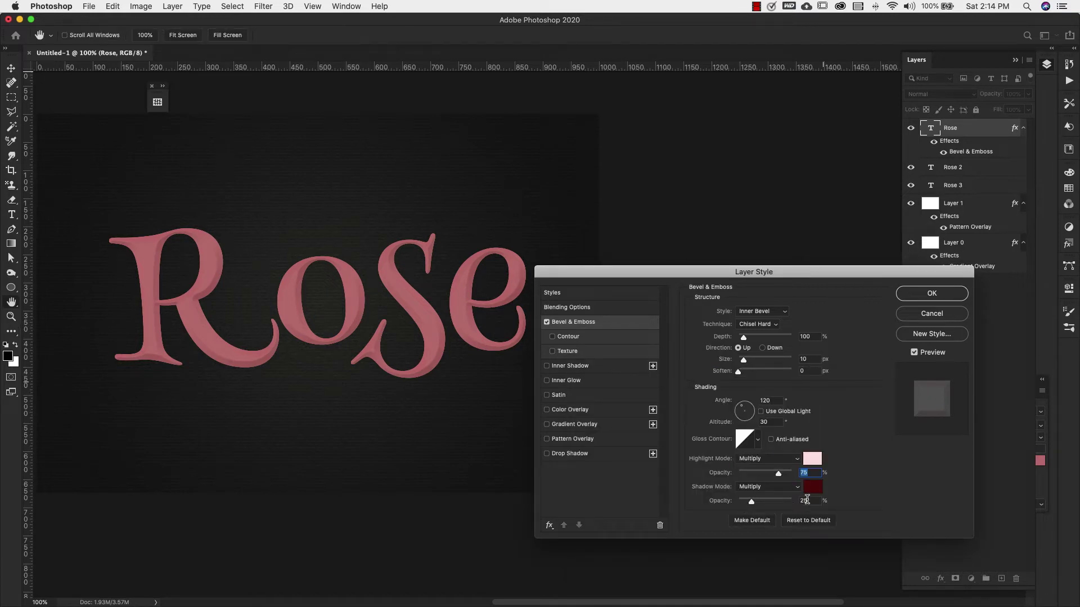
left_click_drag(807, 499, 800, 499)
type("75")
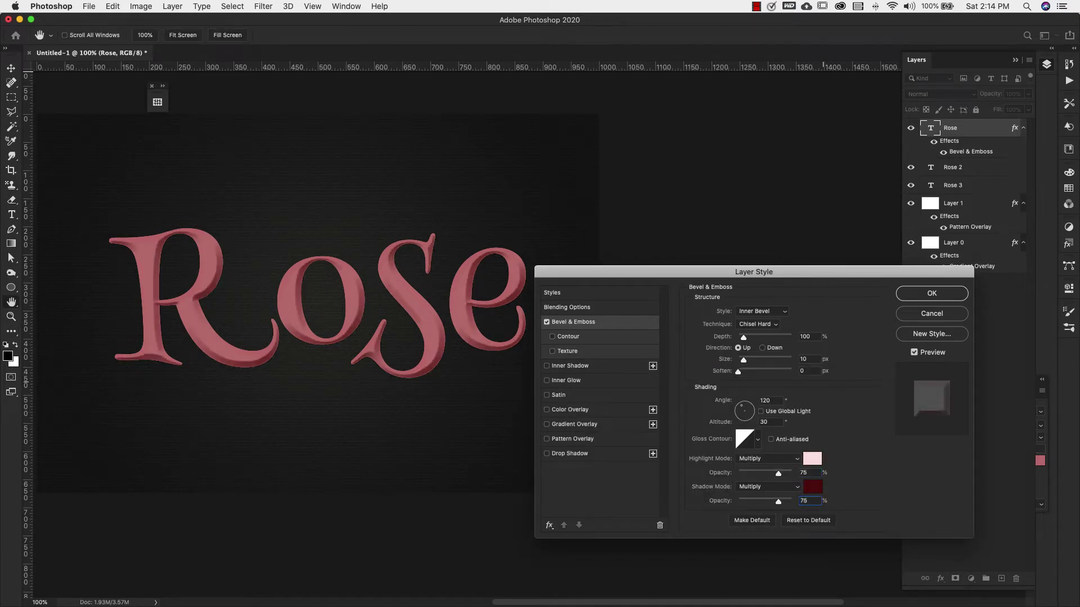
- Enable the Contour option of the bevel, choose the Steps contour preset and set its range to 50%
left_click(568, 337)
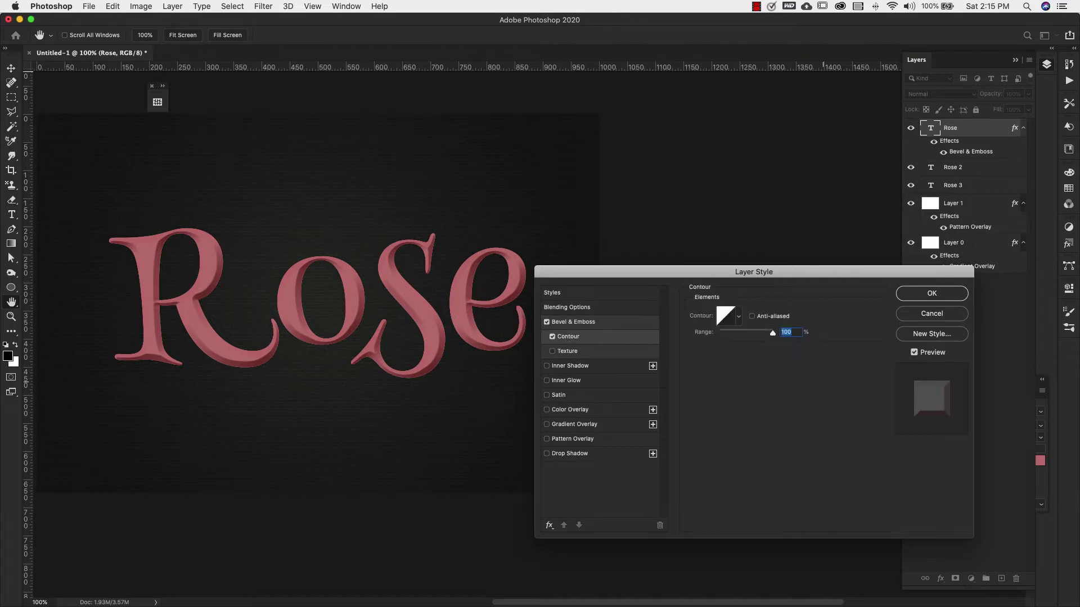
left_click(741, 318)
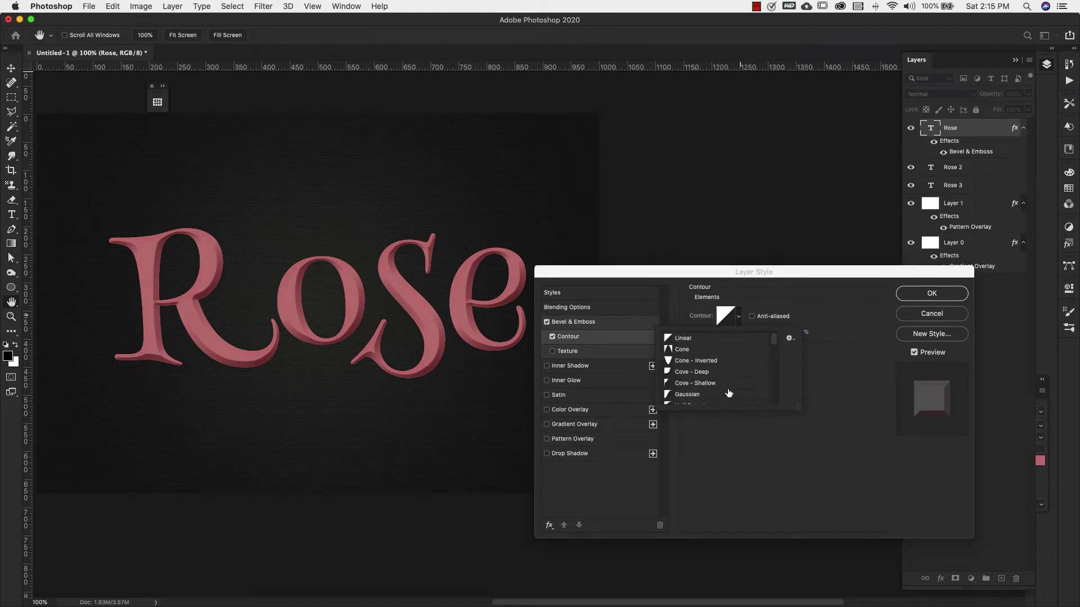
scroll(728, 393, "down", 9)
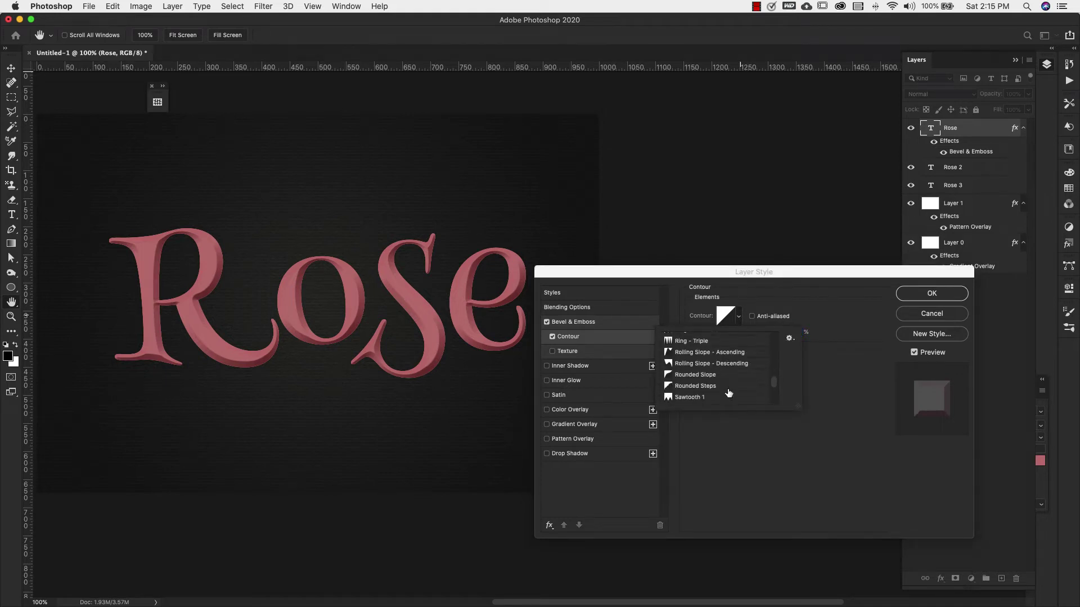
scroll(729, 393, "down", 3)
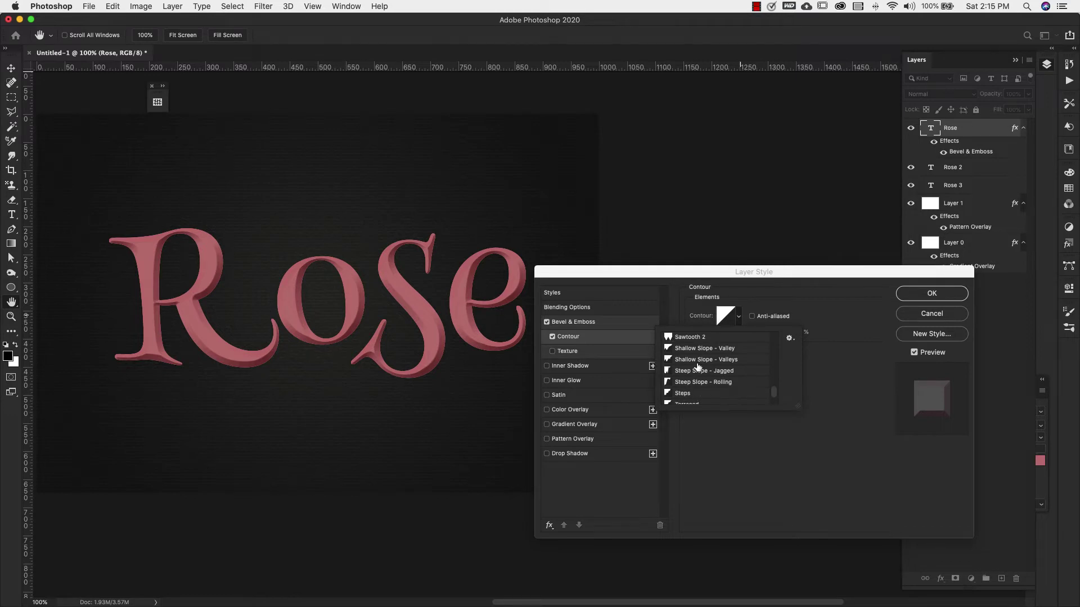
scroll(694, 366, "down", 3)
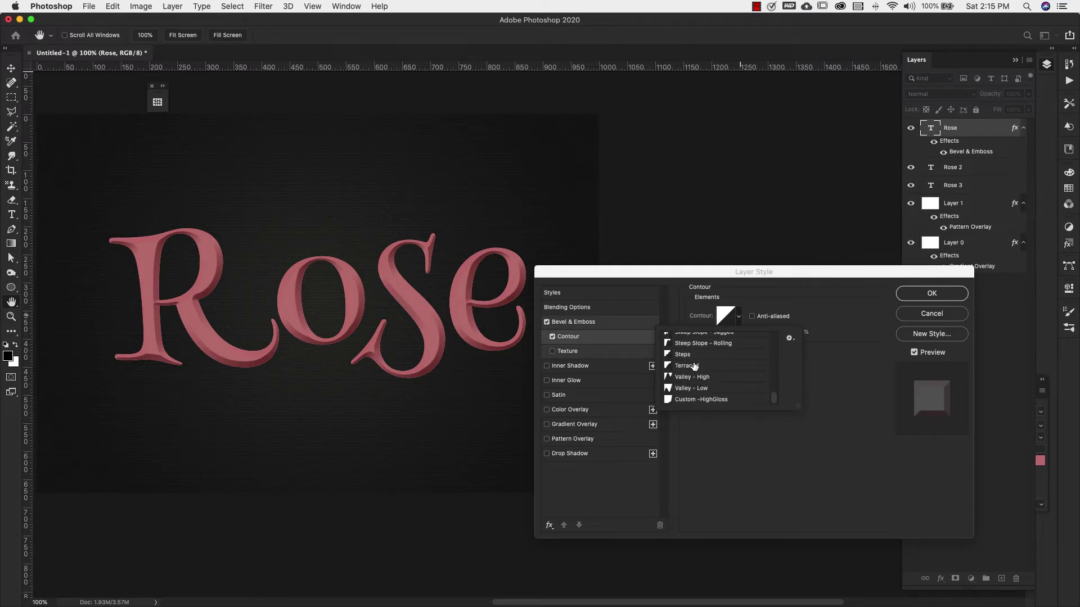
left_click(790, 339)
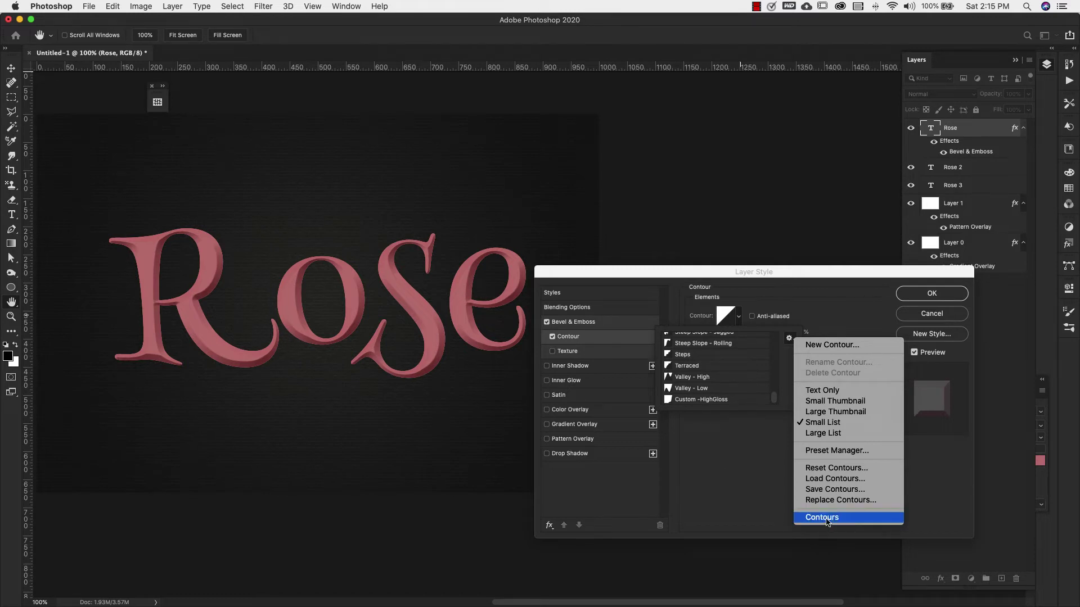
left_click(686, 360)
left_click(684, 356)
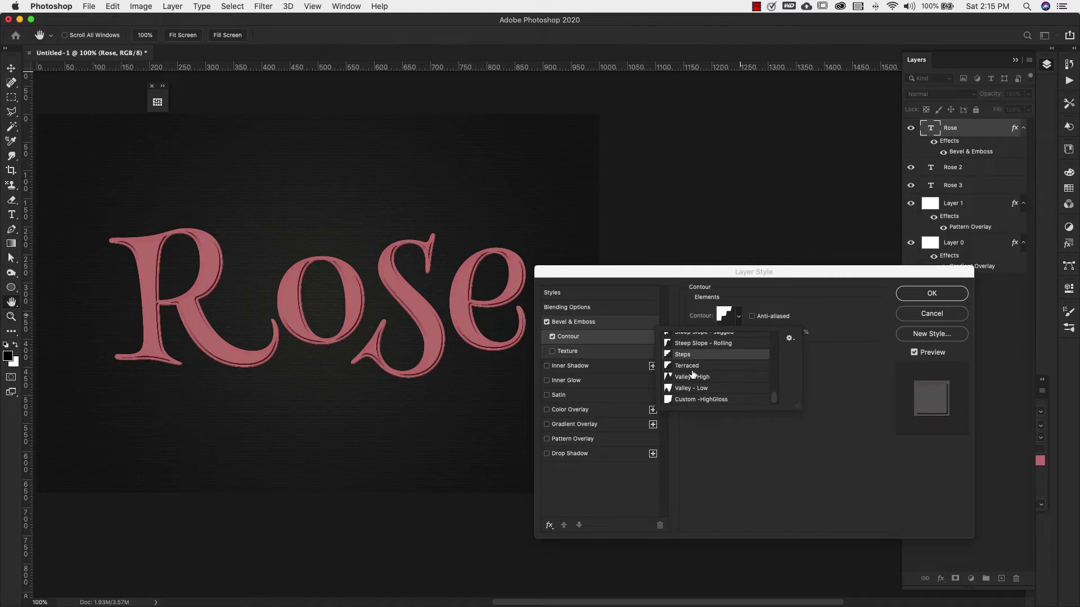
left_click(833, 360)
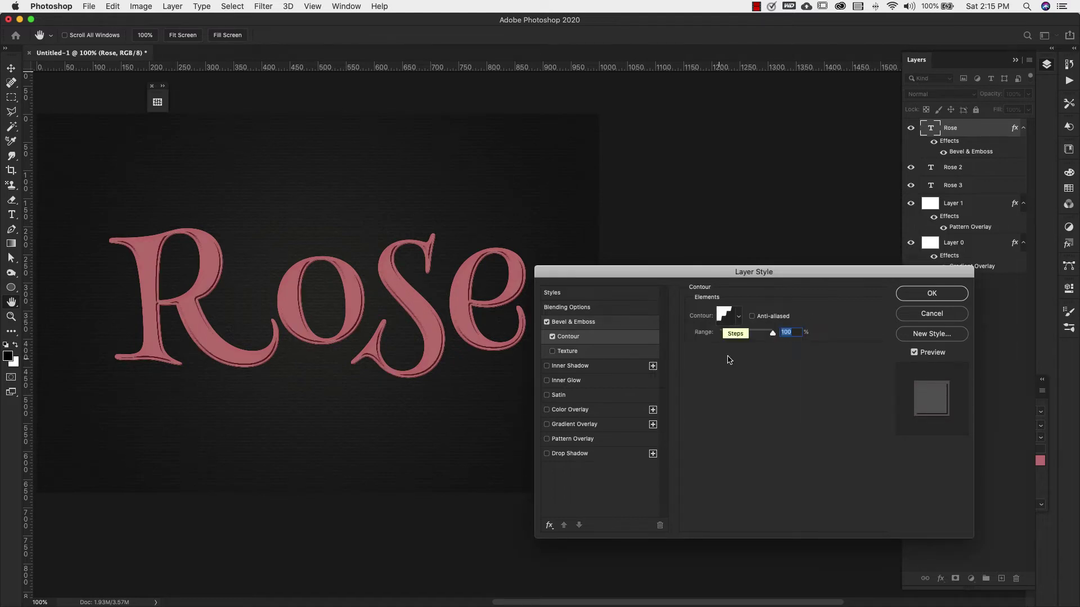
type("50")
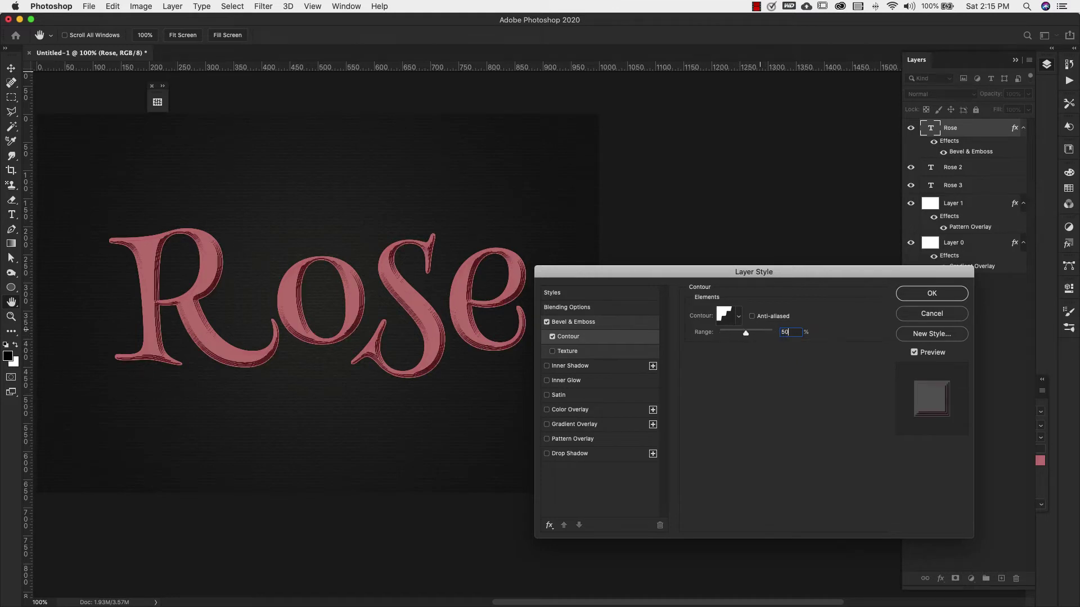
key("Tab")
- Add an Inner Glow effect to the topmost Rose layer
left_click(555, 382)
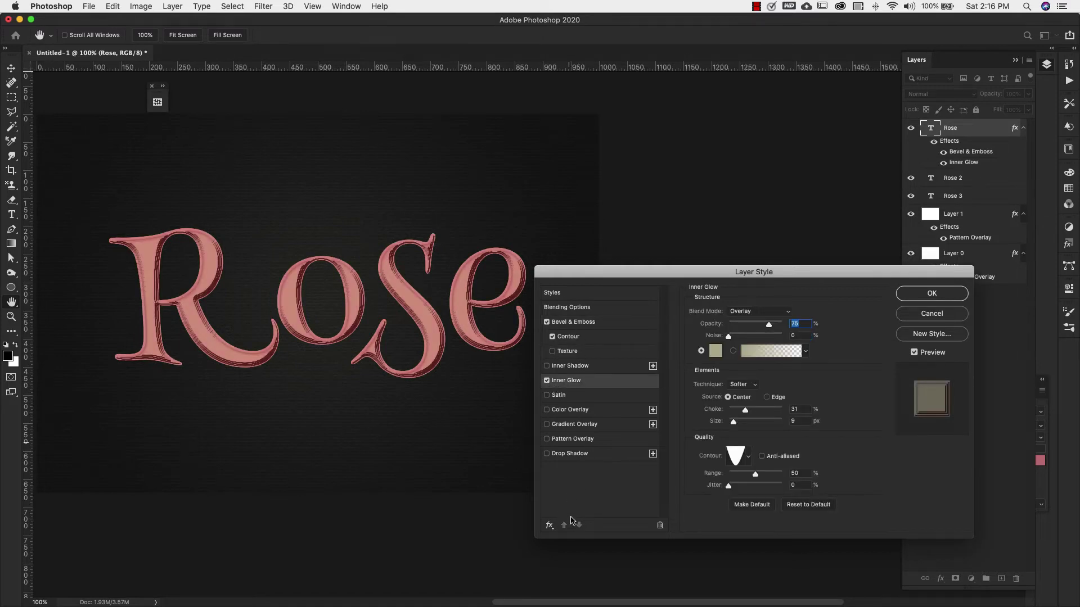
left_click(548, 526)
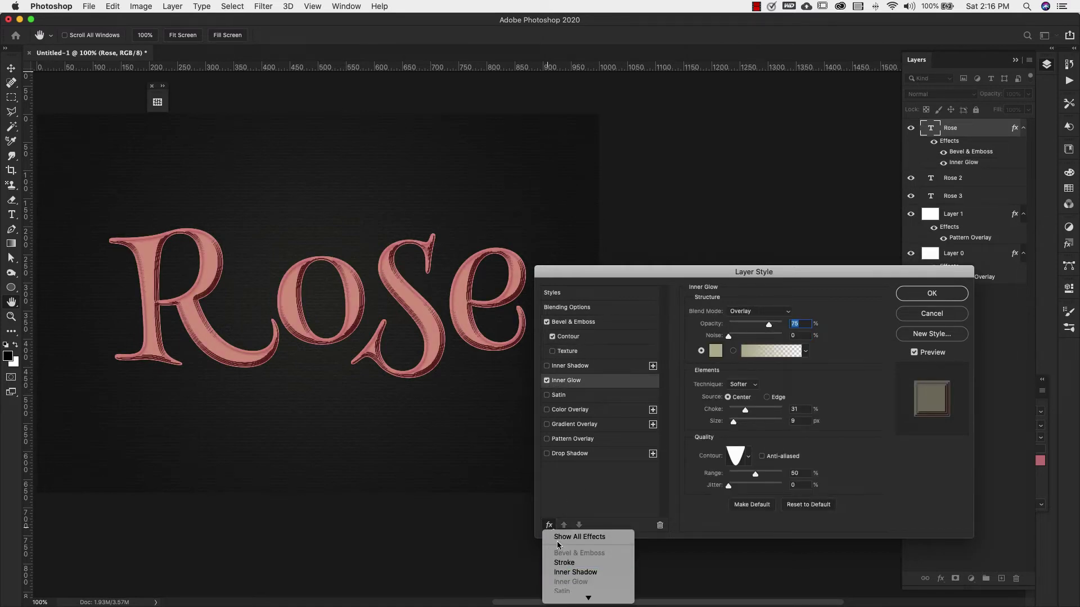
mouse_move(589, 597)
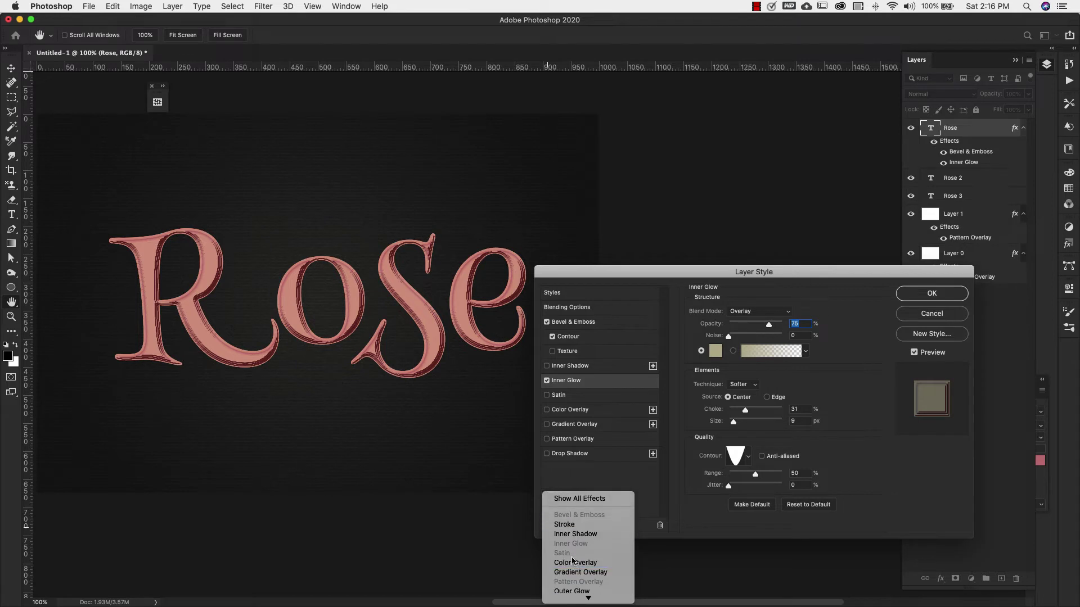
left_click(521, 509)
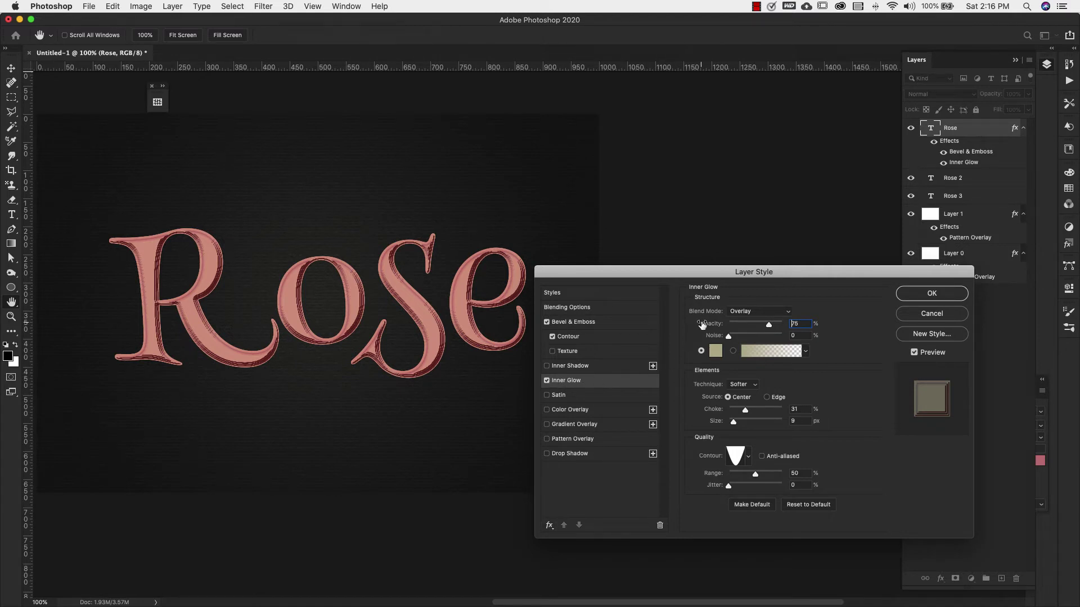
- Set the inner glow's blend mode to Vivid Light and its noise to 25%
left_click(758, 312)
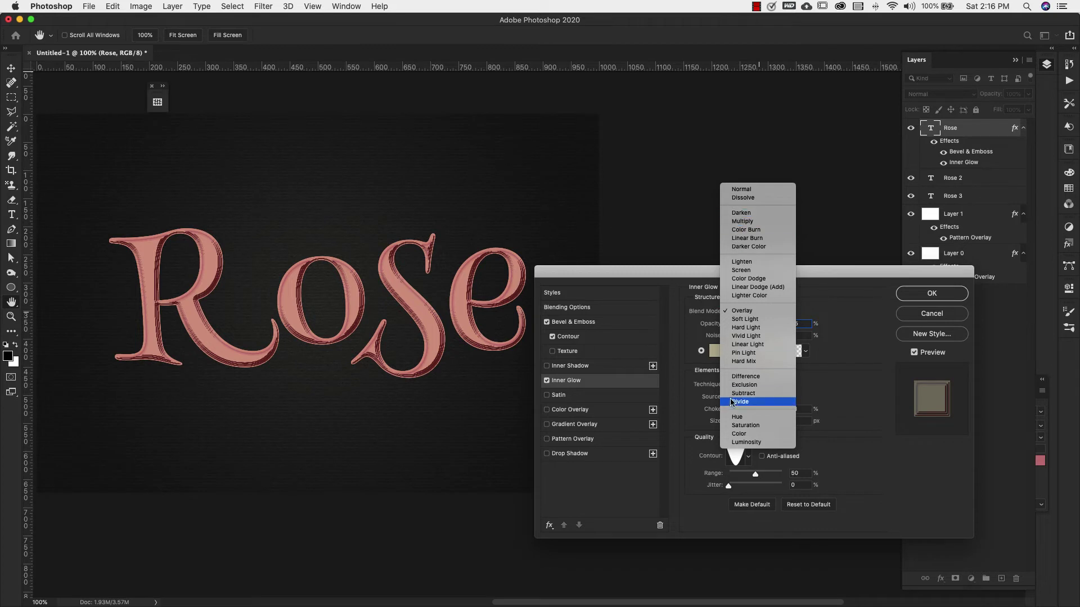
left_click(746, 336)
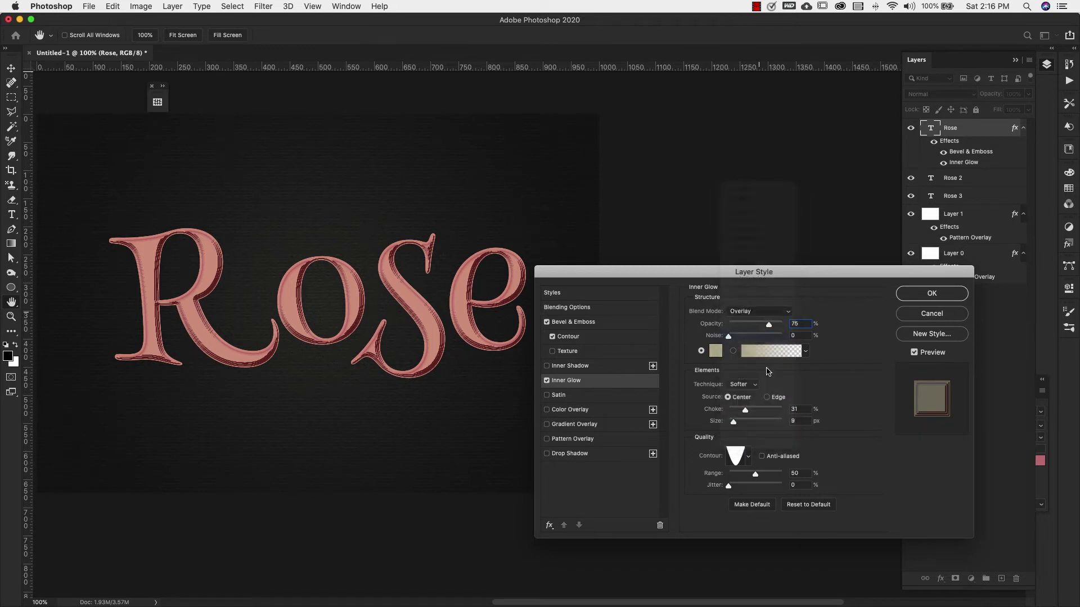
left_click(795, 334)
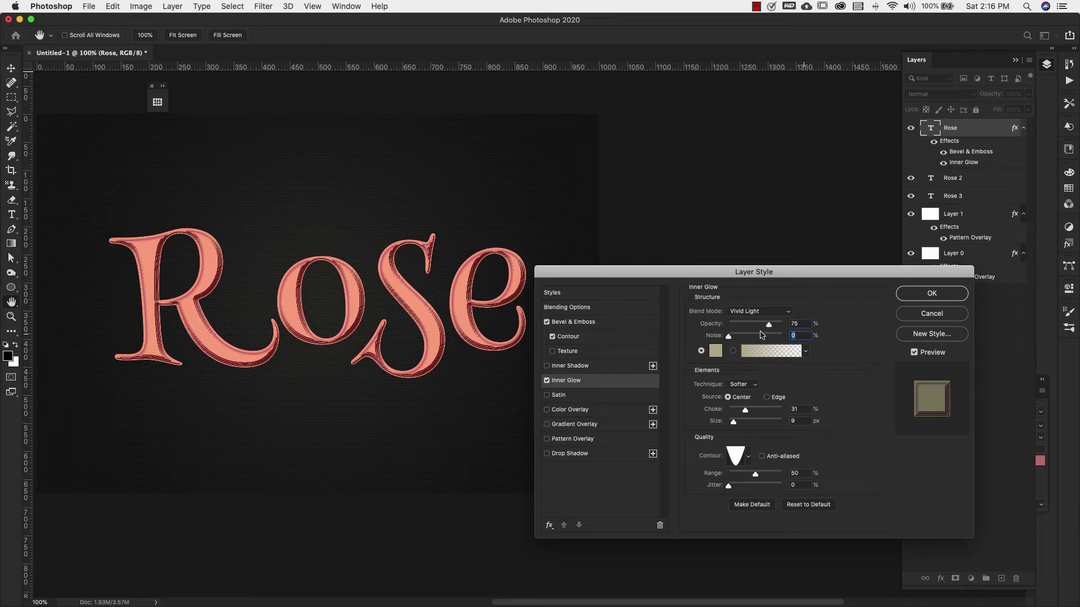
- Change the inner glow colour to #e6d0d0
left_click(713, 351)
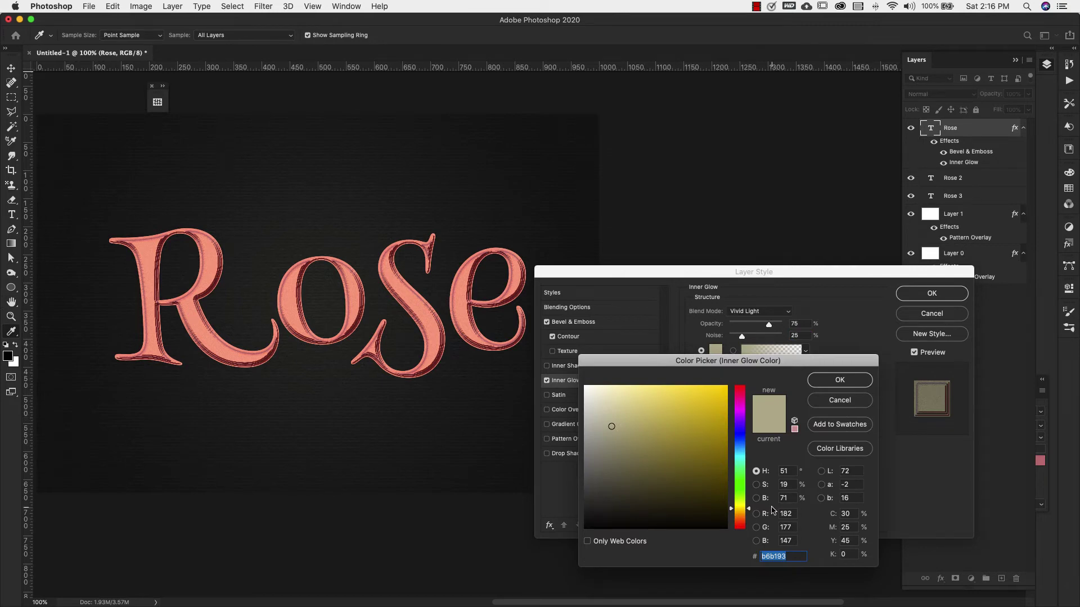
type("e6d0")
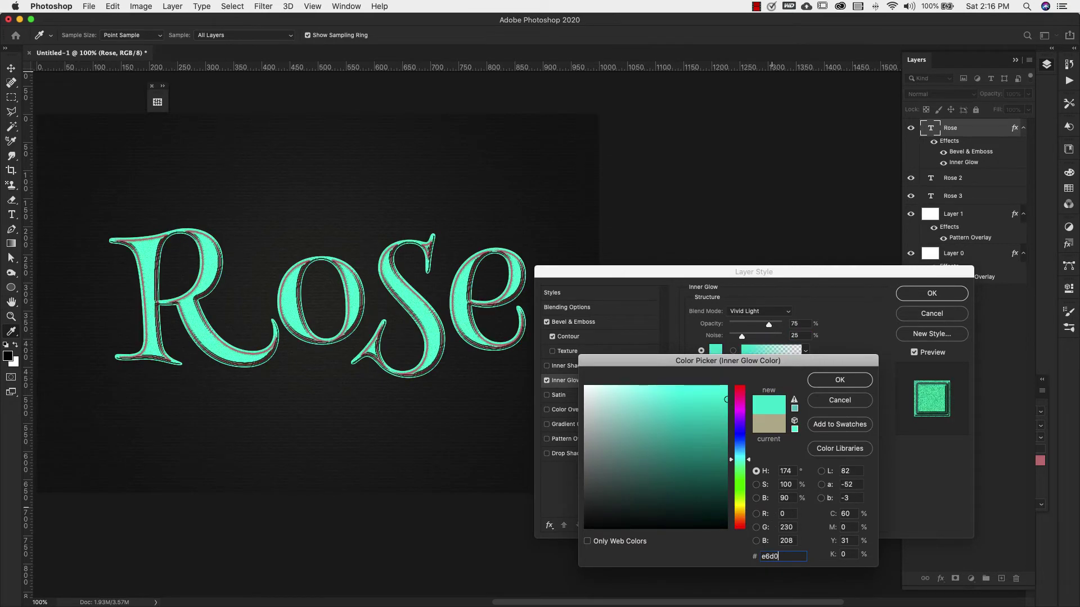
type("d0")
left_click(838, 380)
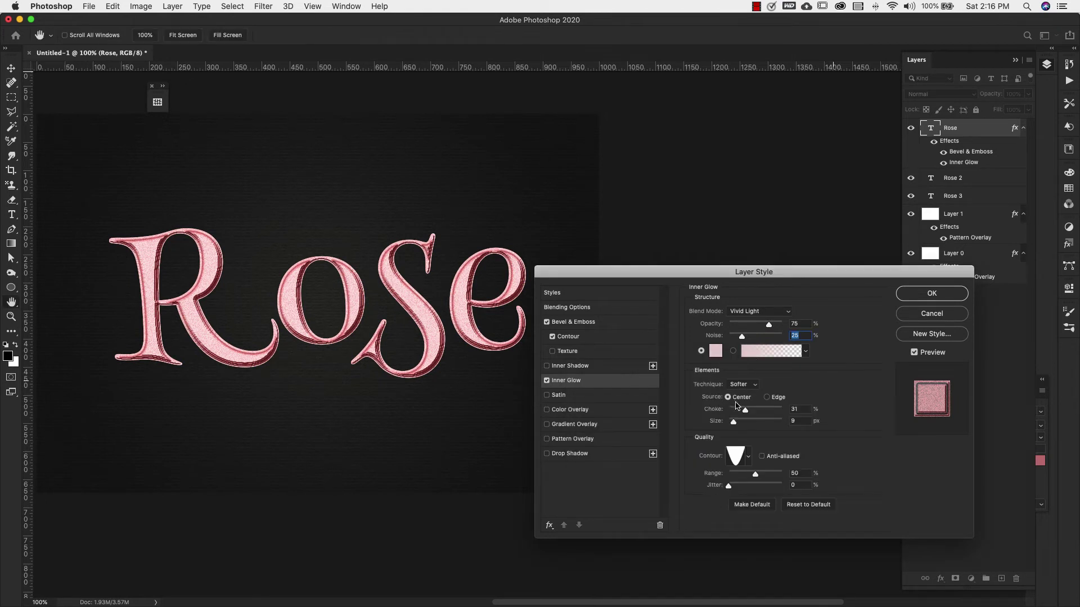
- Set the inner glow's choke to 0% and size to 16 px, with a Linear contour
left_click_drag(726, 412, 718, 413)
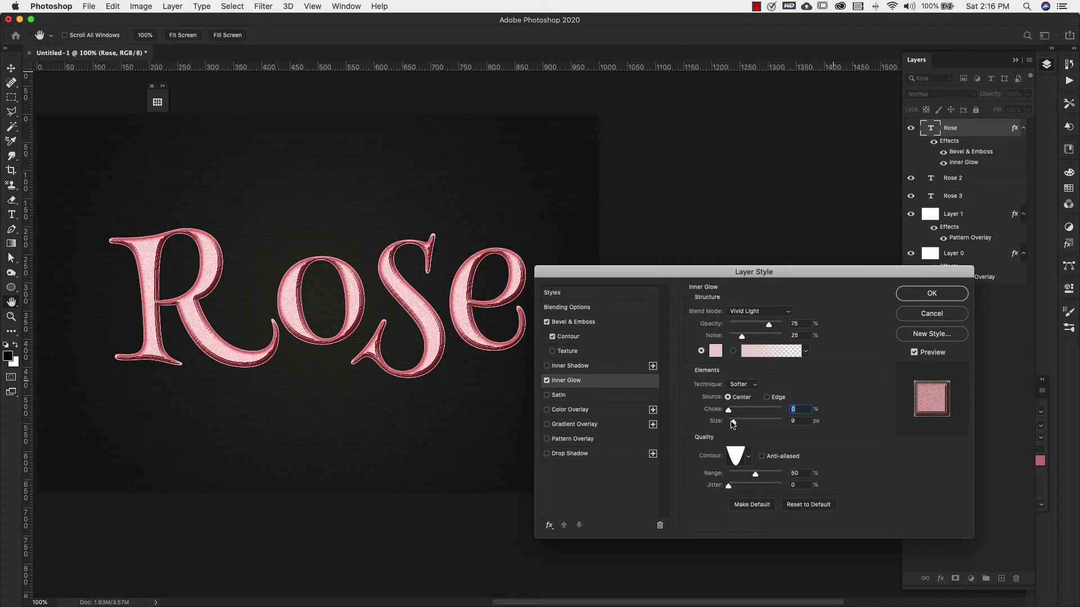
key("Tab")
type("16")
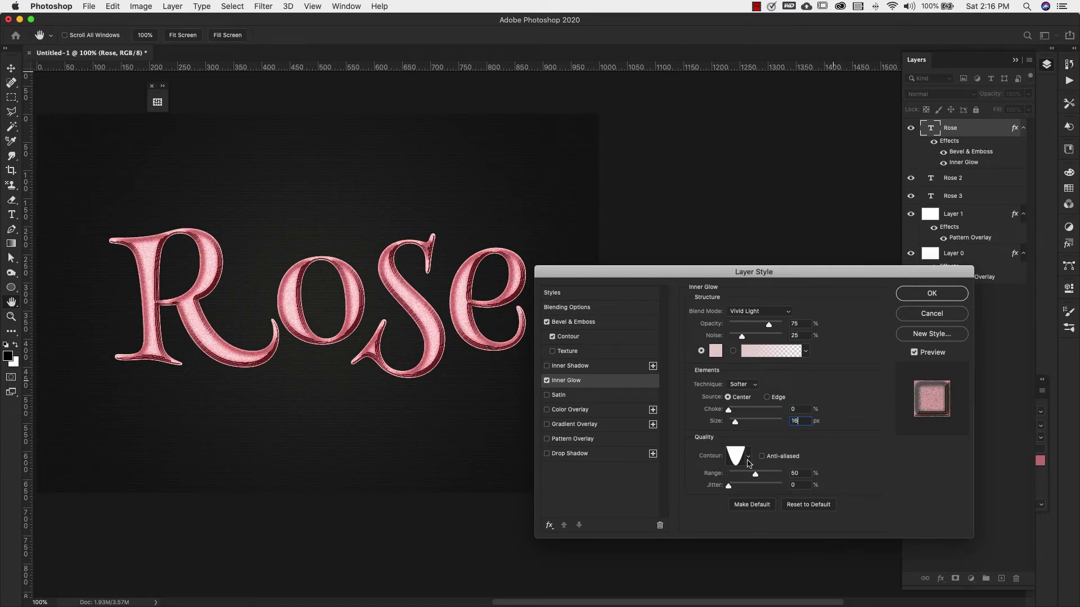
left_click(748, 463)
scroll(719, 487, "up", 2)
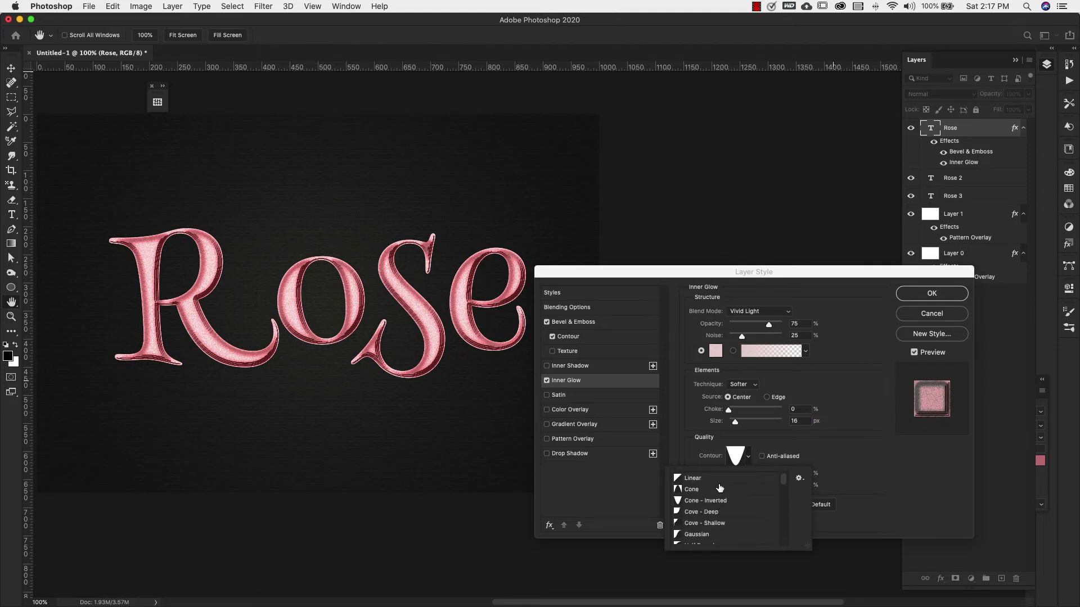
left_click(705, 478)
left_click(837, 443)
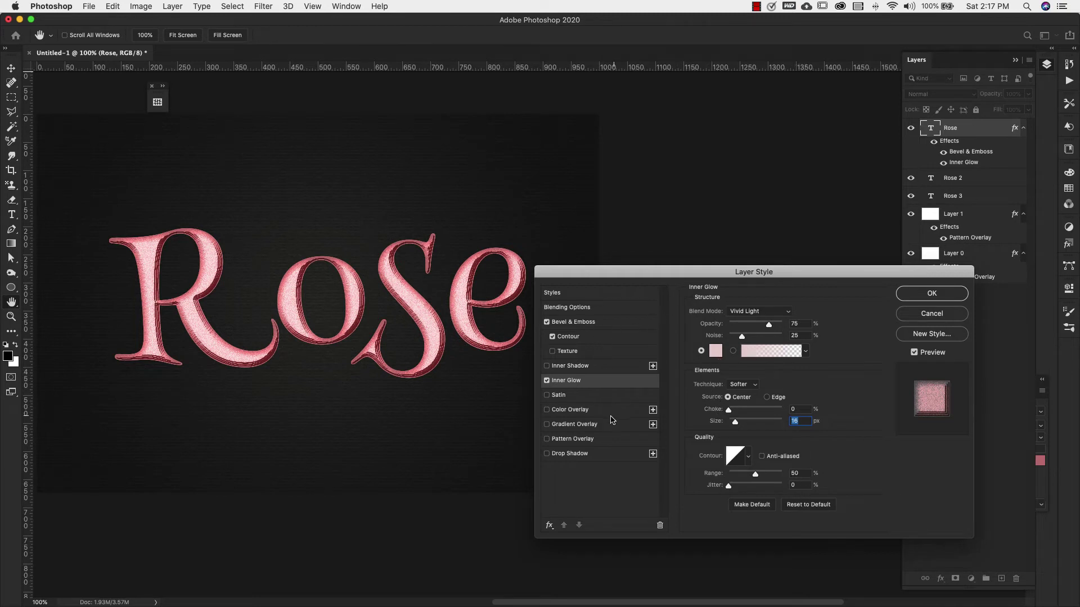
- Add a Pattern Overlay to the topmost Rose layer using a mid-grey texture from the Grayscale Paper patterns
left_click(573, 442)
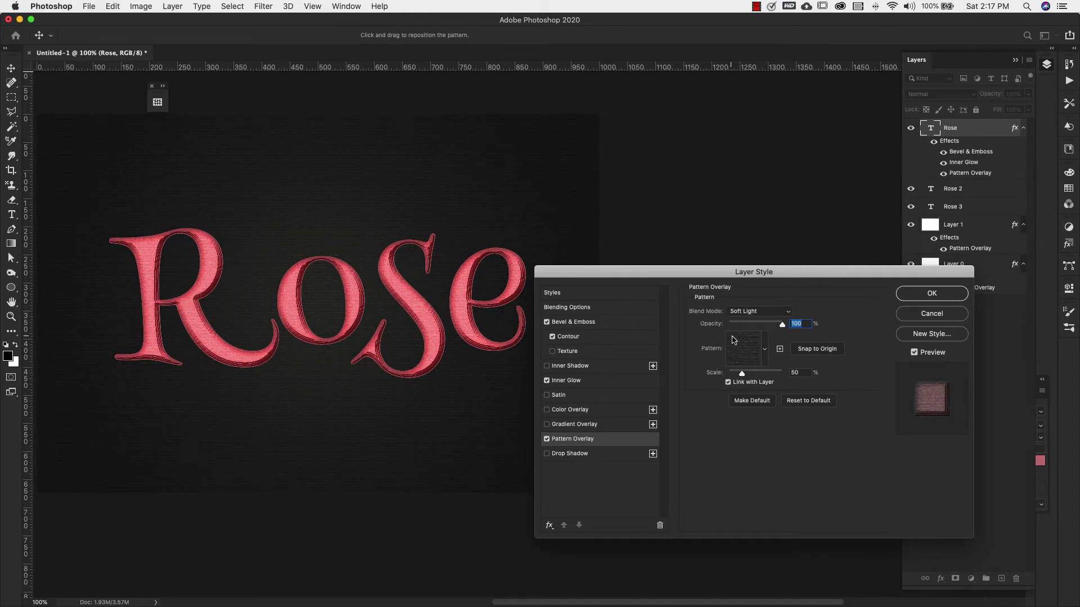
left_click(741, 355)
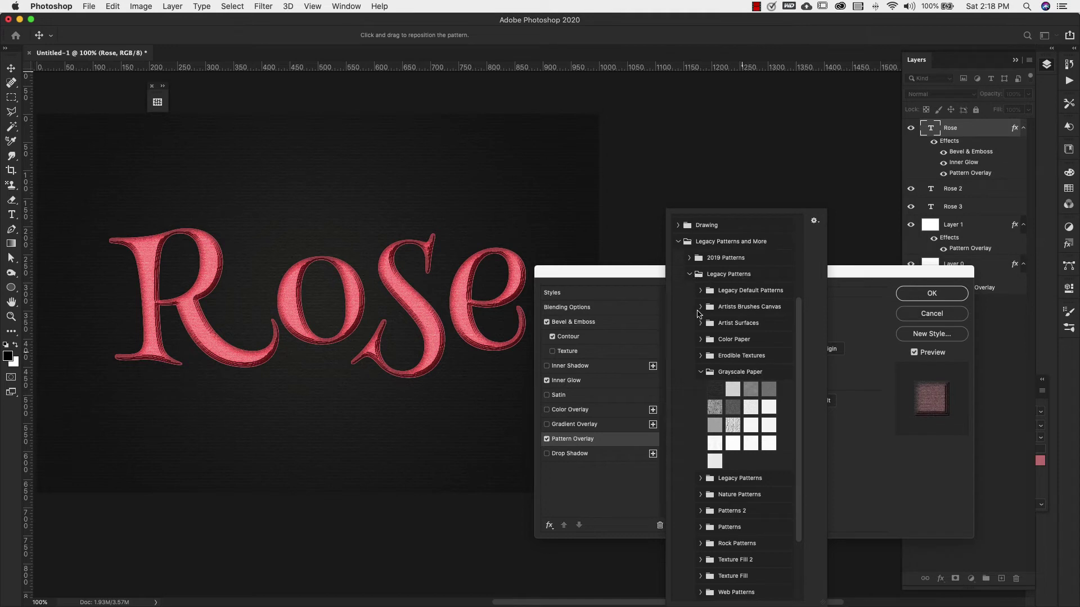
left_click(715, 426)
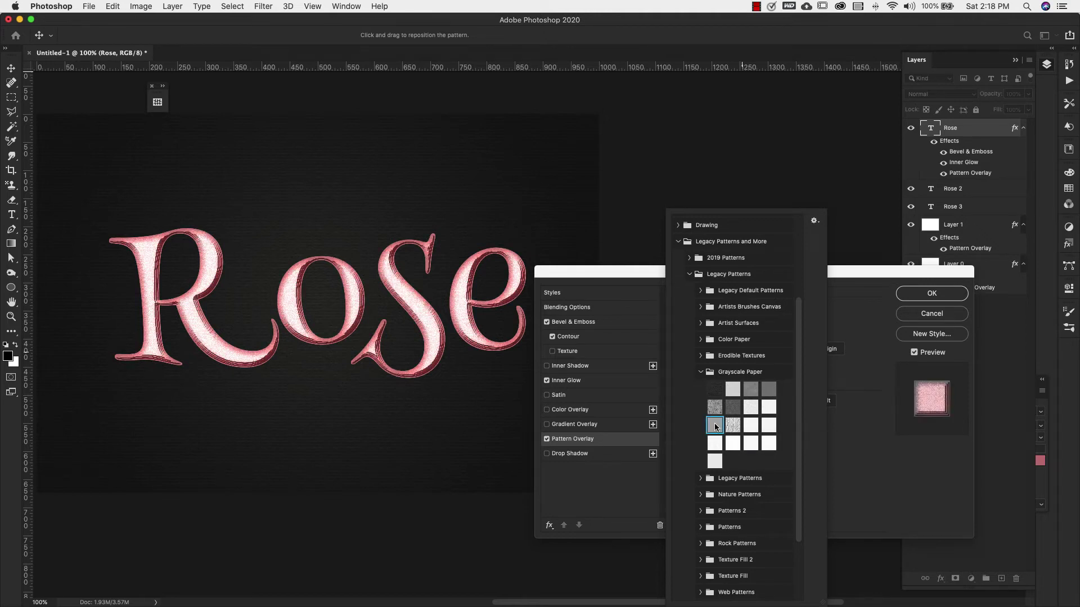
key("Return")
left_click_drag(742, 373, 742, 373)
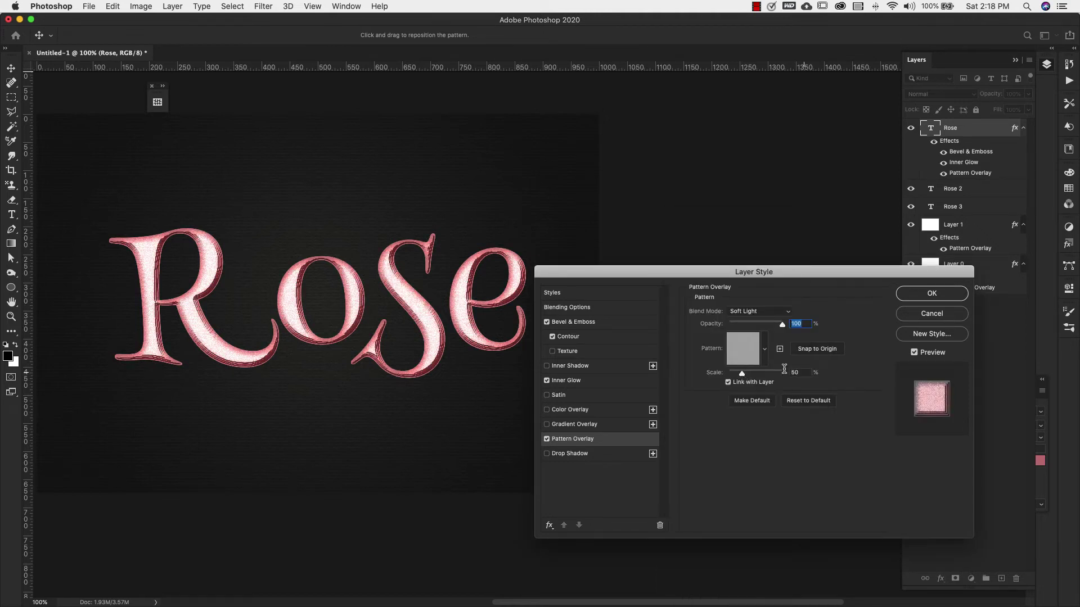
type("100")
key("Return")
- Add a Drop Shadow to the topmost Rose layer with Linear Burn blending and colour #262626
left_click(565, 455)
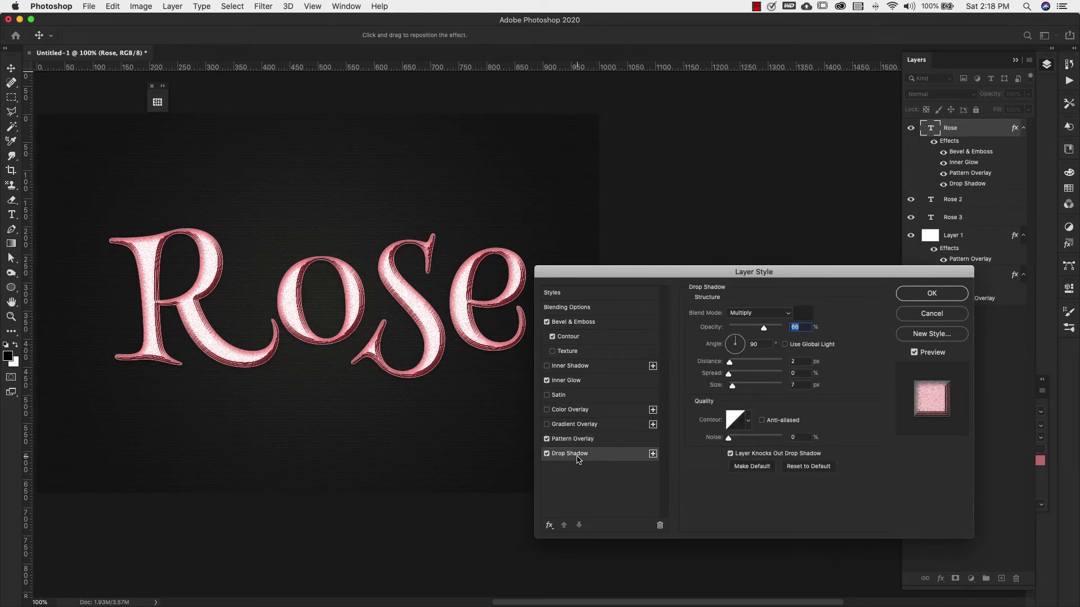
left_click(765, 313)
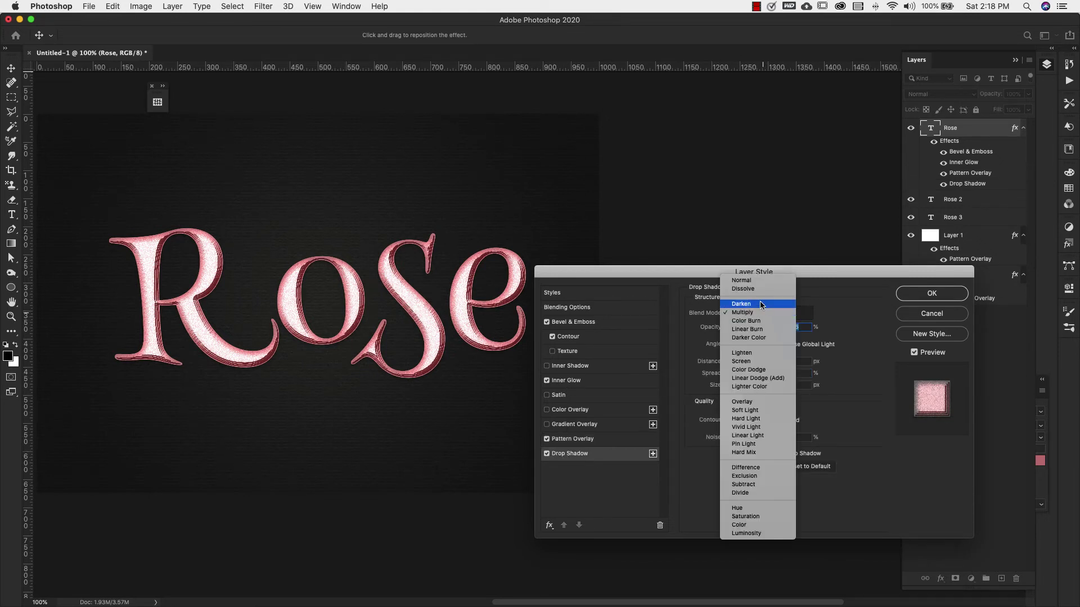
left_click(741, 329)
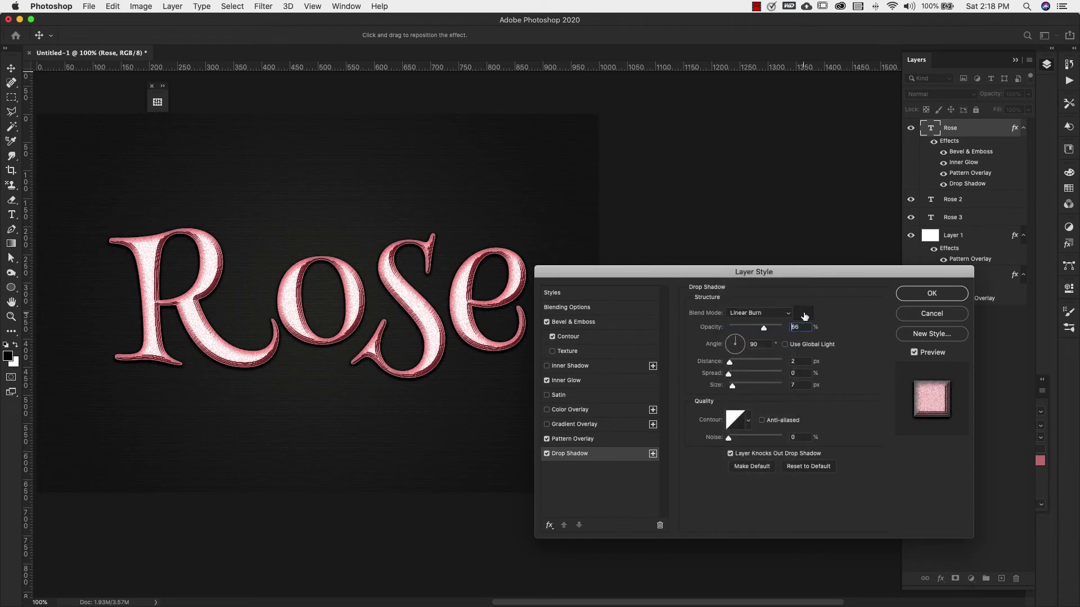
left_click(805, 314)
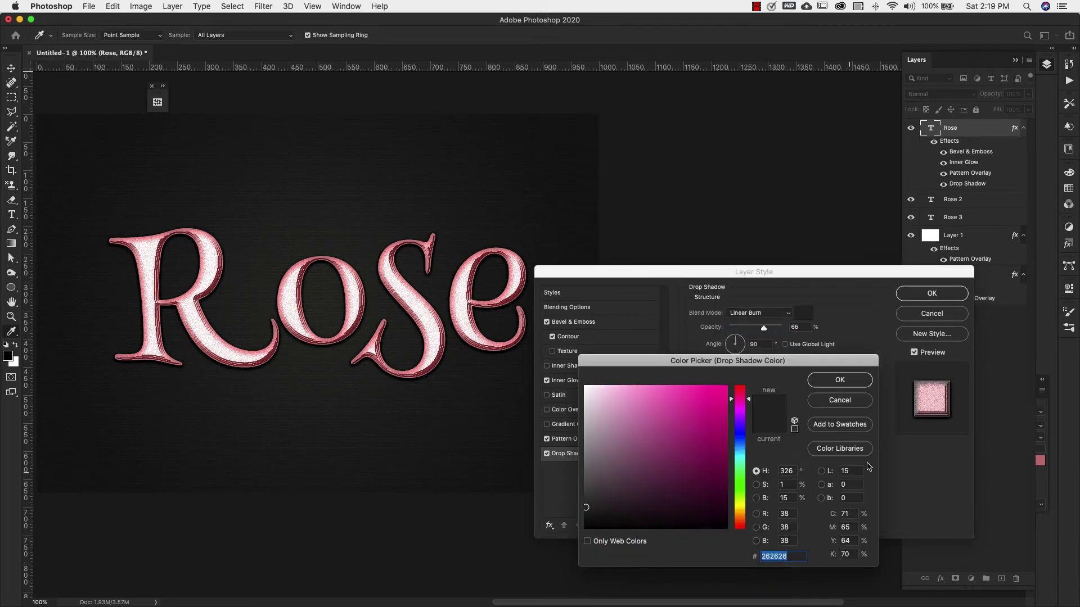
left_click(839, 380)
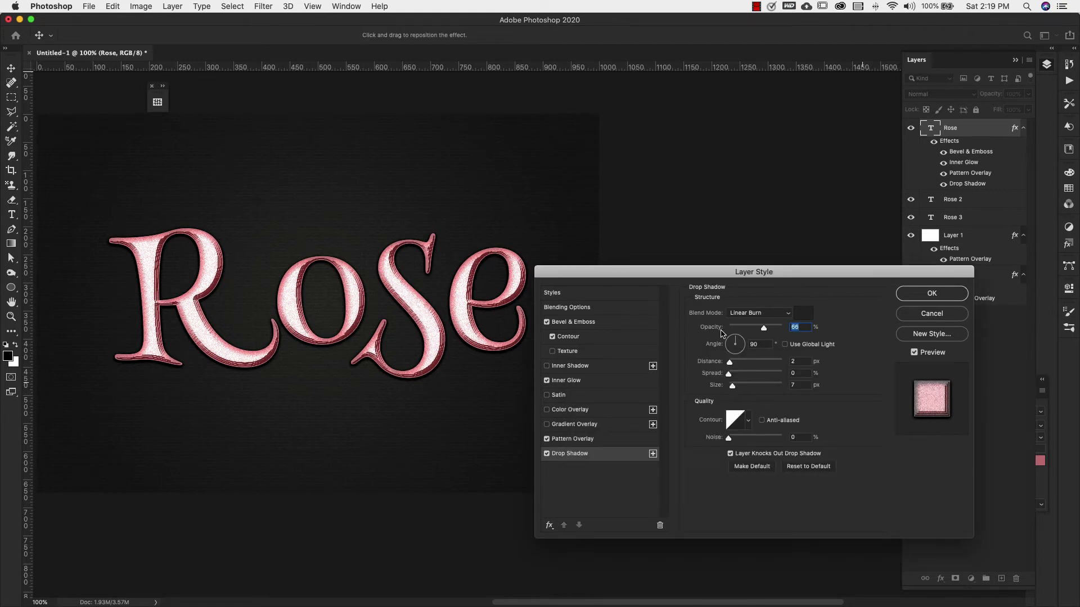
- Set the drop shadow's opacity to 75%, distance to 5 px and size to 5 px, and apply the layer style
type("75")
left_click(798, 361)
type("5")
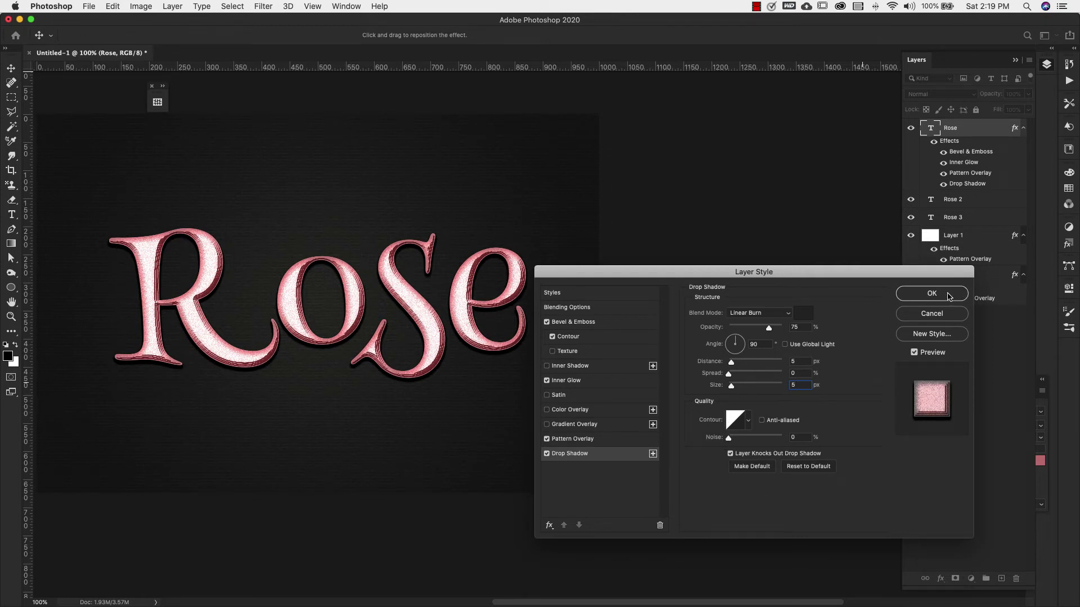
left_click(931, 293)
- Add a Bevel & Emboss effect to the Rose 2 layer, using the Outer Bevel style with a size of 16 px
left_click(933, 199)
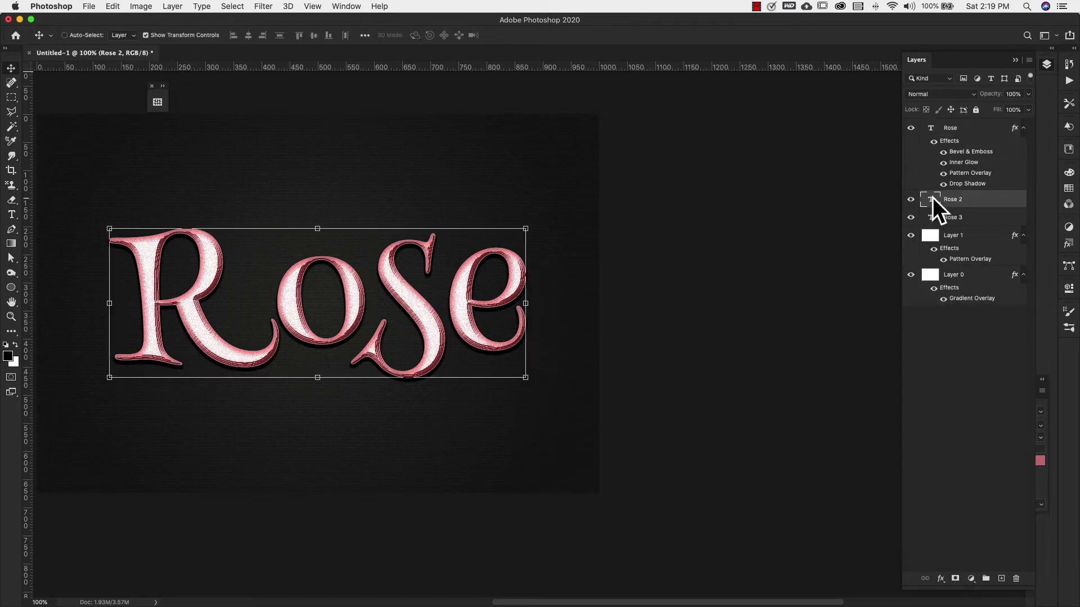
double_click(1016, 203)
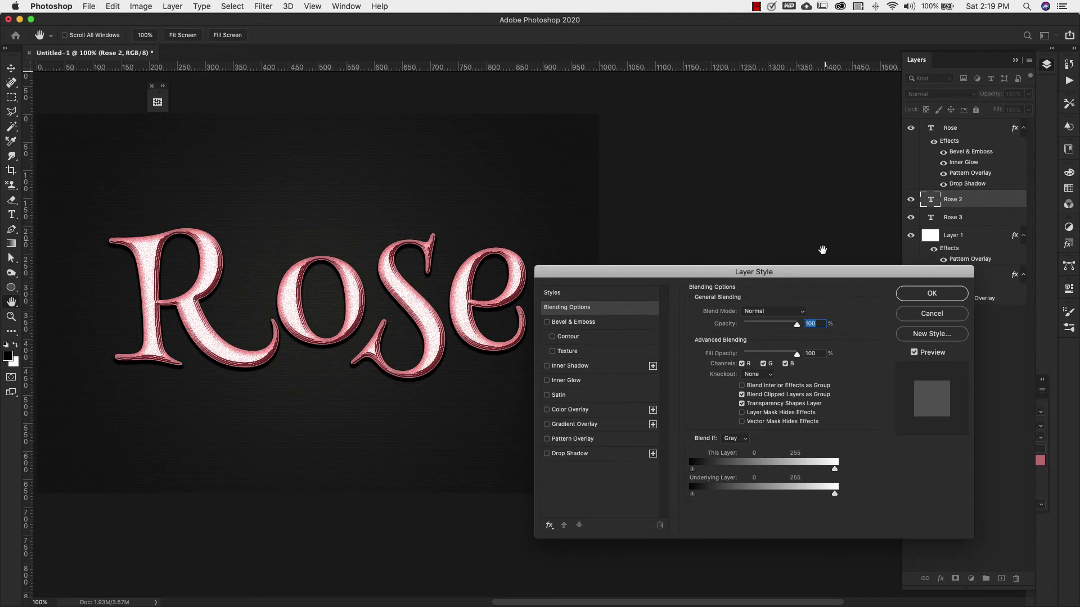
left_click_drag(804, 271, 641, 159)
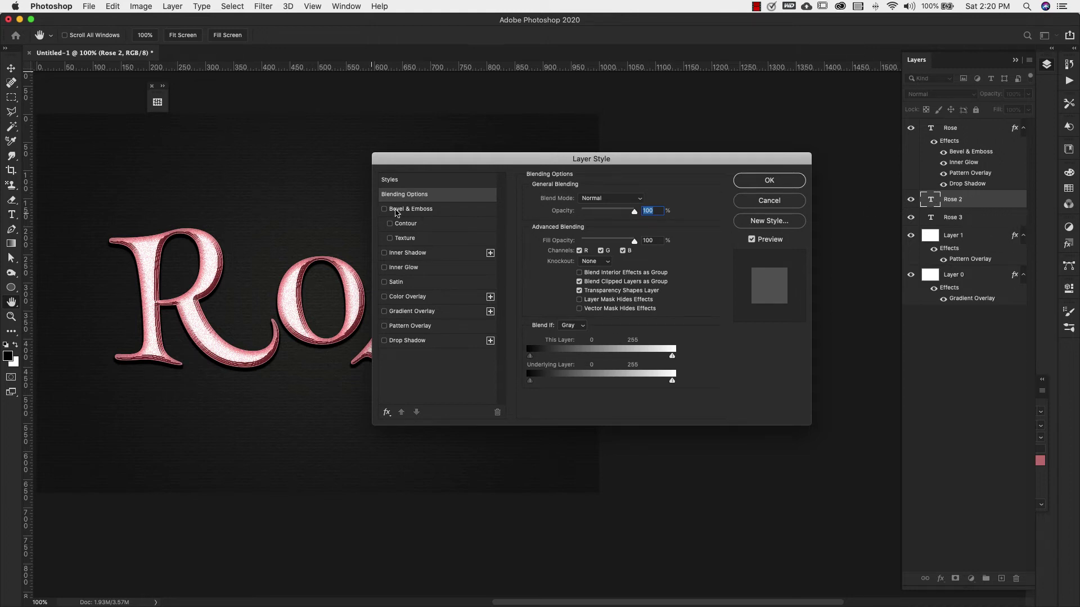
left_click(419, 210)
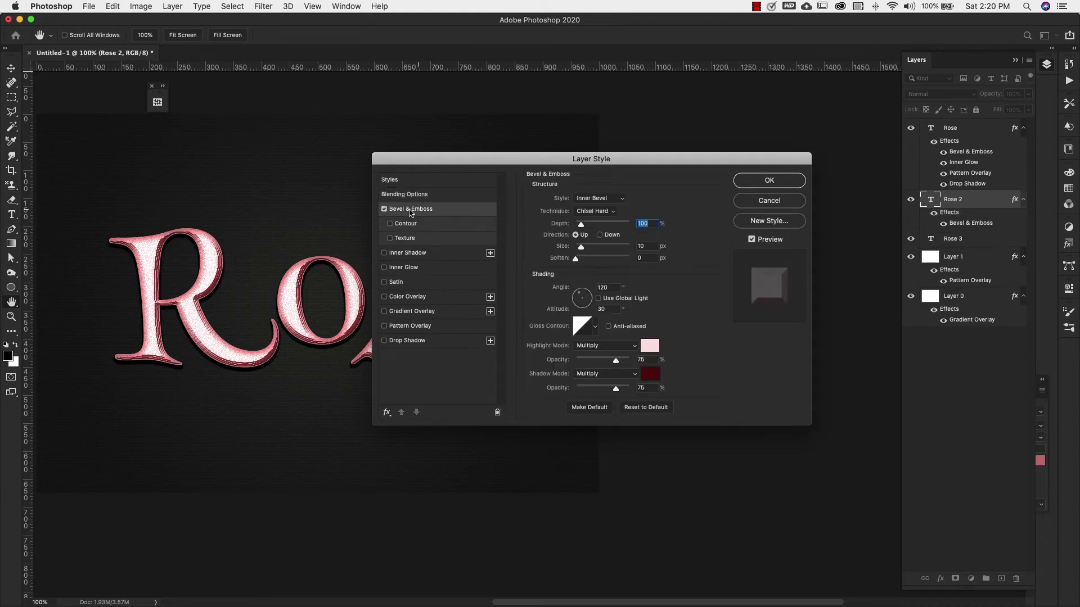
left_click(590, 200)
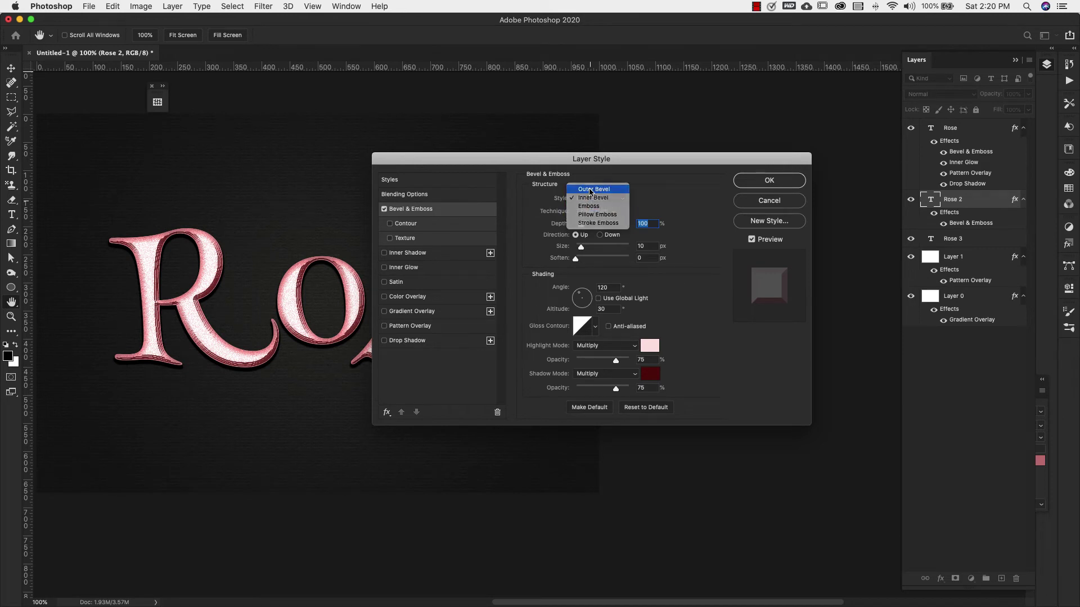
left_click(591, 189)
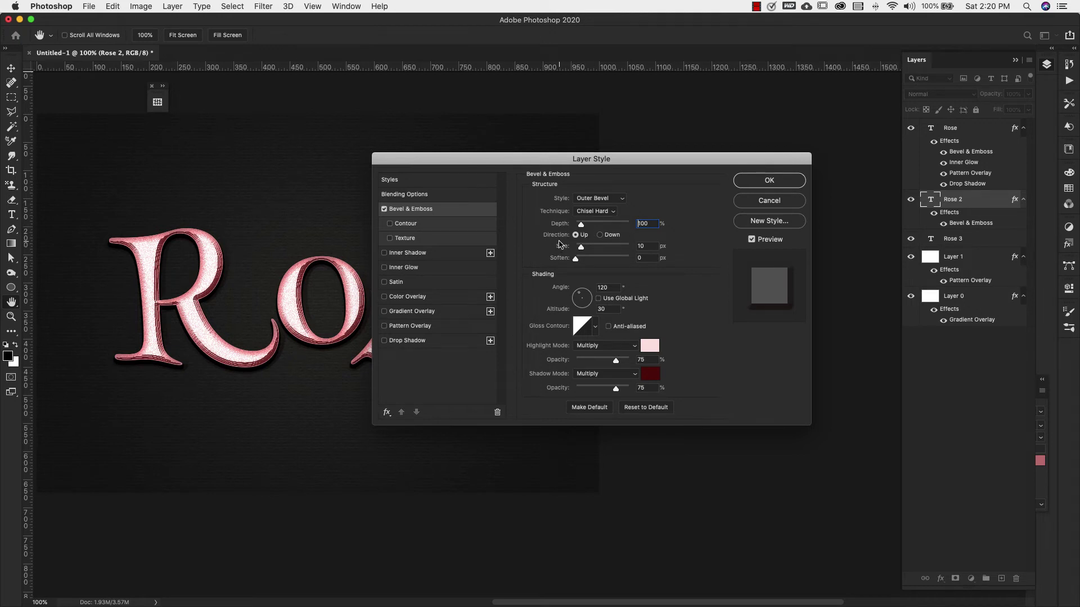
double_click(649, 246)
type("16")
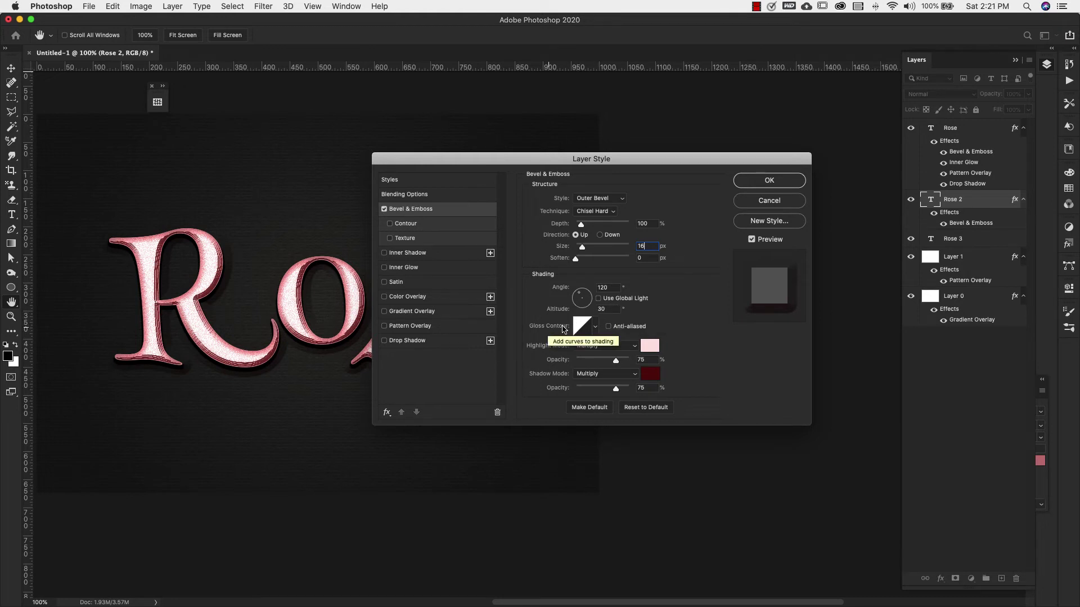
- Choose Ring as the gloss contour for the Rose 2 layer's bevel
left_click(595, 334)
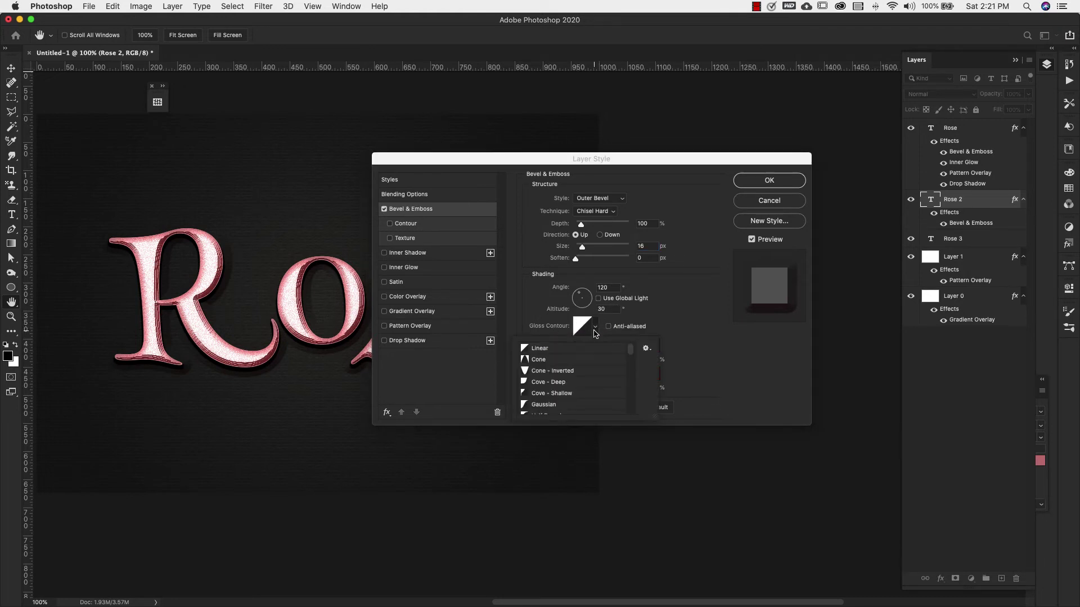
scroll(561, 390, "down", 5)
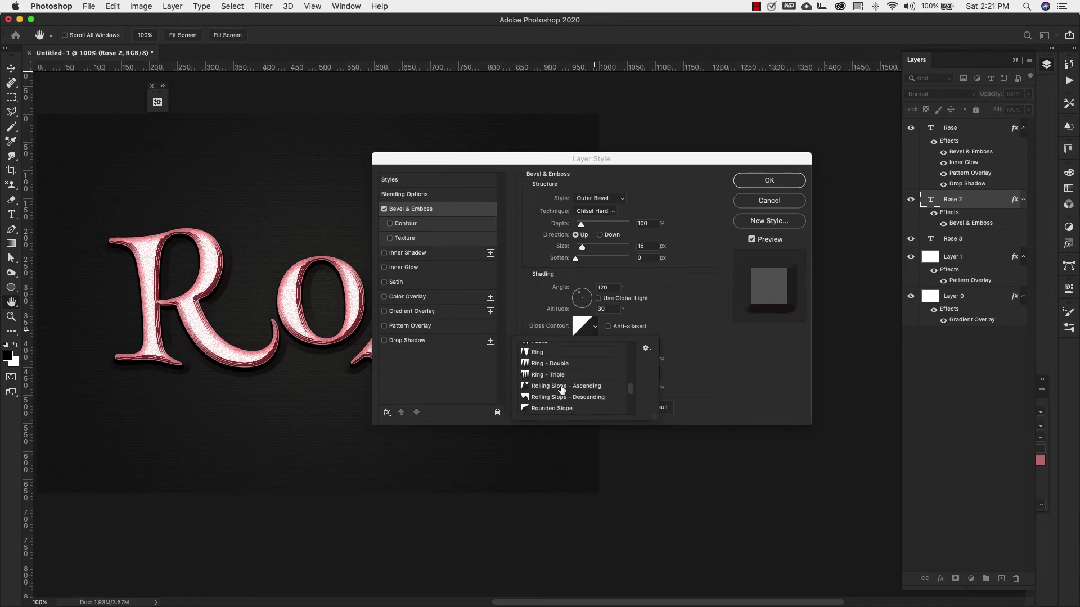
left_click(542, 353)
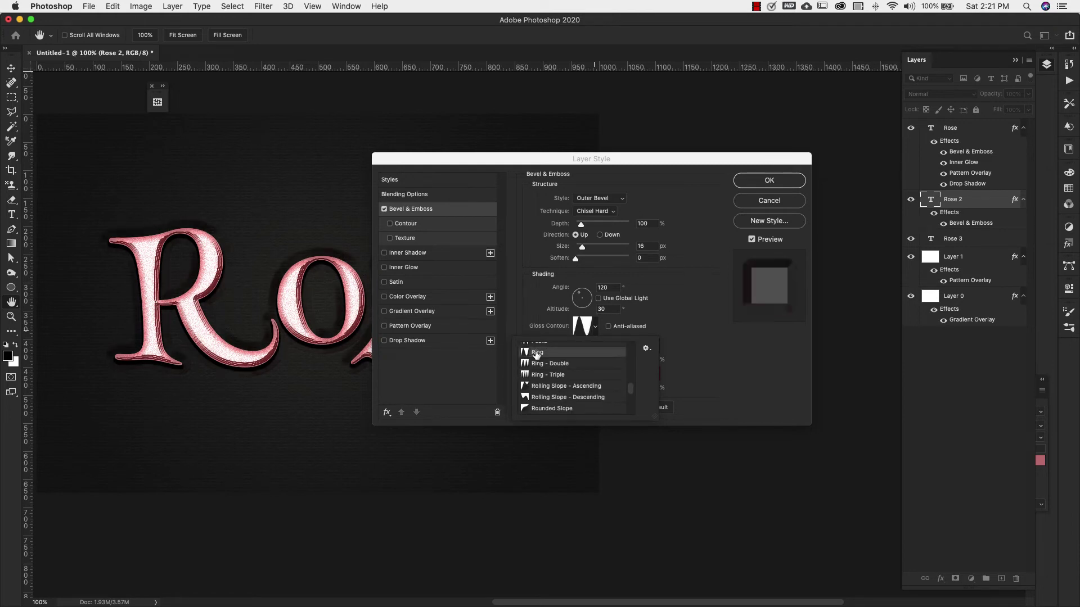
left_click(542, 352)
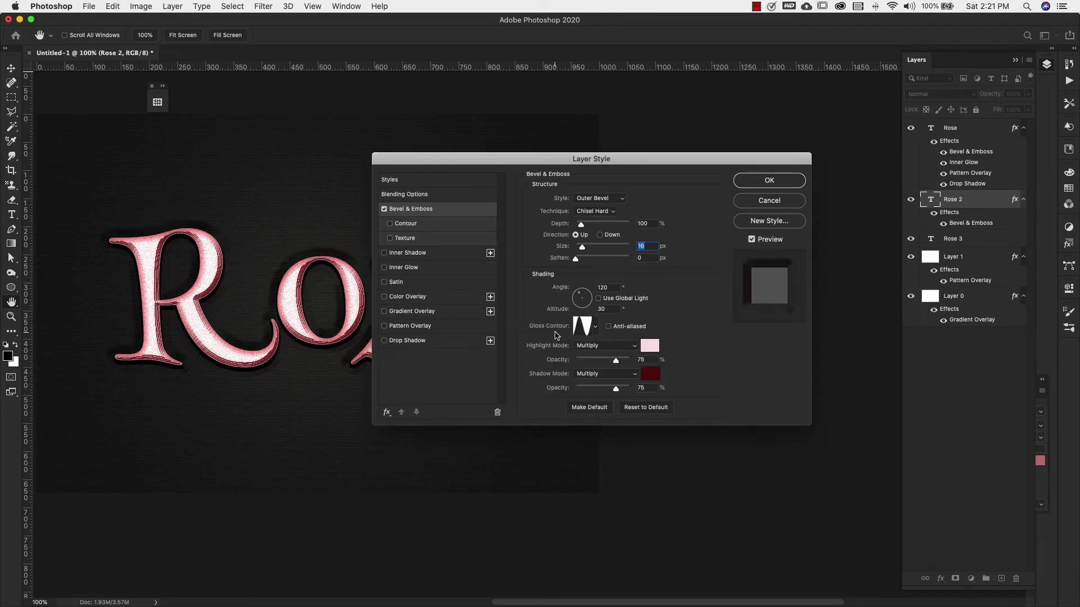
- Set the Rose 2 bevel's highlight to Linear Light mode with colour #fddddd and 50% opacity
left_click(604, 348)
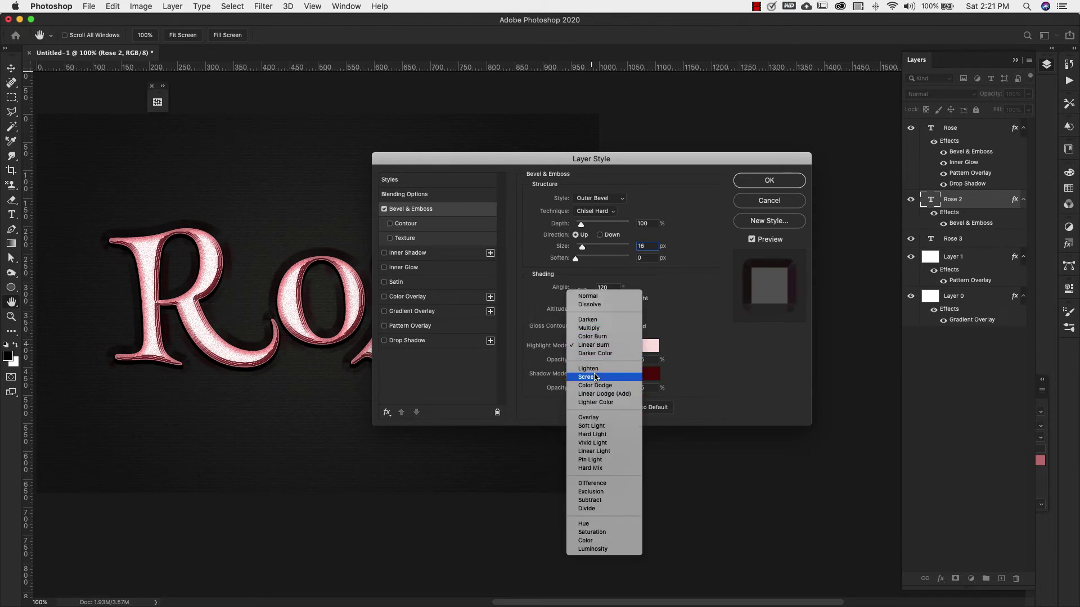
left_click(609, 451)
left_click(648, 345)
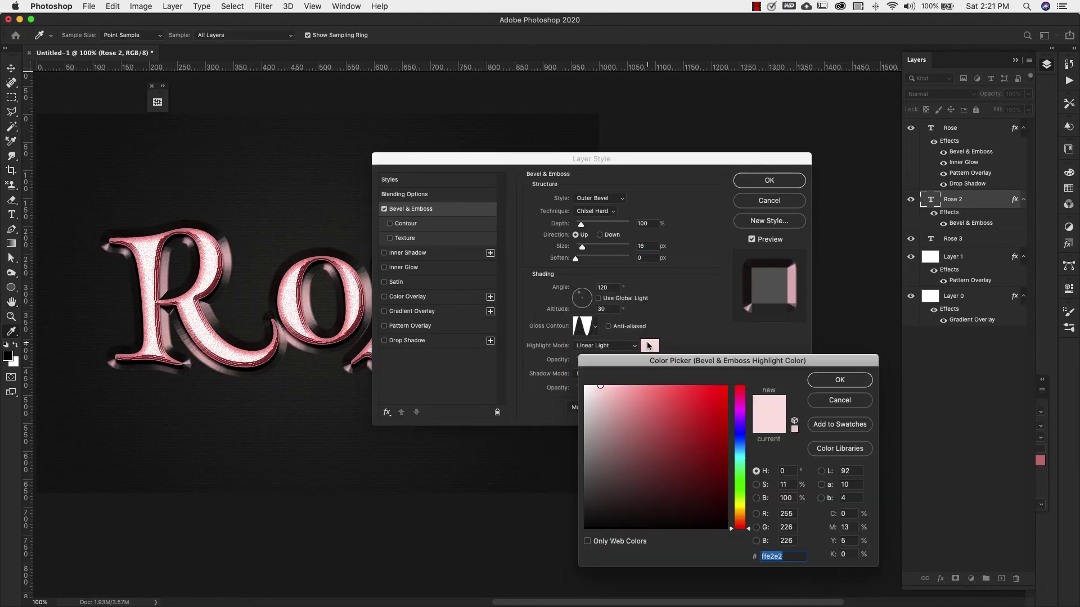
type("f")
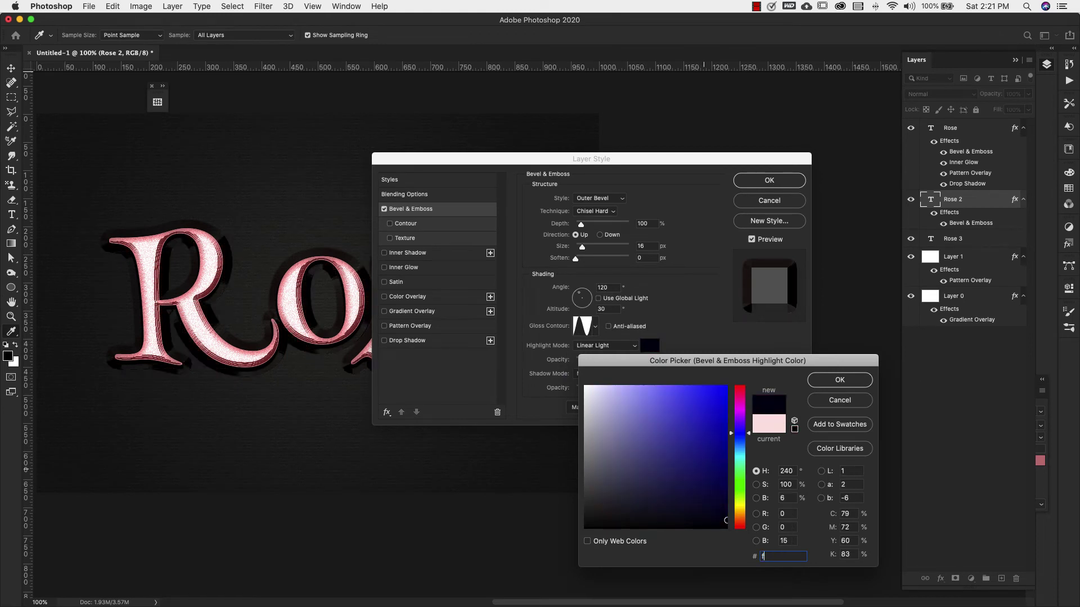
type("ddddd")
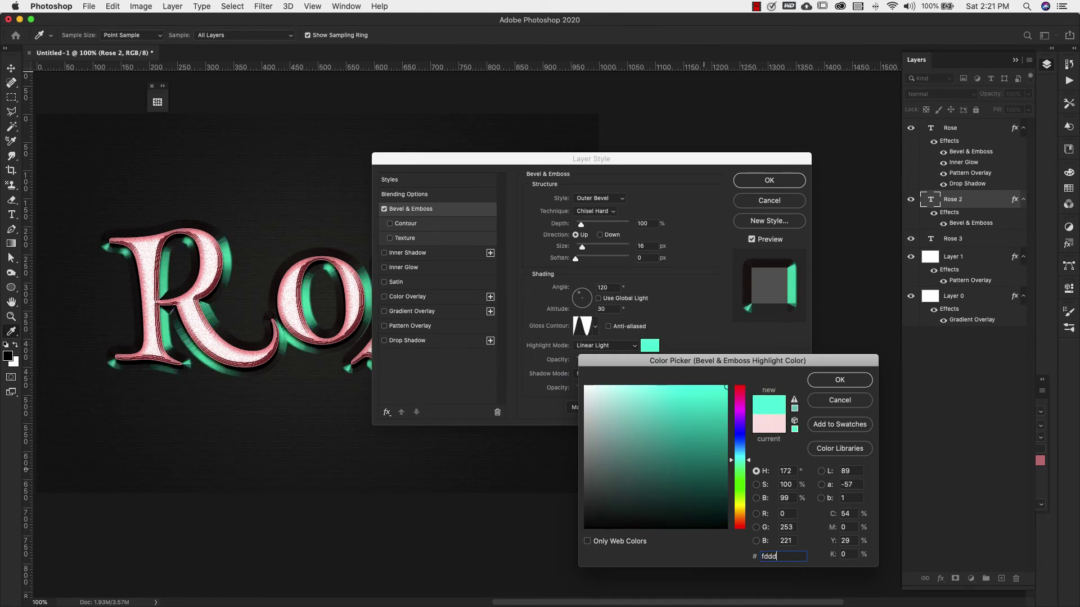
left_click(821, 381)
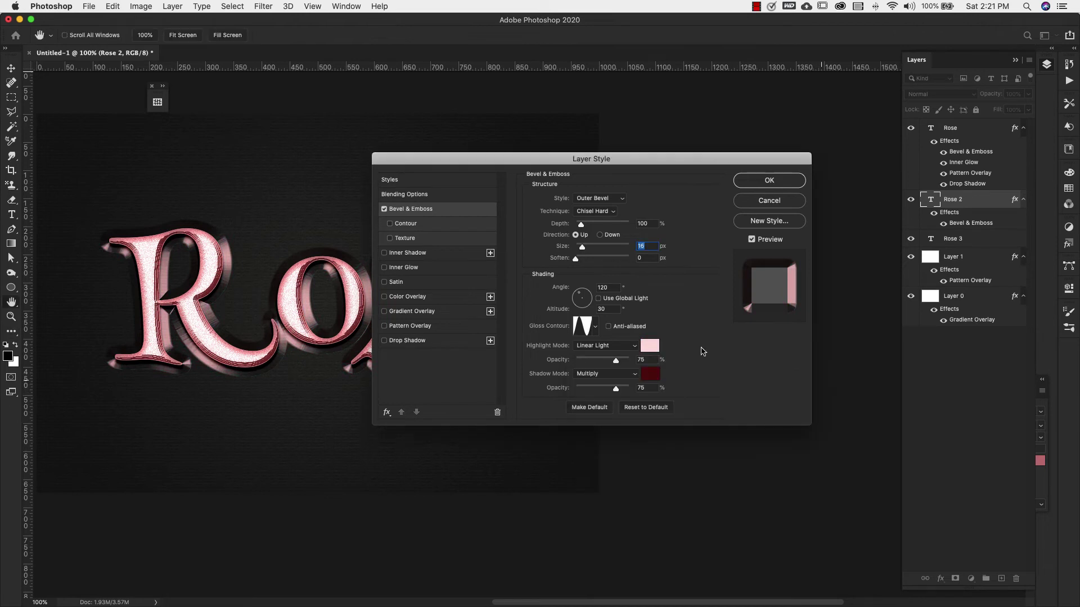
double_click(642, 360)
type("50")
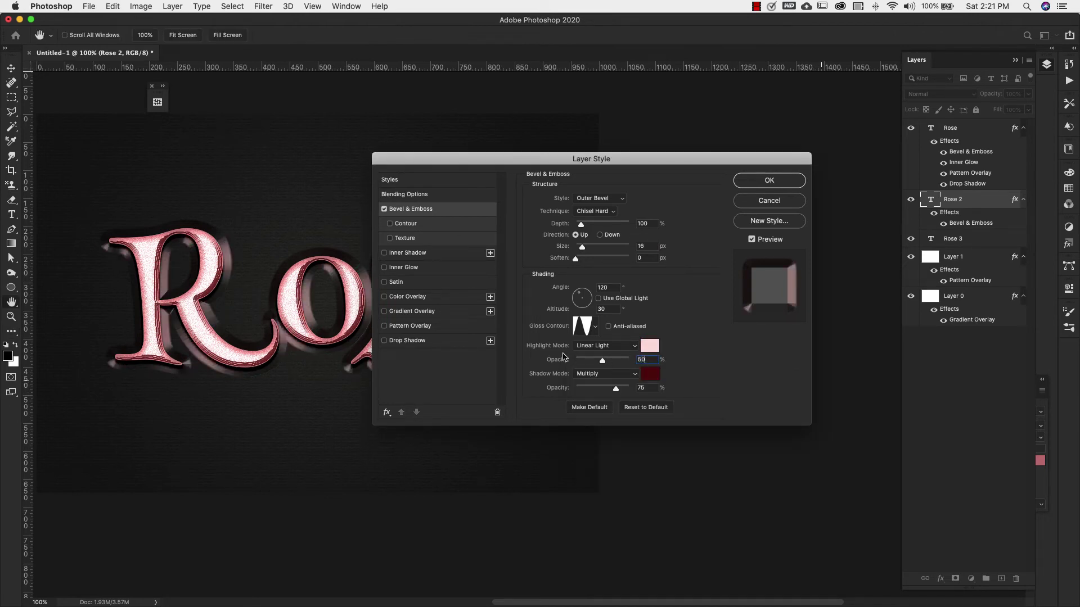
- Set the Rose 2 bevel's shadow to Multiply mode with colour #450d0d
left_click(607, 374)
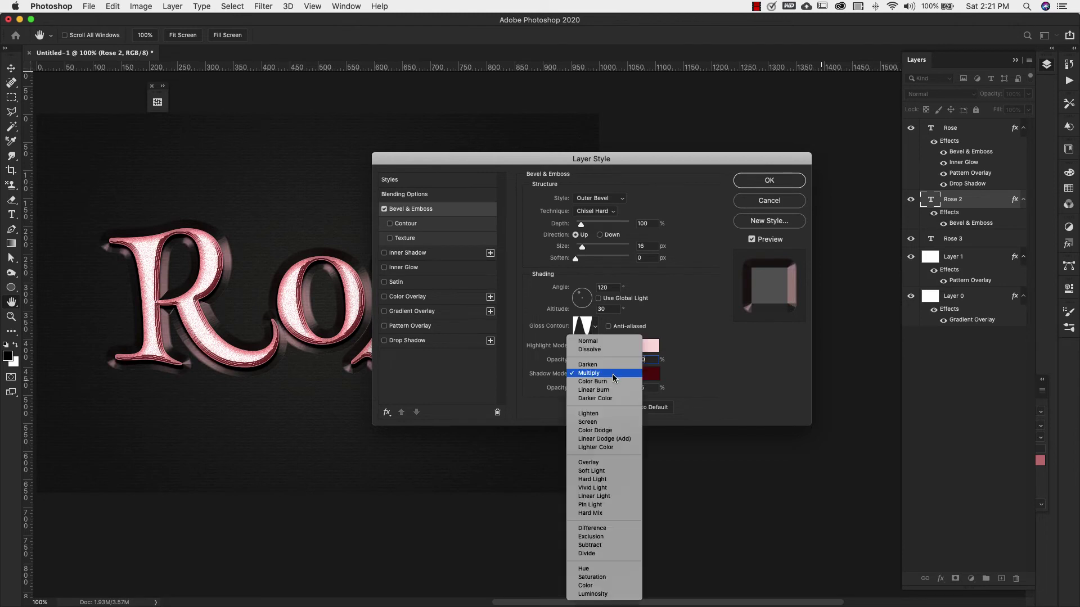
left_click(613, 373)
left_click(650, 375)
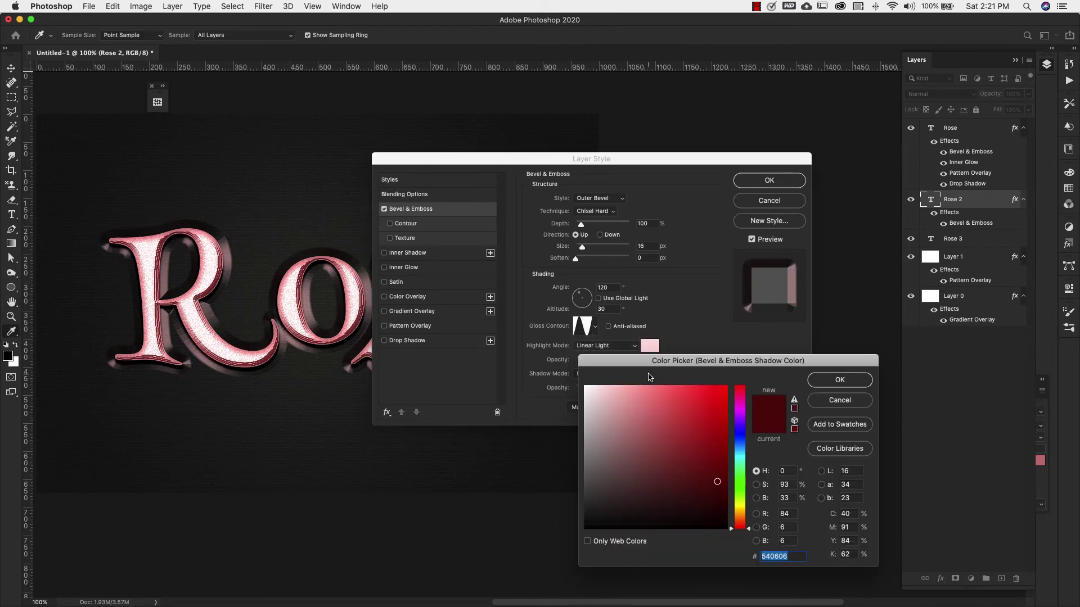
type("450")
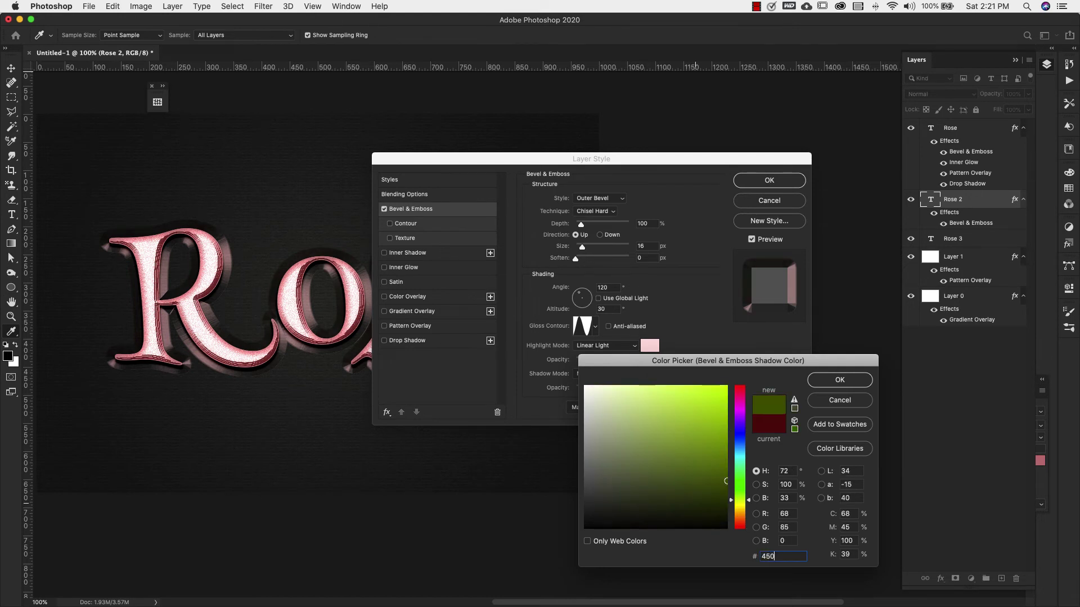
type("d0d")
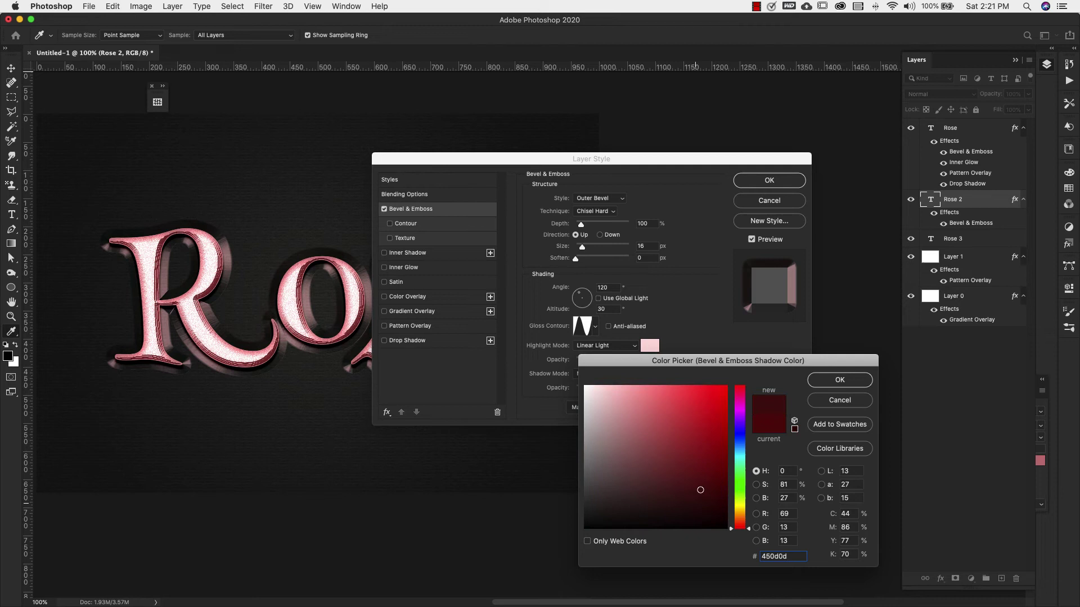
left_click(818, 383)
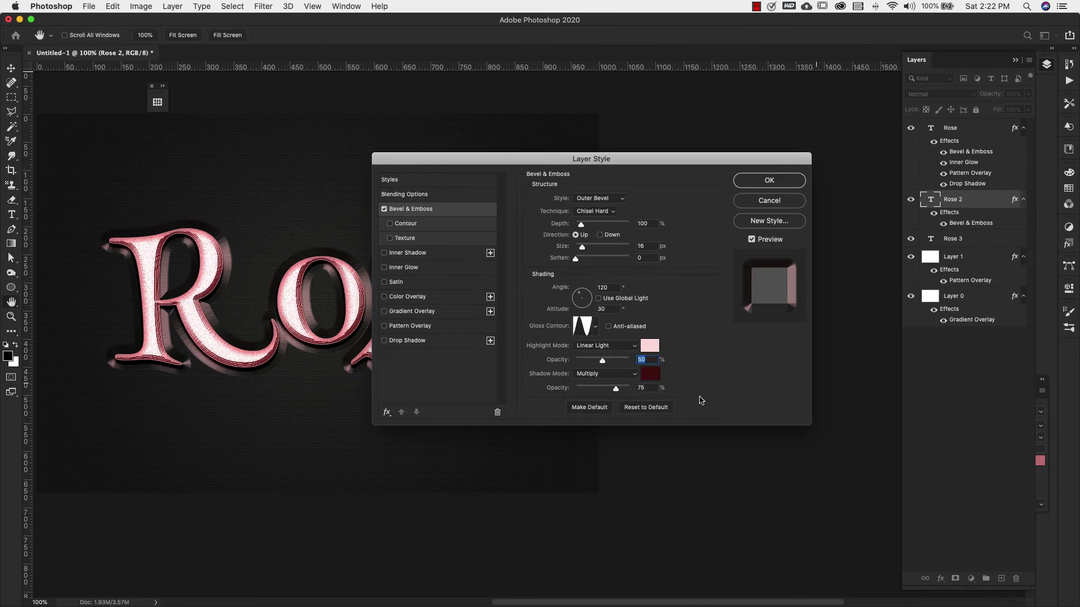
- Enable Contour for the Rose 2 layer's bevel and choose the Rounded Steps contour
left_click(422, 226)
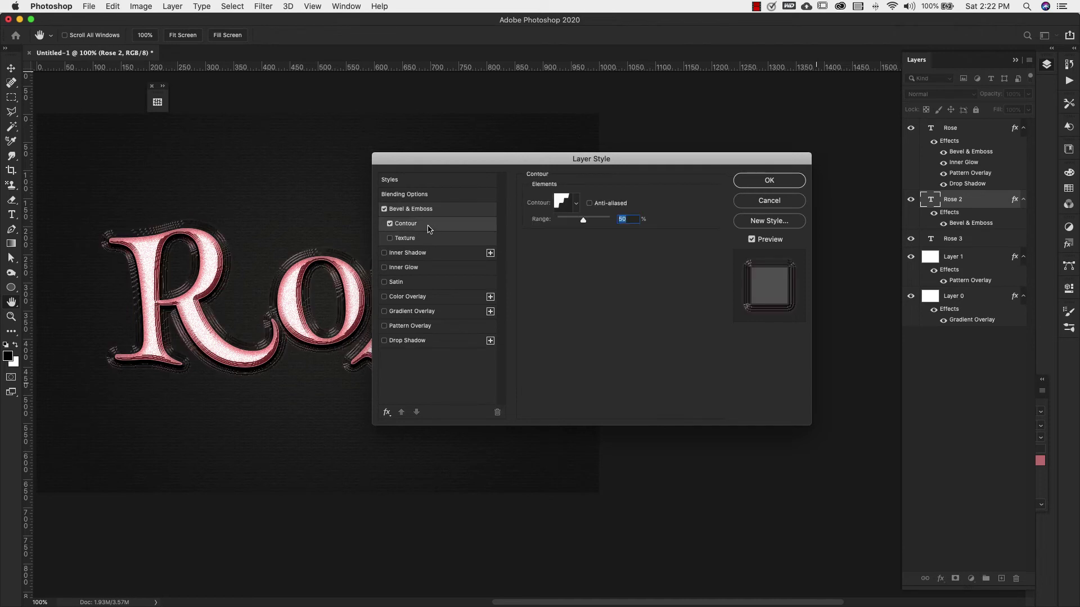
left_click(576, 204)
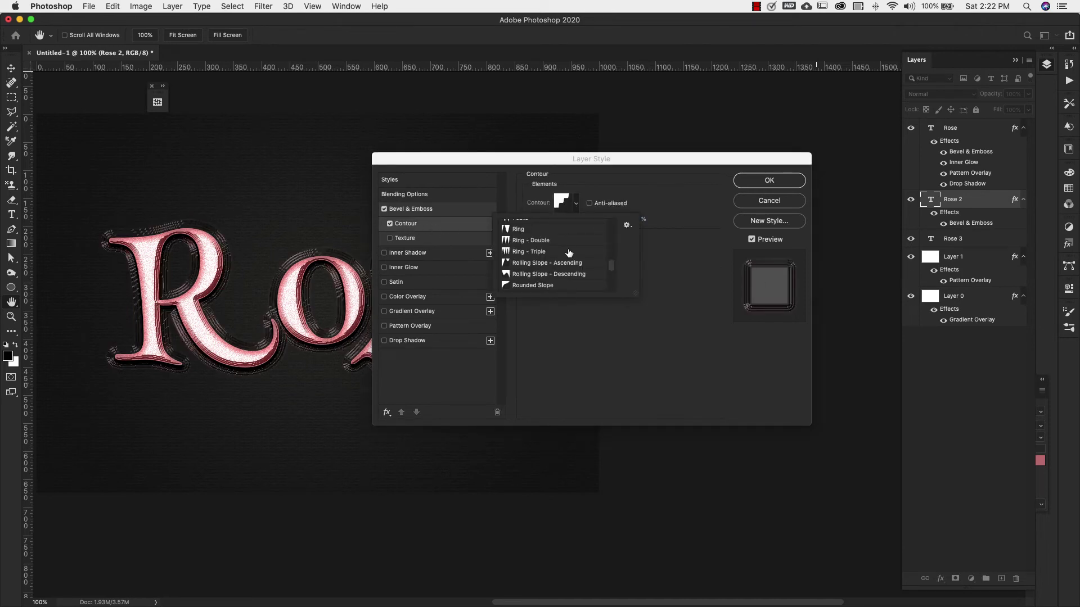
scroll(568, 253, "down", 10)
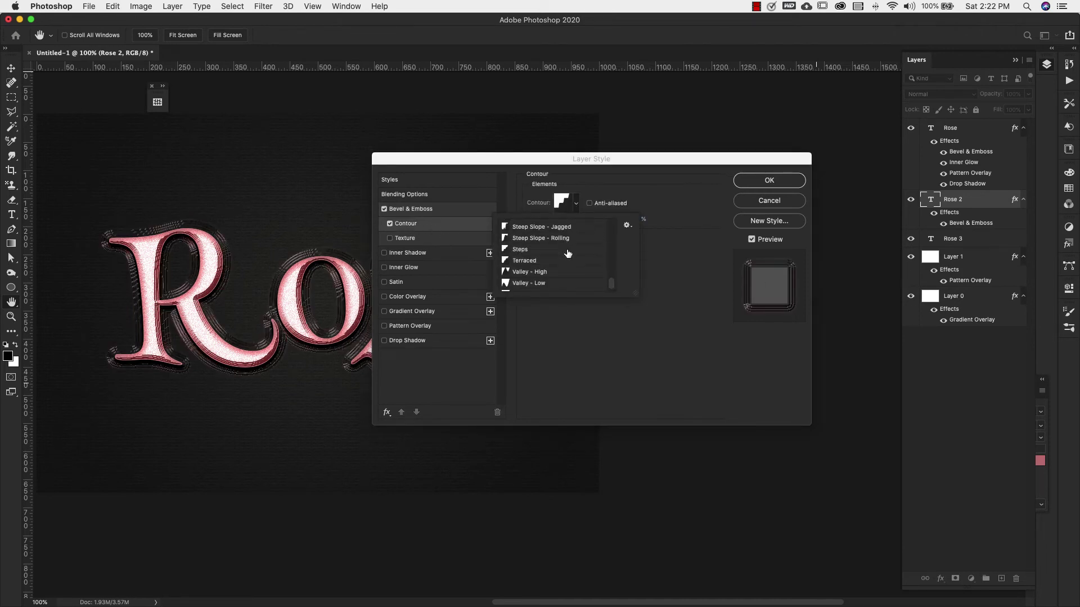
scroll(568, 253, "up", 5)
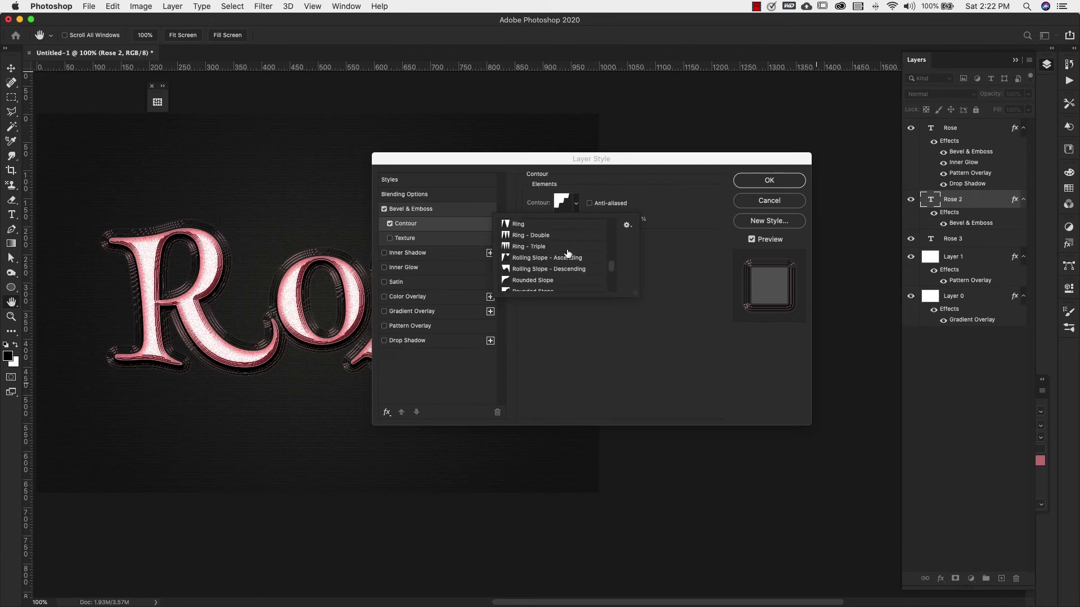
scroll(534, 283, "down", 3)
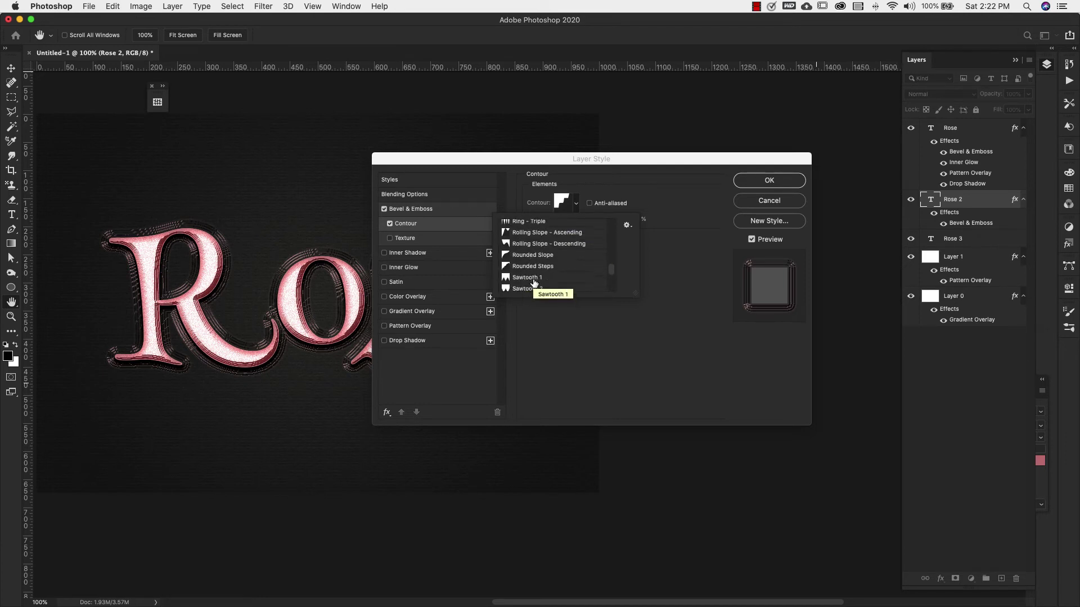
left_click(542, 256)
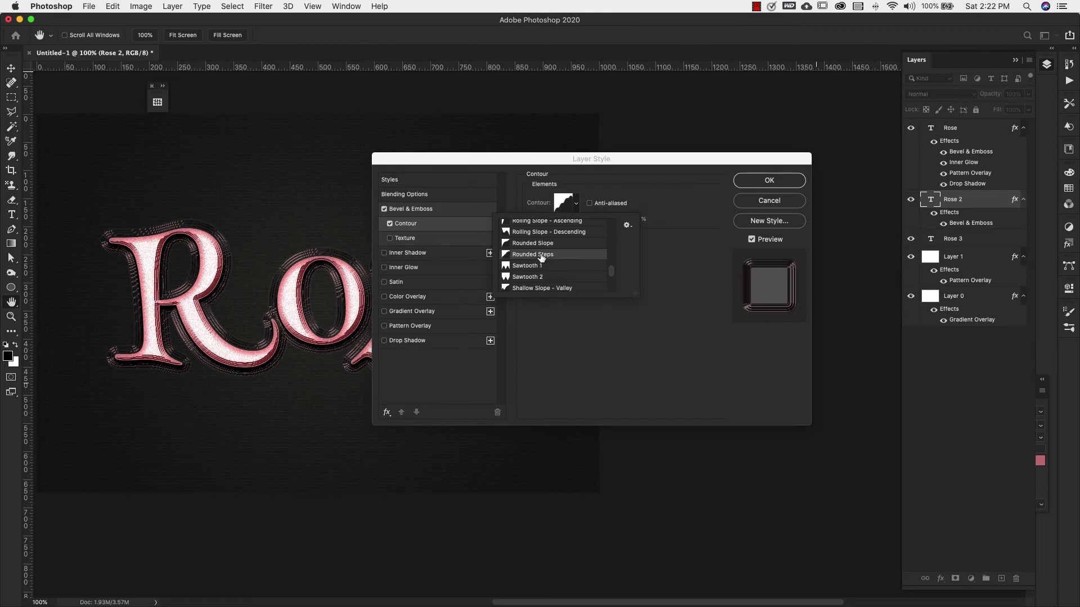
left_click(675, 281)
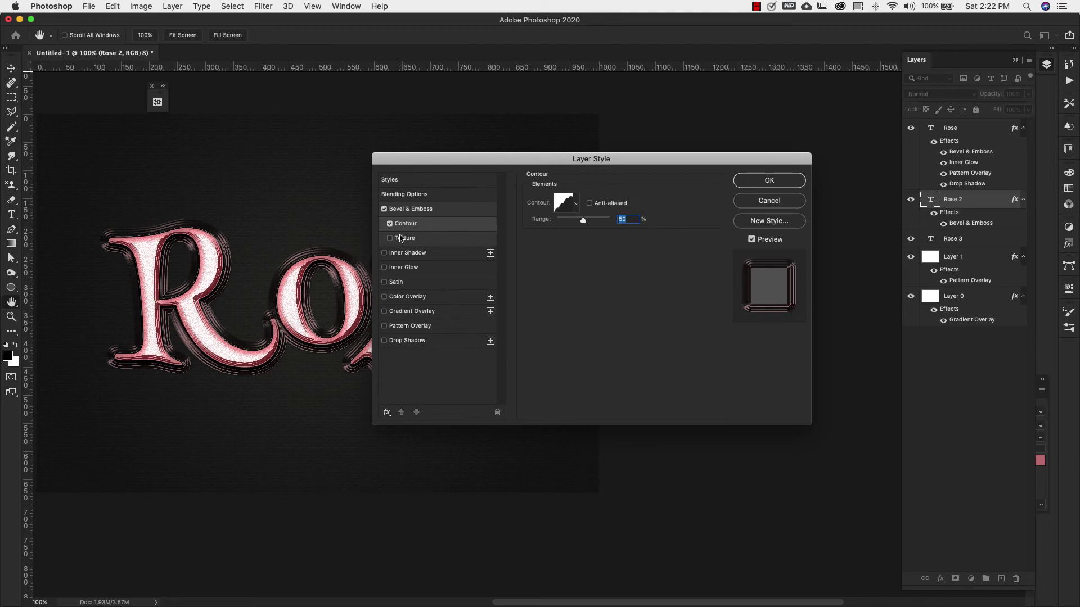
- Add a Stroke effect to the Rose 2 layer with a size of 16 px, positioned Outside
left_click(387, 412)
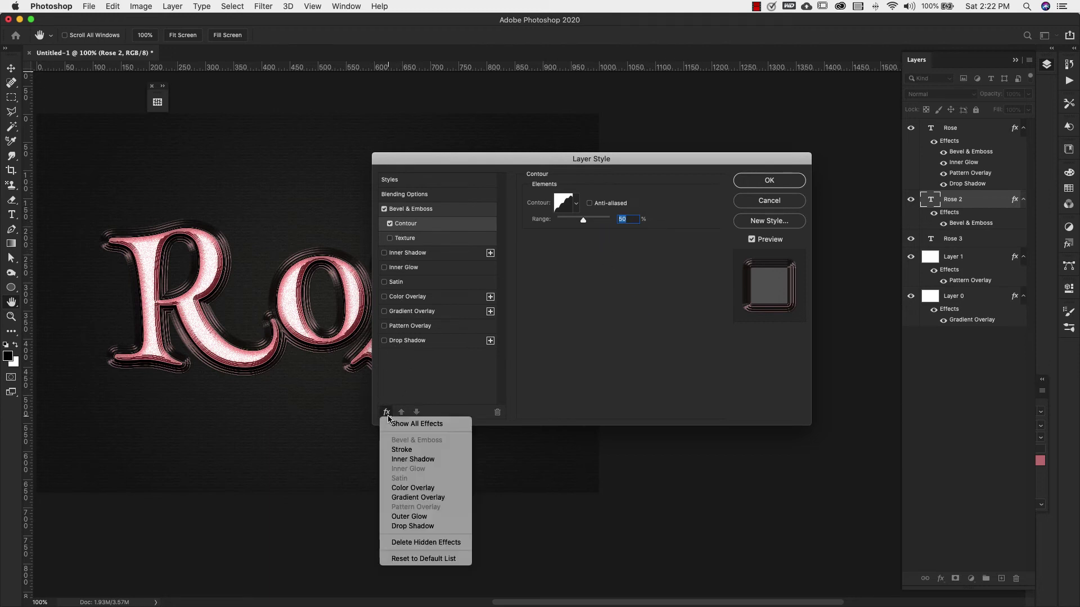
left_click(403, 450)
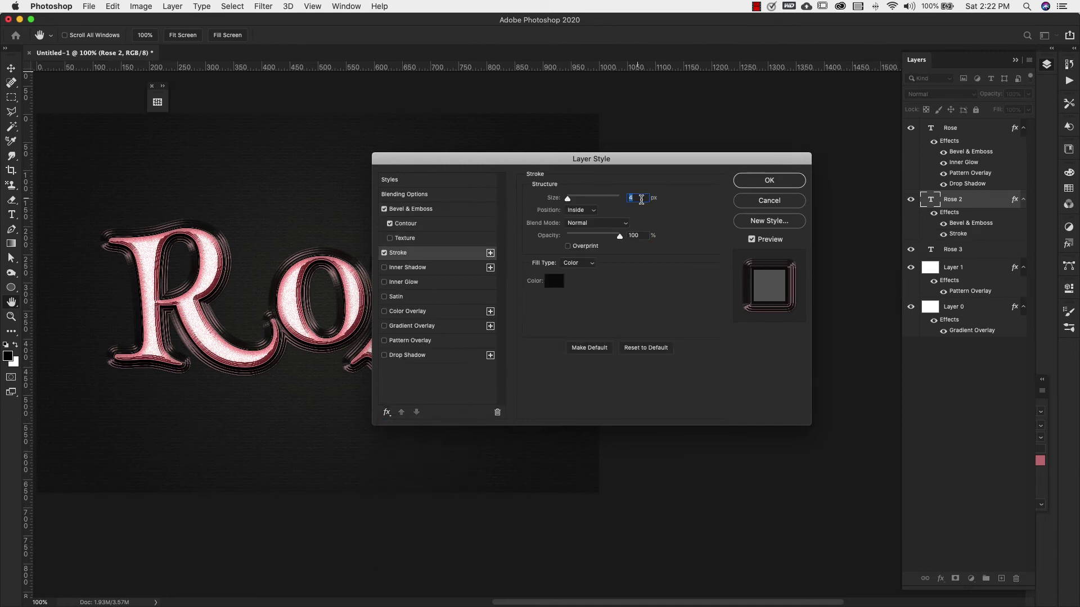
type("16")
left_click(582, 211)
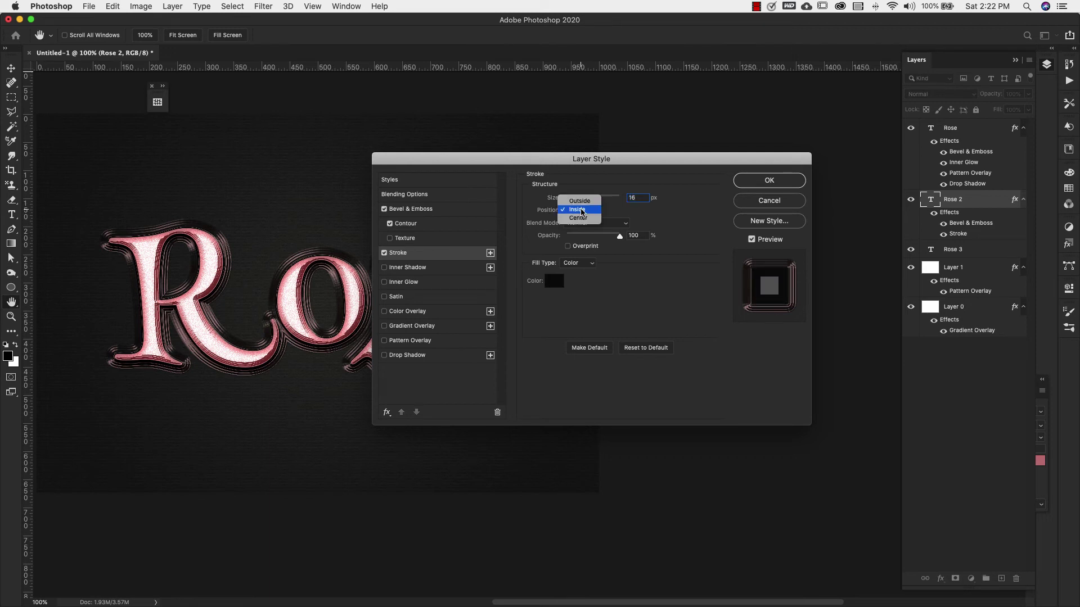
left_click(579, 201)
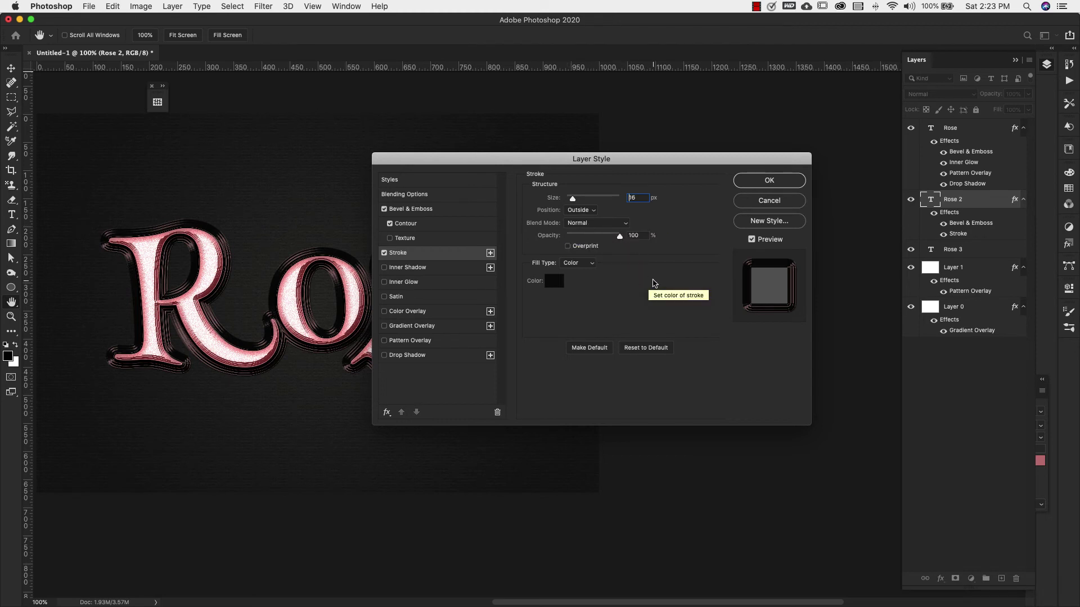
- Switch the Rose 2 stroke's fill type to Gradient and set the gradient's starting stop to colour #6c2e16
left_click(580, 264)
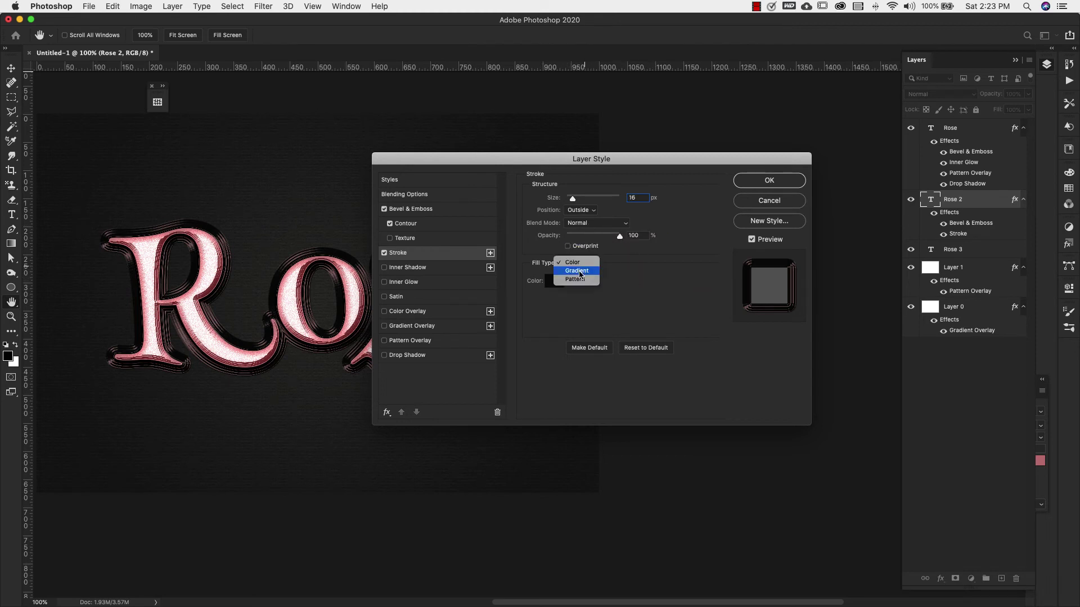
left_click(580, 272)
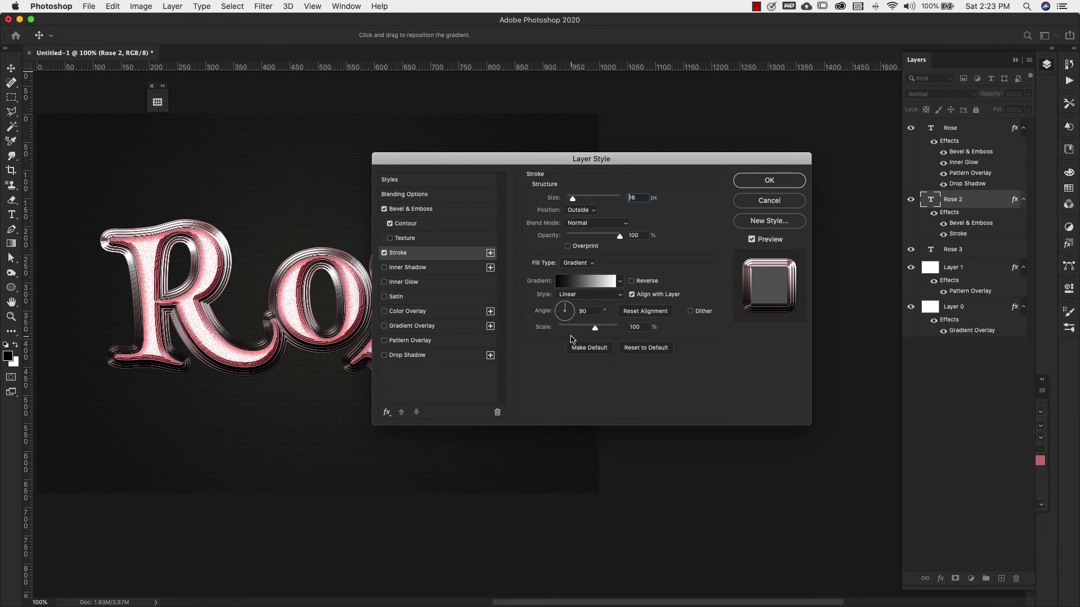
left_click(585, 281)
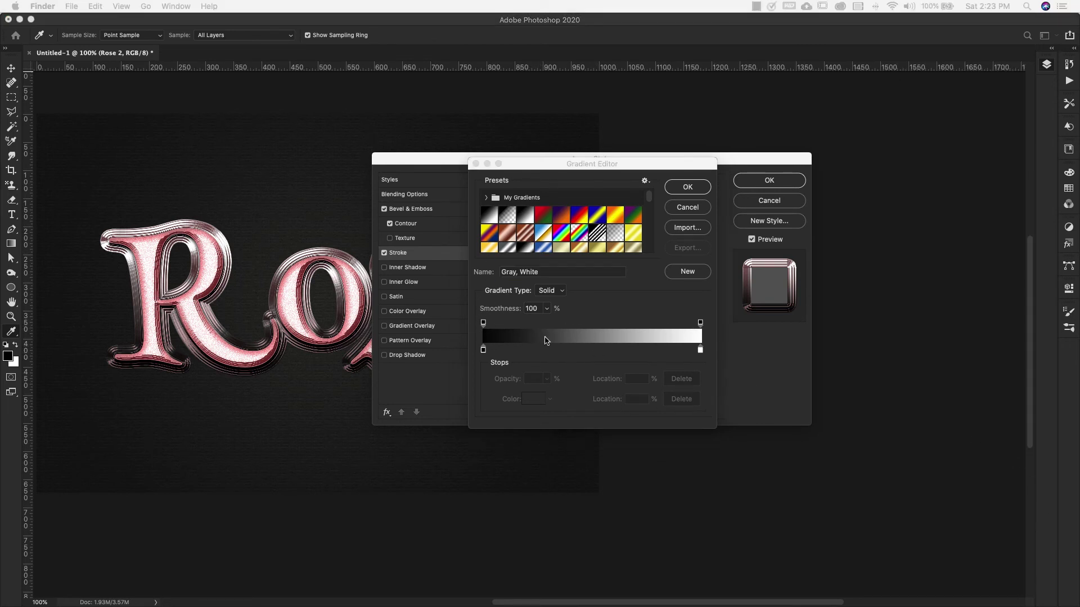
left_click(484, 350)
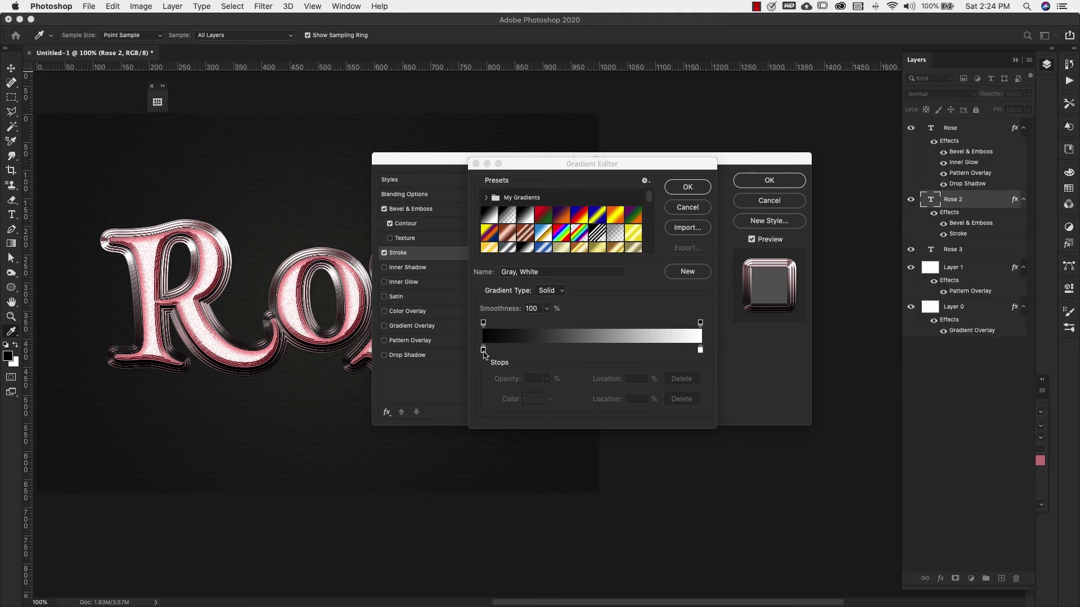
double_click(484, 351)
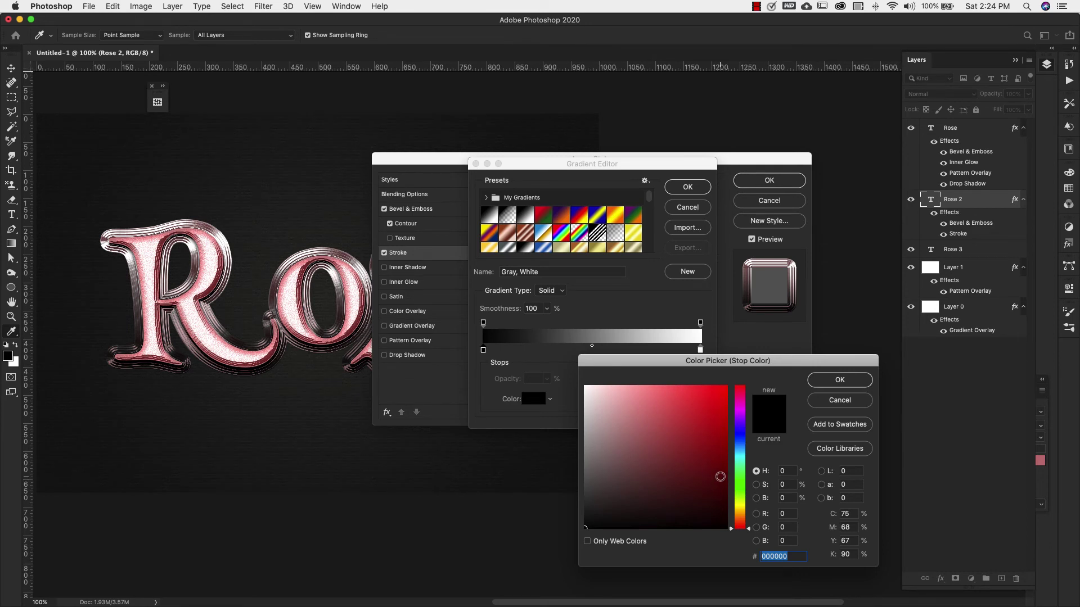
type("6c")
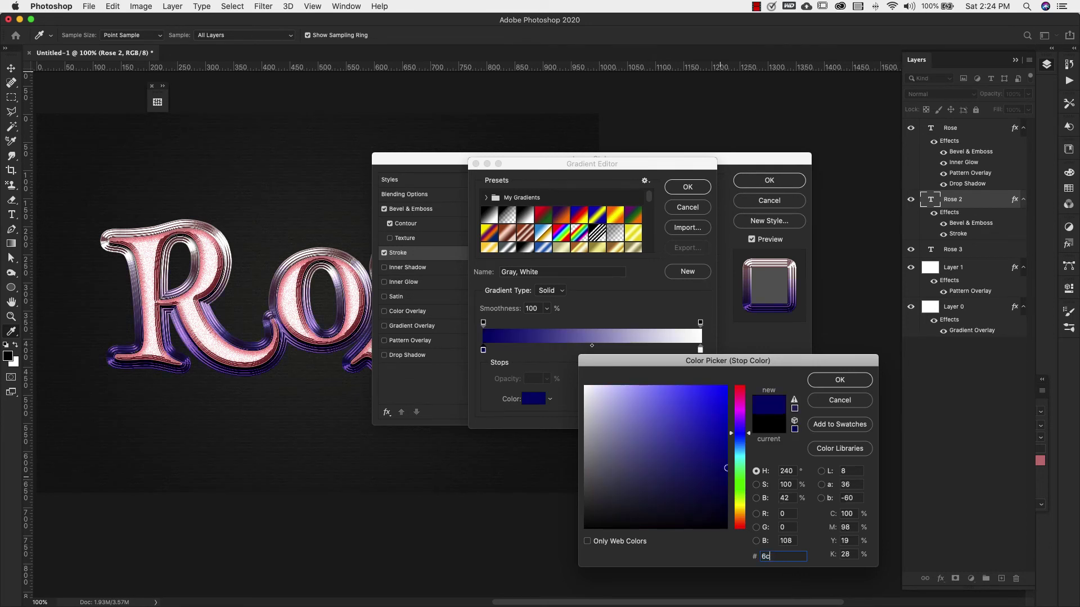
type("2e16")
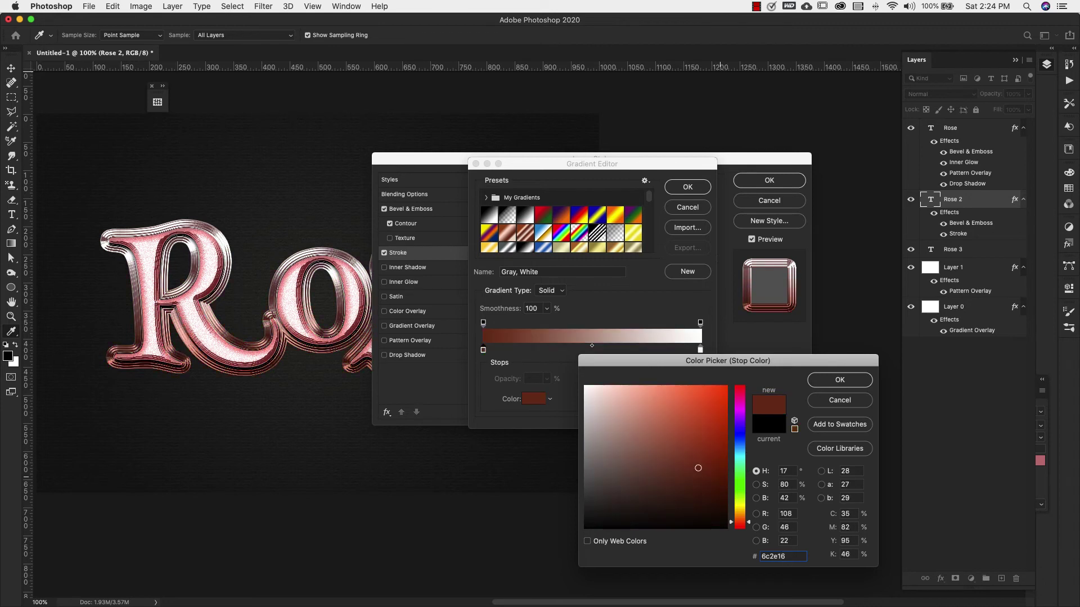
left_click(819, 381)
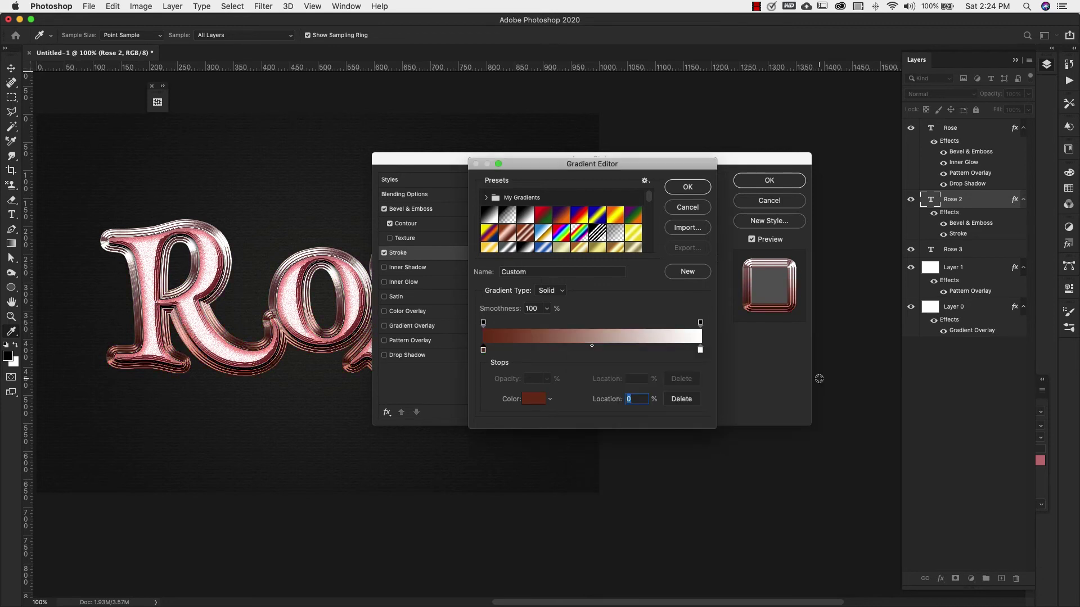
- Set the stroke gradient's end stop to colour #fca4a4
left_click(700, 350)
double_click(700, 351)
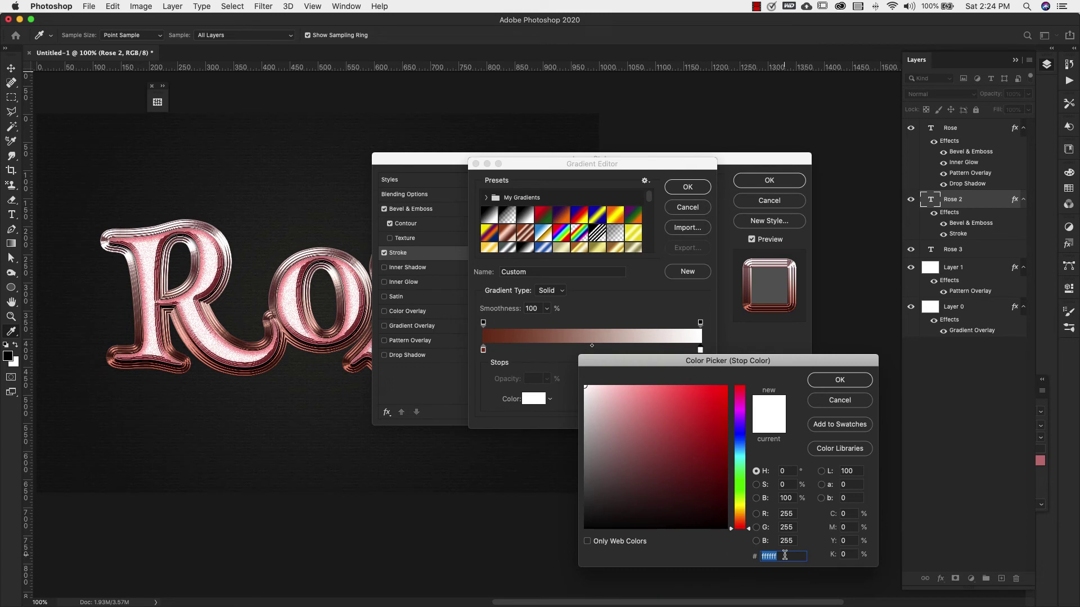
type("fc")
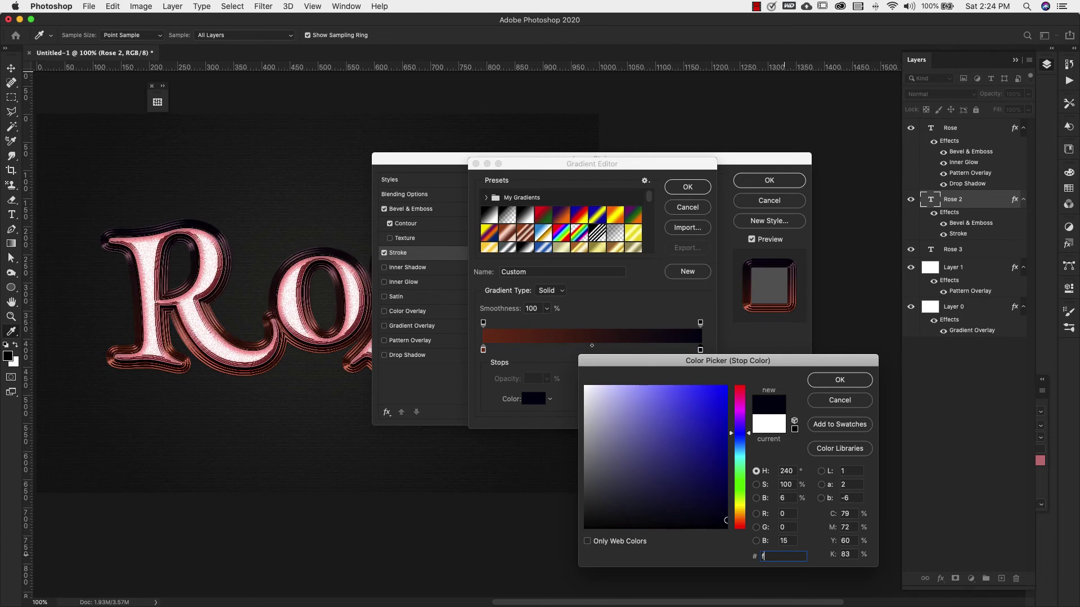
type("a4a4")
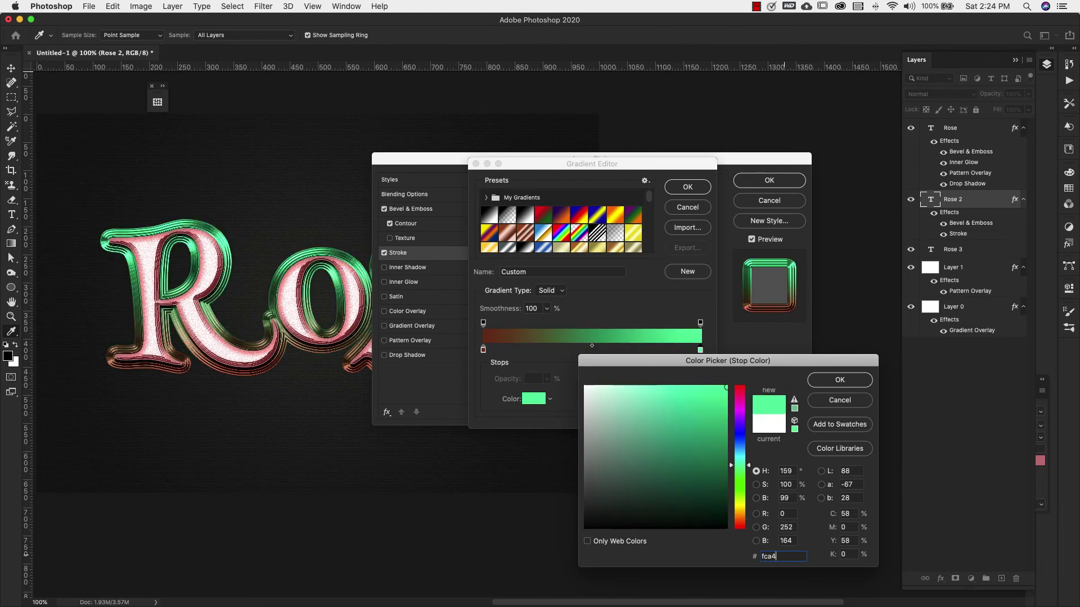
left_click(839, 379)
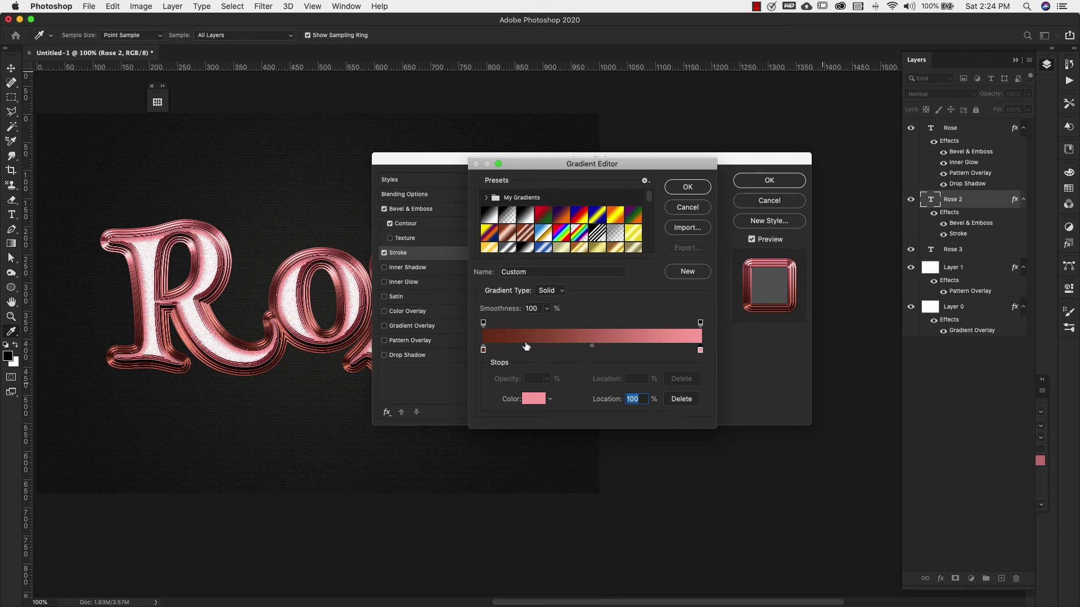
- Add copies of the dark brown stop to the stroke gradient at about 30% and at 65%
left_click(483, 350)
left_click_drag(485, 353, 534, 353)
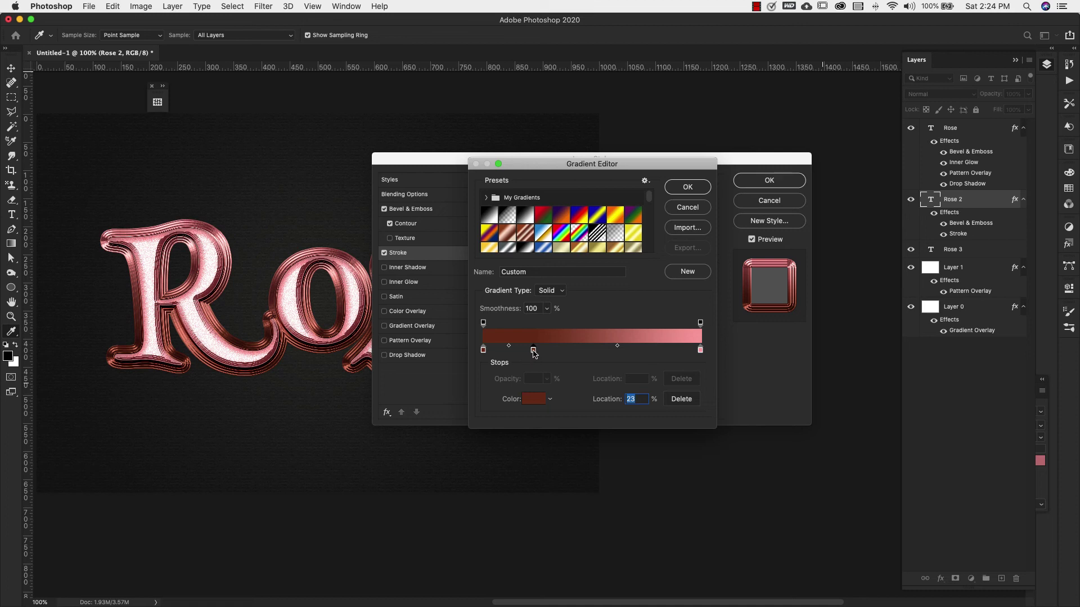
left_click_drag(534, 352, 554, 353)
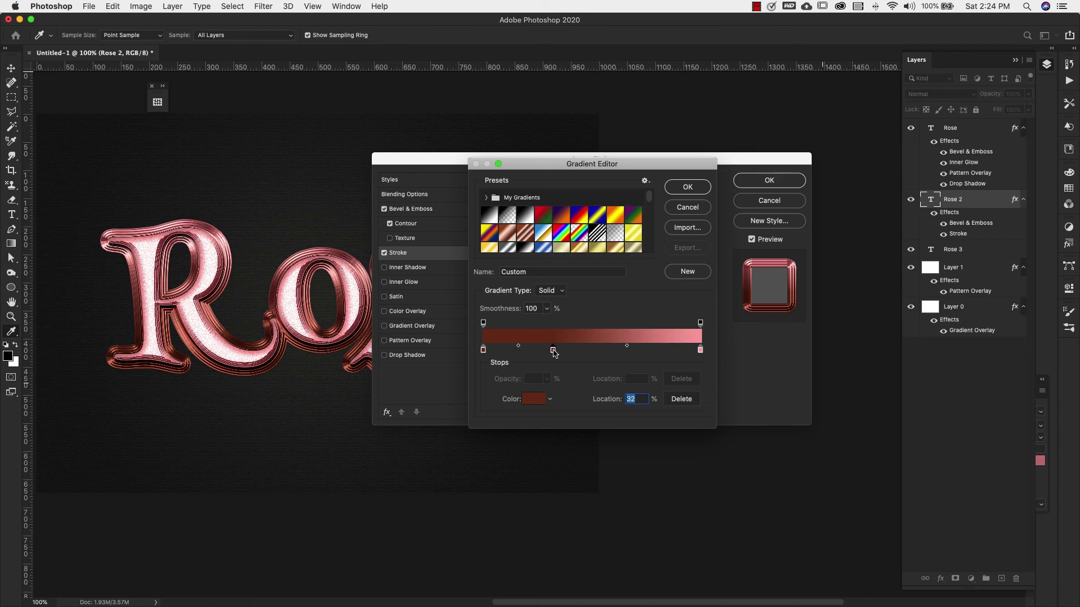
left_click_drag(551, 351, 550, 351)
left_click(605, 350)
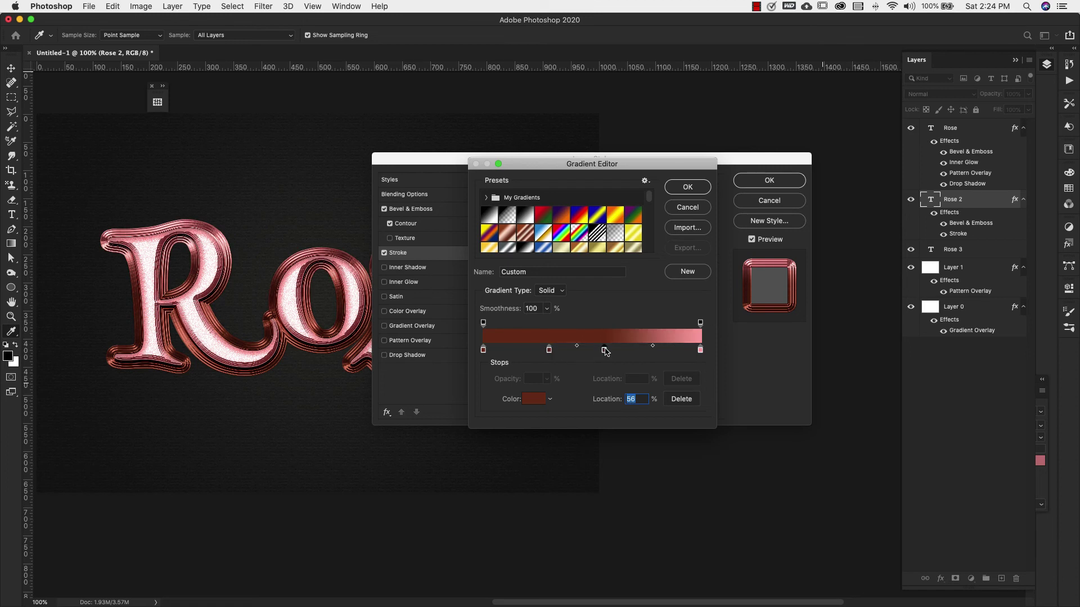
left_click_drag(605, 350, 623, 351)
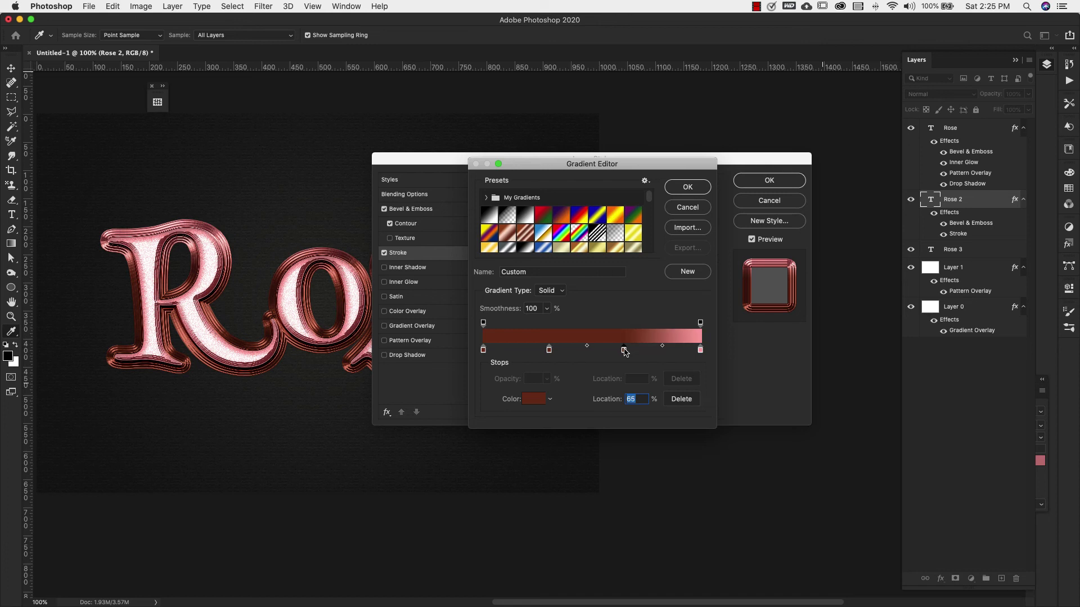
- Move the pink stop to about the middle of the stroke gradient and add a dark brown stop at the 100% end
left_click(699, 350)
left_click_drag(699, 350, 588, 351)
left_click(623, 350)
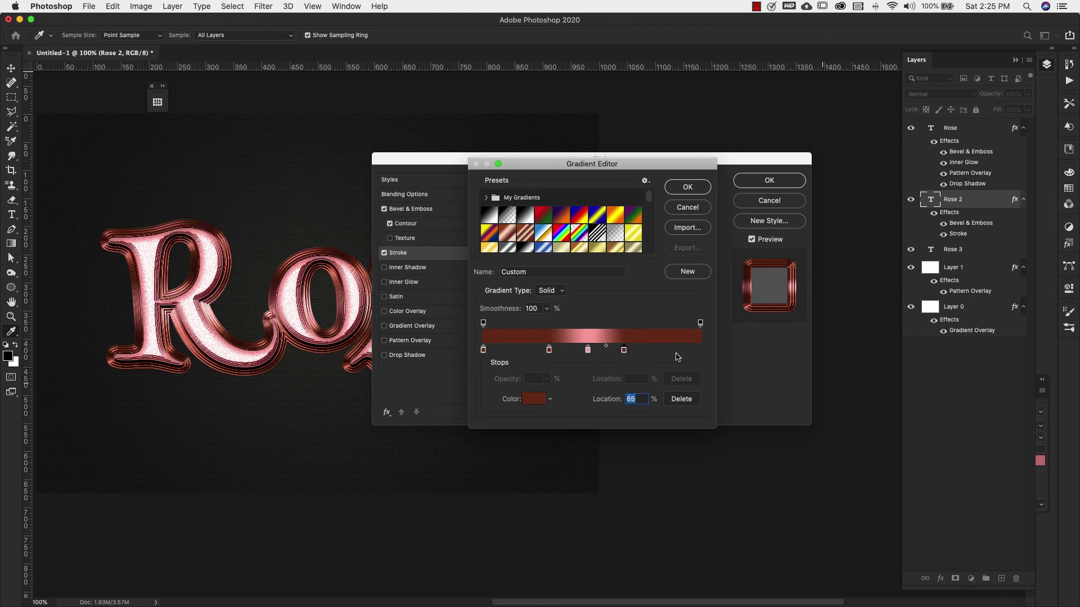
left_click(700, 350)
left_click(483, 350)
- Add pink stops to the stroke gradient at about 15% and 80%, then apply the gradient and the Rose 2 layer style
left_click(588, 350)
left_click(517, 350)
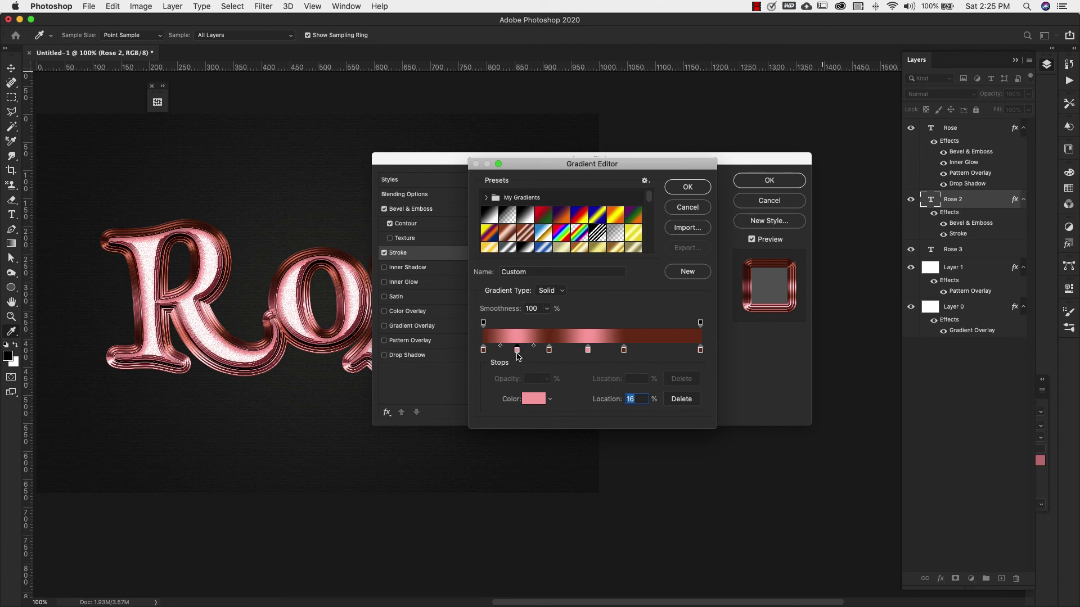
left_click_drag(518, 350, 515, 351)
left_click(658, 349)
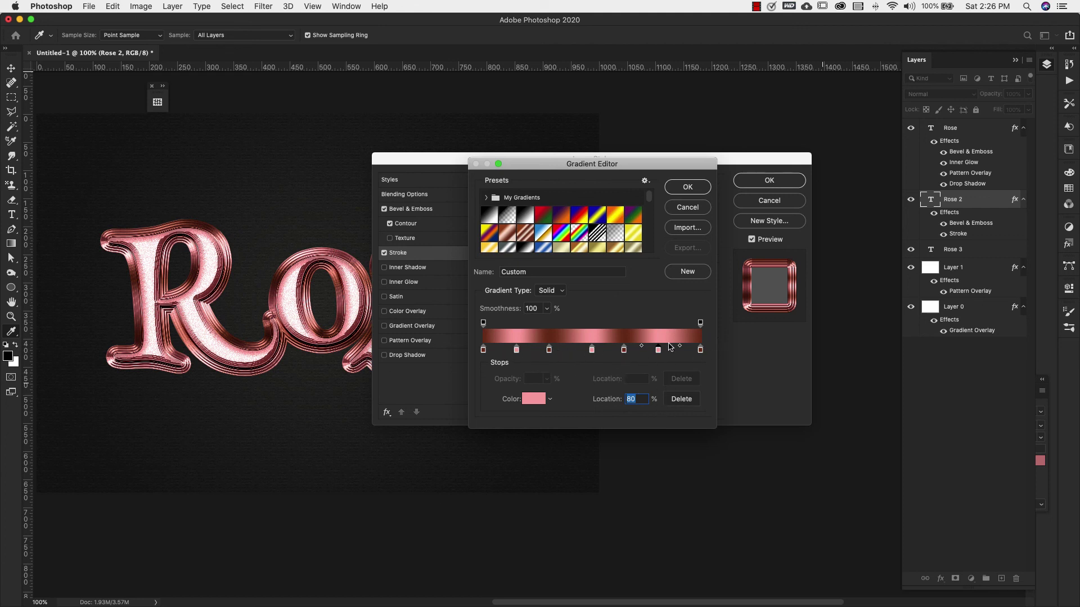
left_click(689, 187)
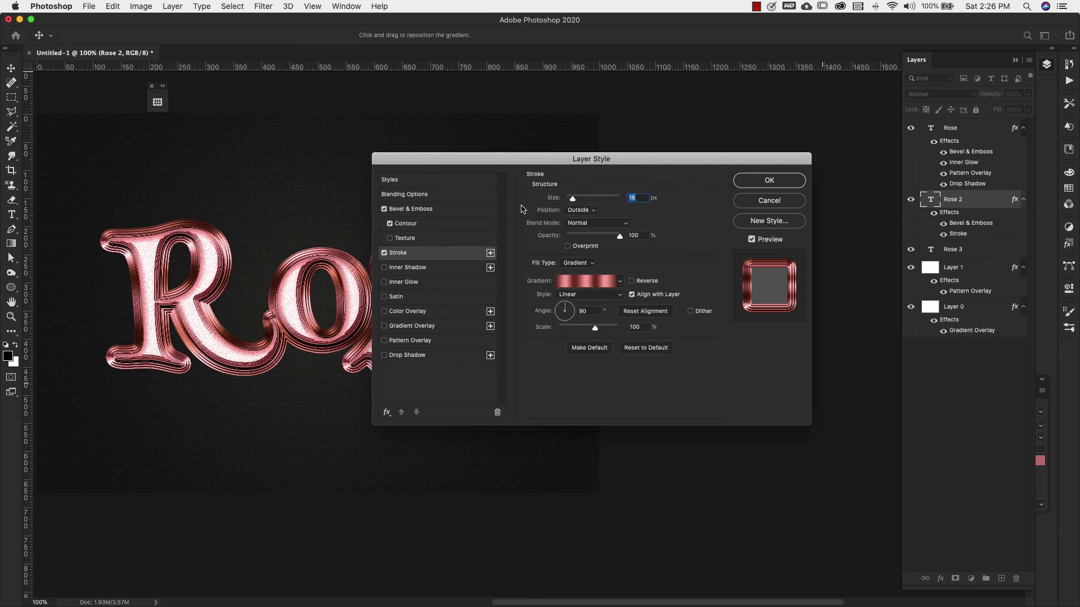
left_click(769, 181)
- Add a drop shadow to the Rose 3 text layer with Linear Burn blending and colour #262626
left_click(984, 252)
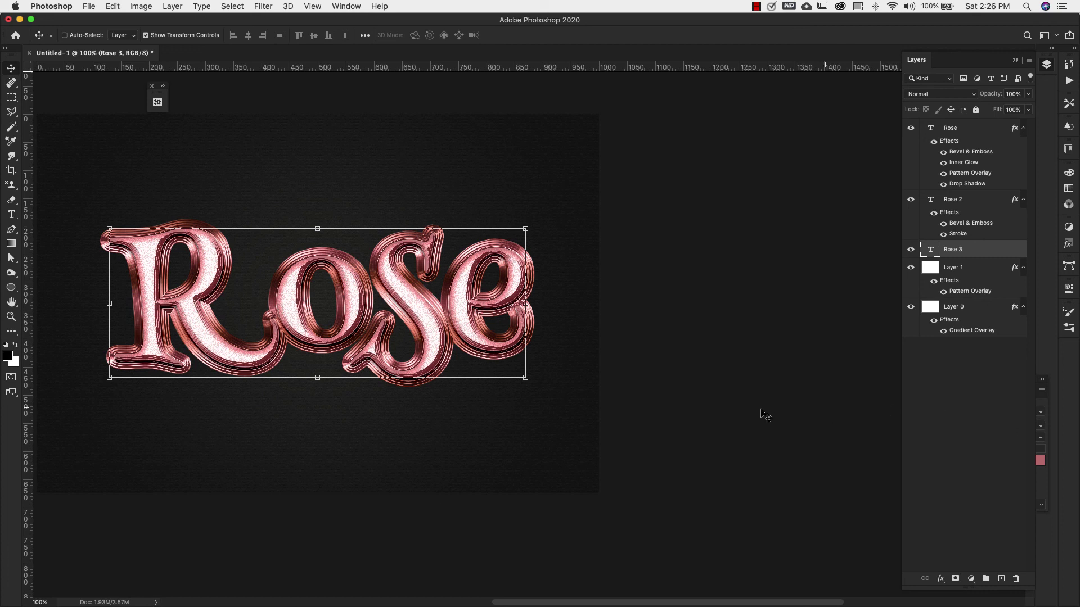
double_click(1012, 251)
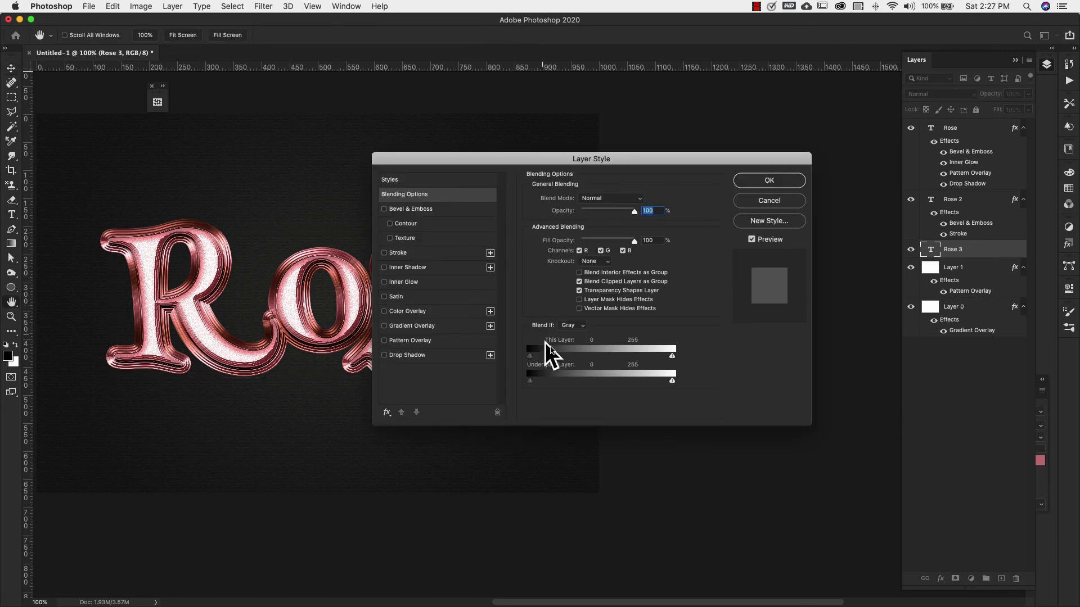
left_click(443, 358)
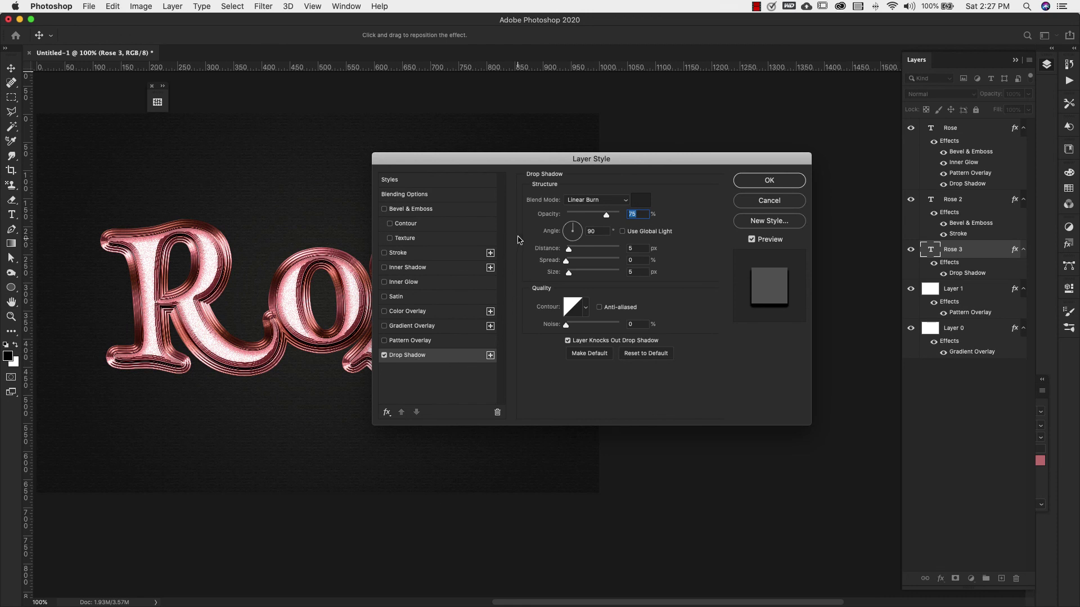
left_click(640, 201)
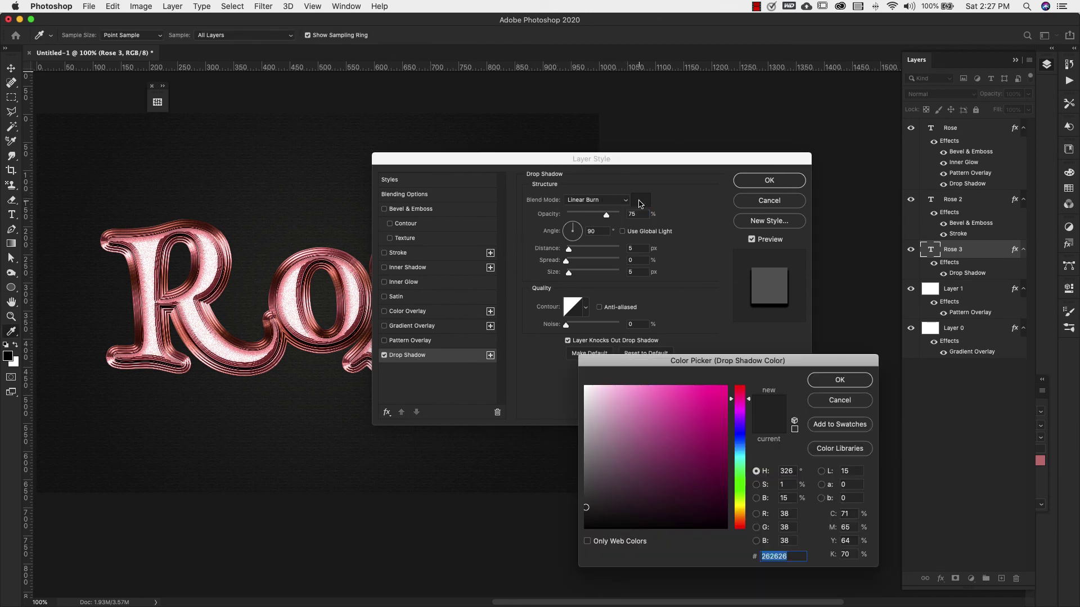
left_click(837, 380)
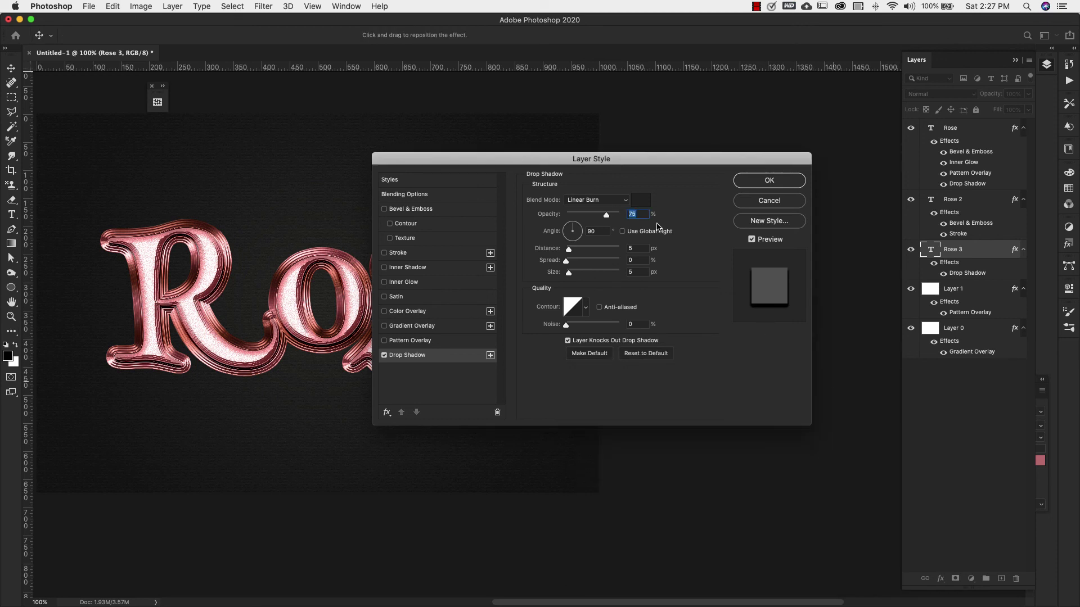
- Set the Rose 3 drop shadow to 40% opacity, 120° angle, 25 px distance and 20 px size, and apply the layer style
type("40")
key("Tab")
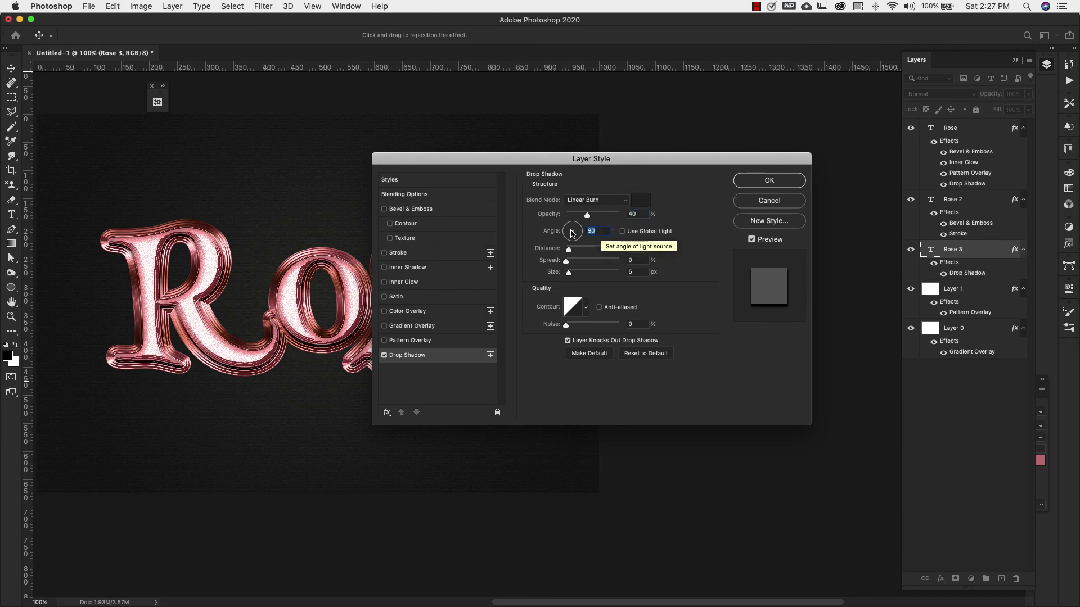
type("120")
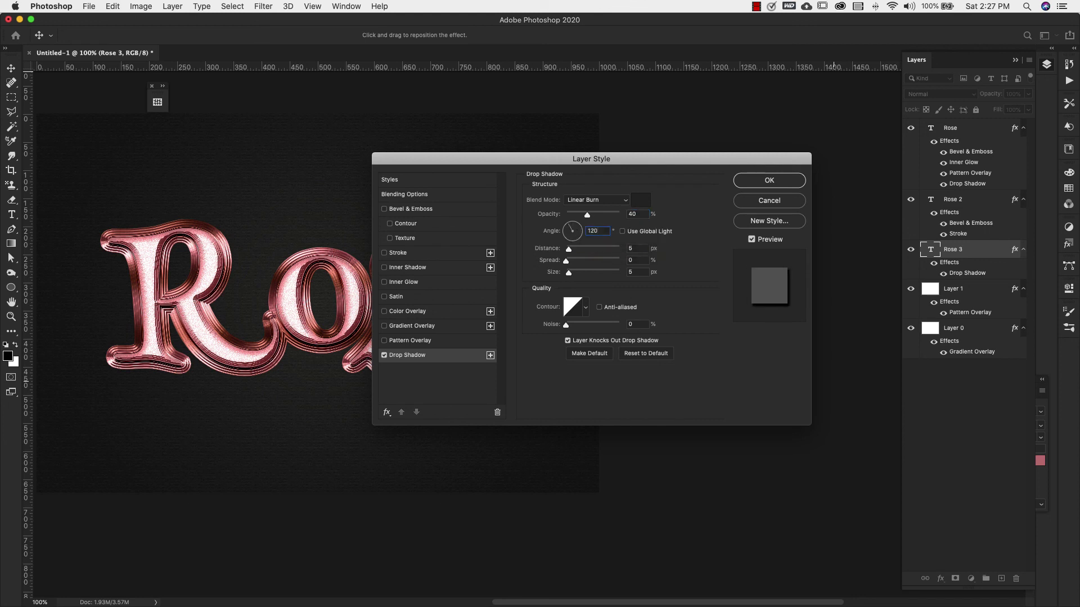
key("Tab")
type("25")
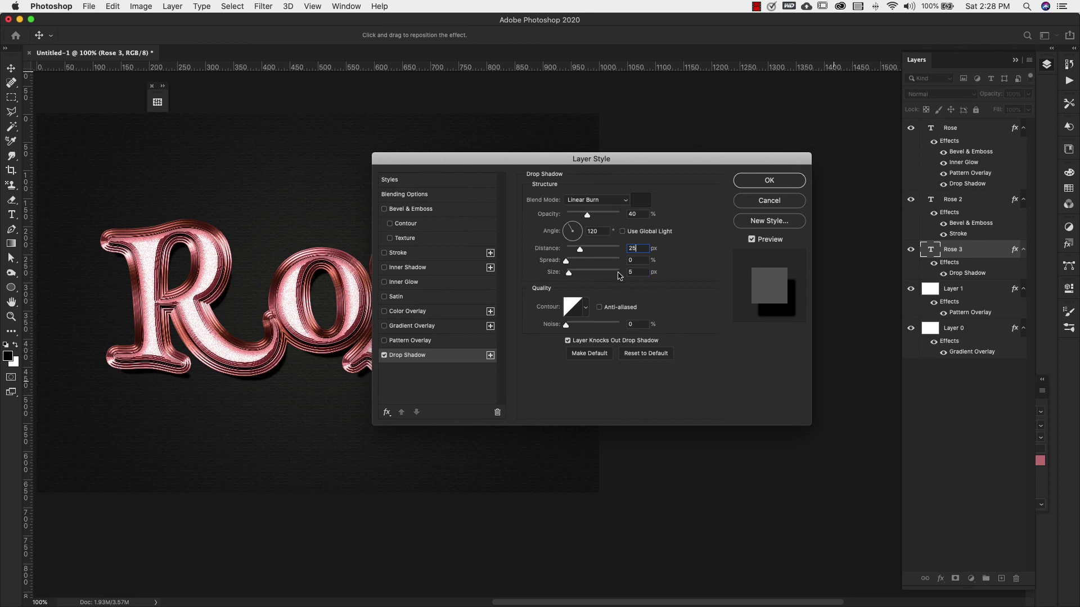
key("Tab")
key("Tab")
type("20")
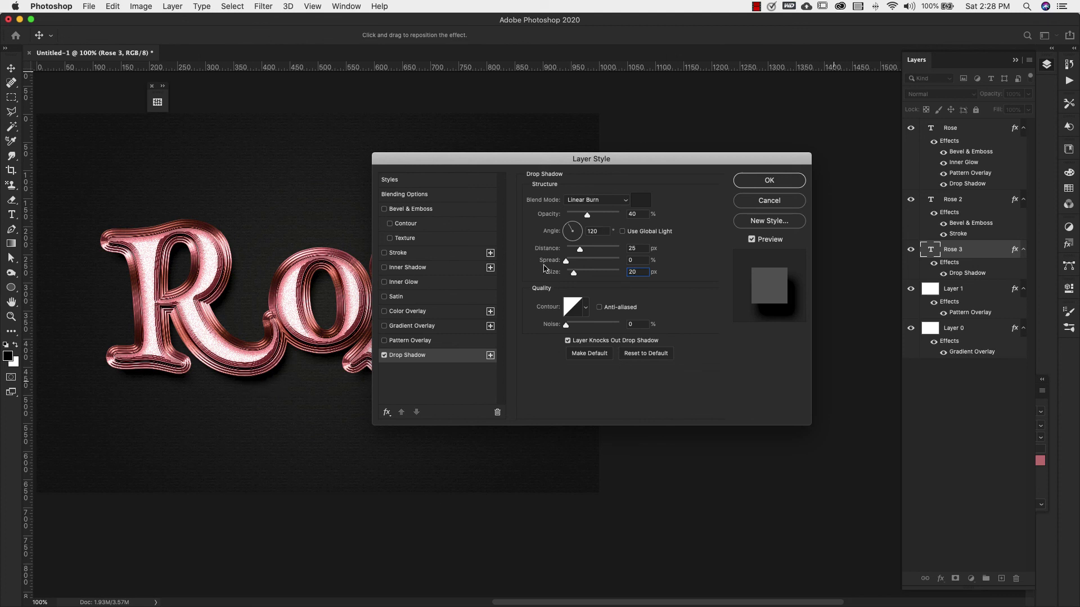
left_click(747, 181)
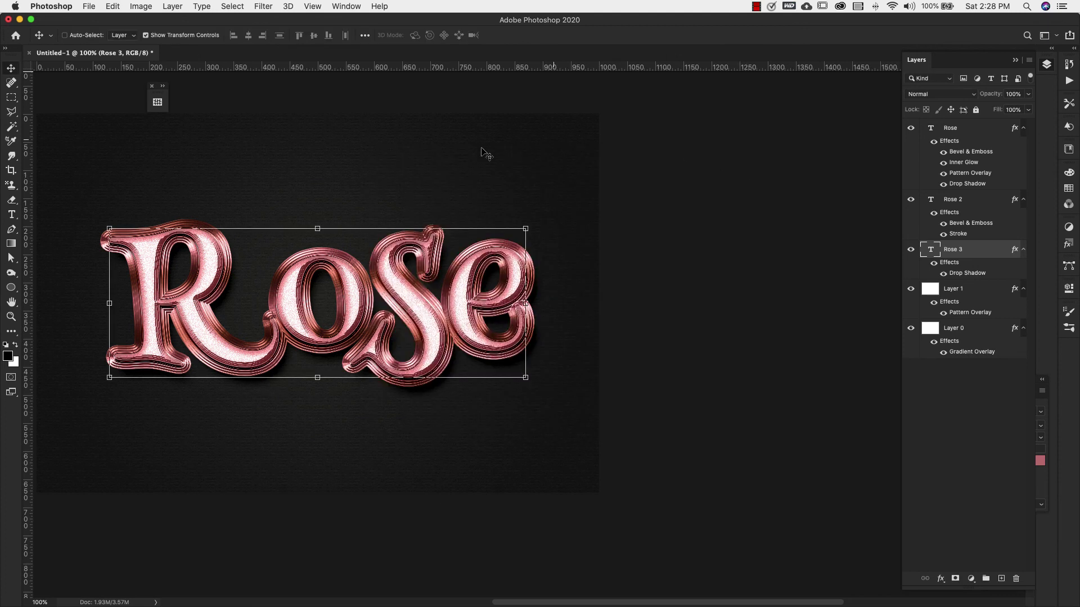
- Deselect the Rose 3 layer to show the artwork without its transform handles
scroll(308, 206, "left", 6)
scroll(309, 206, "down", 4)
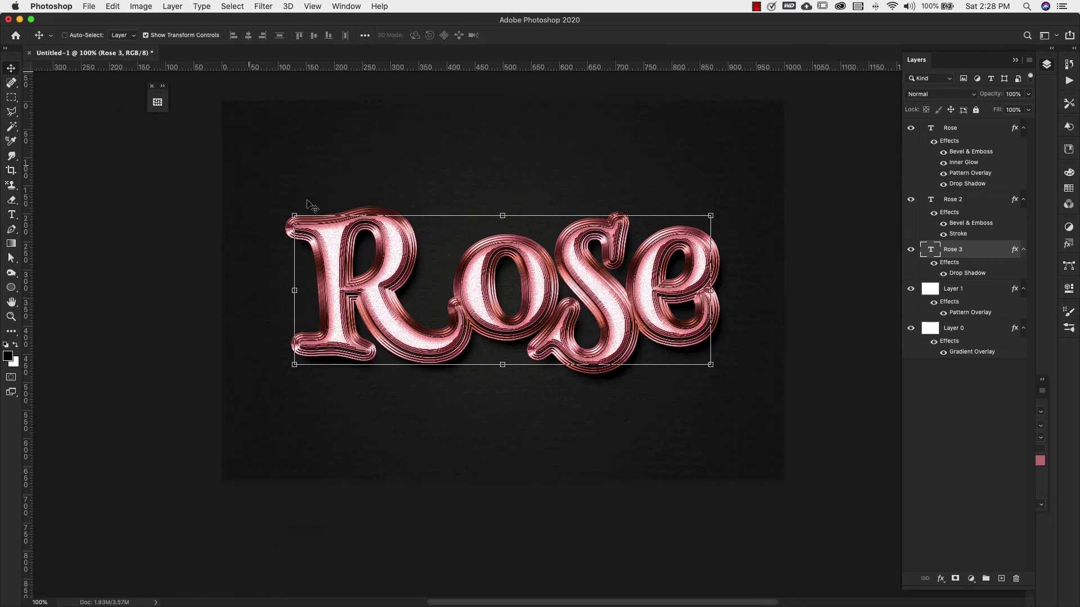
left_click(842, 433)
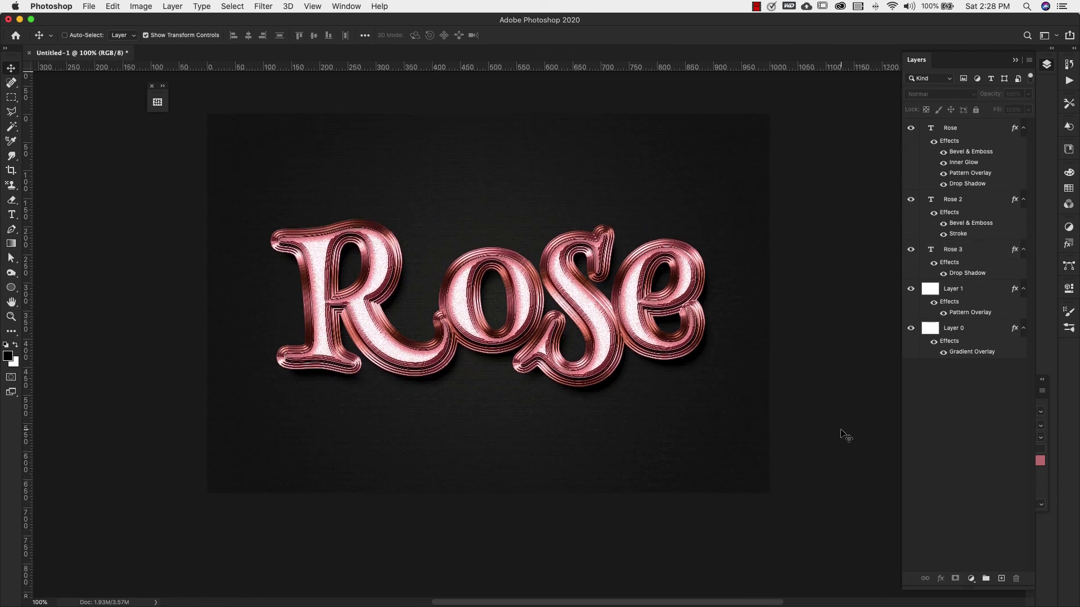